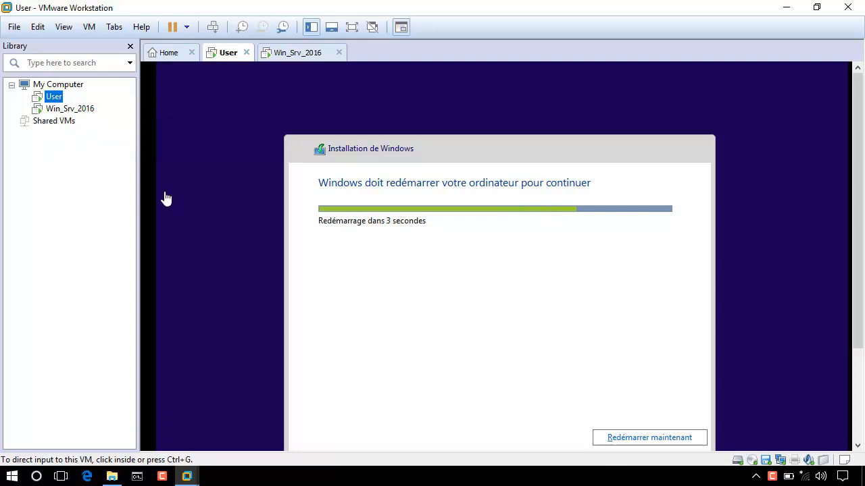
left_click(280, 58)
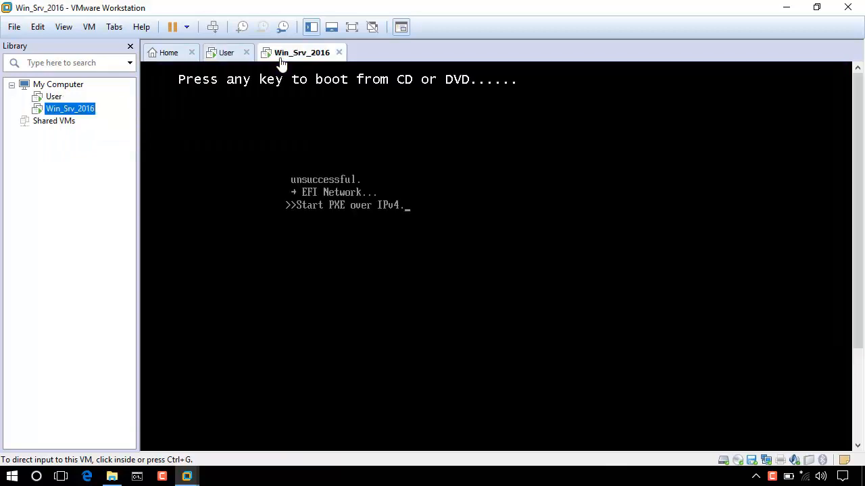
left_click(211, 58)
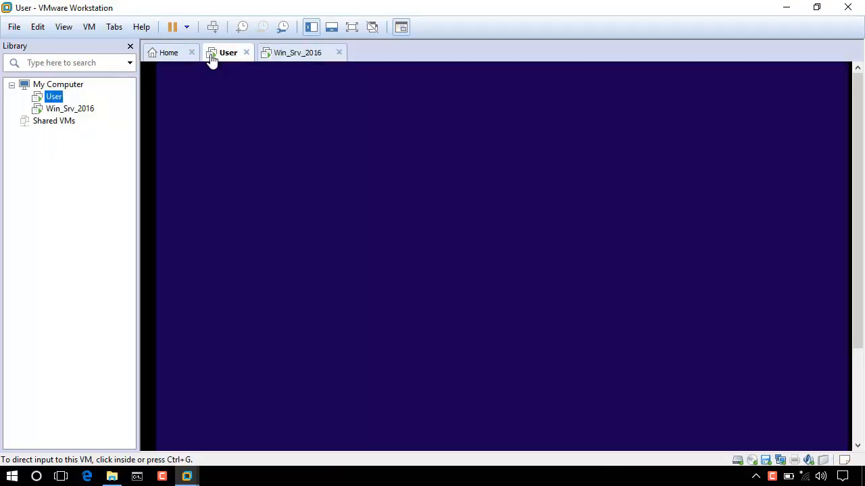
Open the Virtual Network Editor and unlock its network settings with administrator privileges
left_click(41, 31)
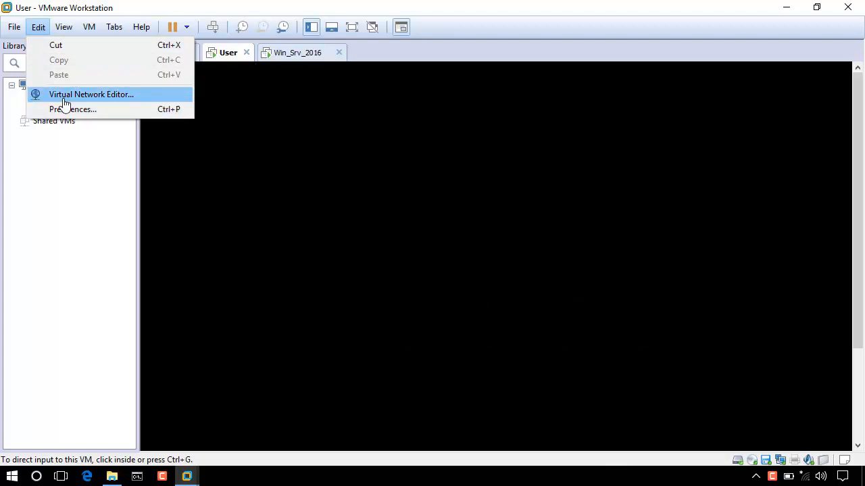
left_click(64, 98)
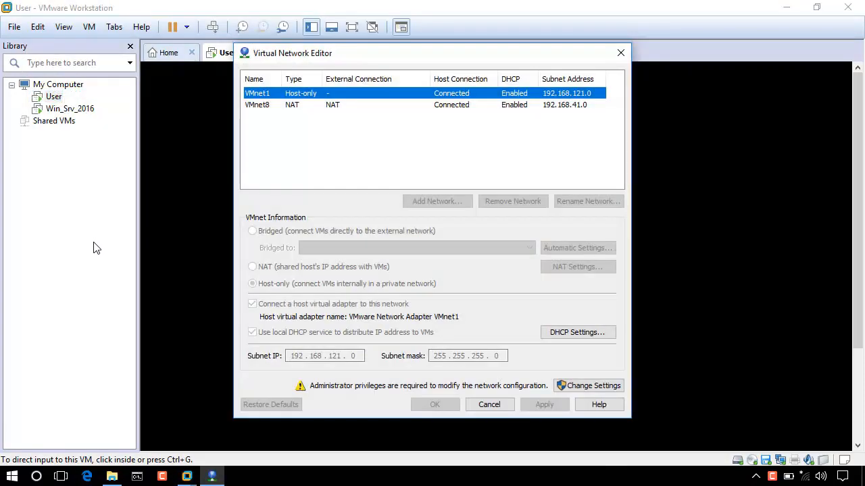
left_click(585, 386)
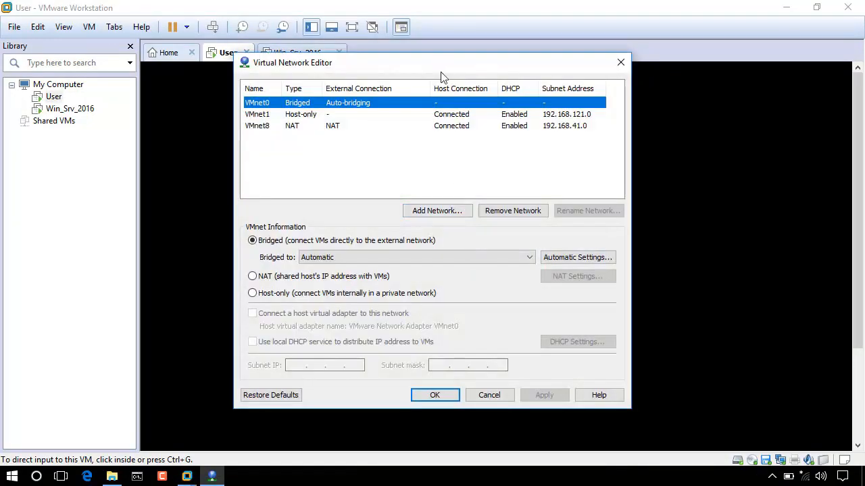
left_click_drag(435, 69, 436, 80)
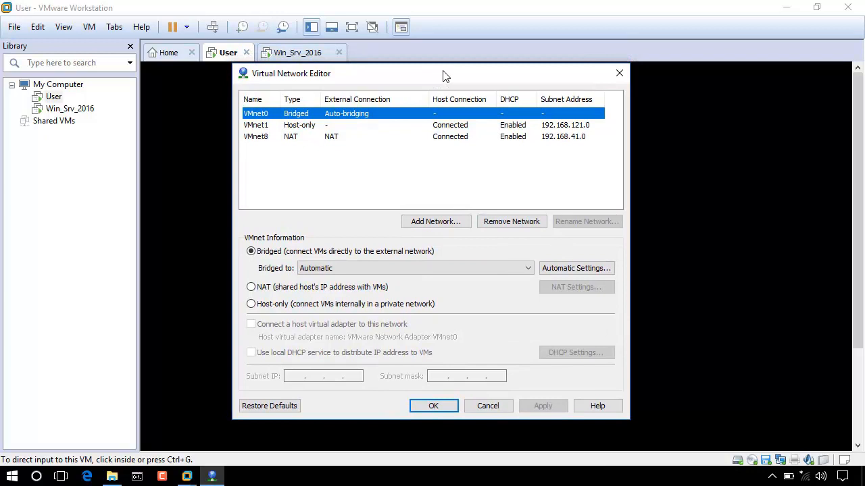
Review the settings of the existing VMnet0, VMnet1 and VMnet8 networks one by one
left_click(370, 126)
left_click(350, 138)
left_click(276, 113)
left_click(275, 125)
left_click(276, 136)
key("Up")
key("Up")
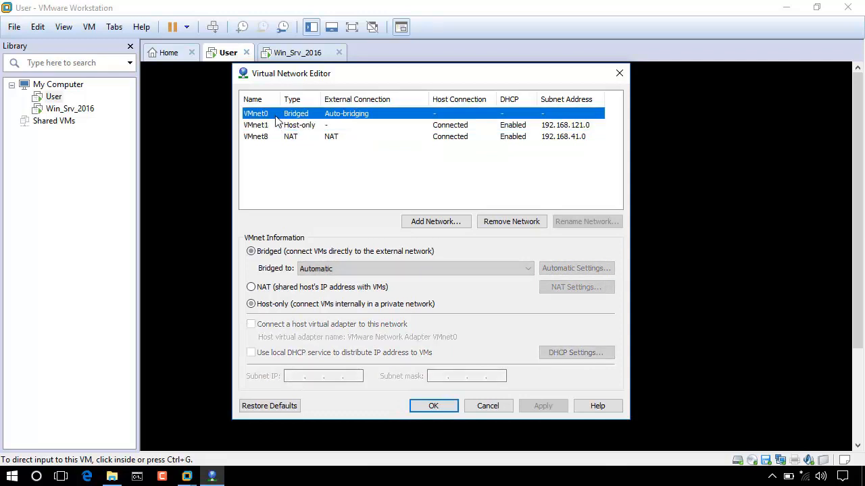
key("Down")
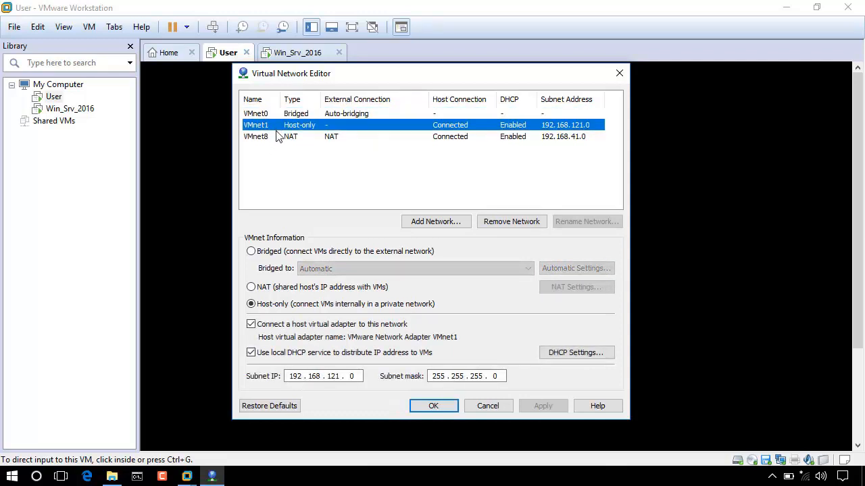
left_click(272, 138)
left_click(270, 125)
Remove the existing VMnet0, VMnet1 and VMnet8 virtual networks
left_click(271, 117)
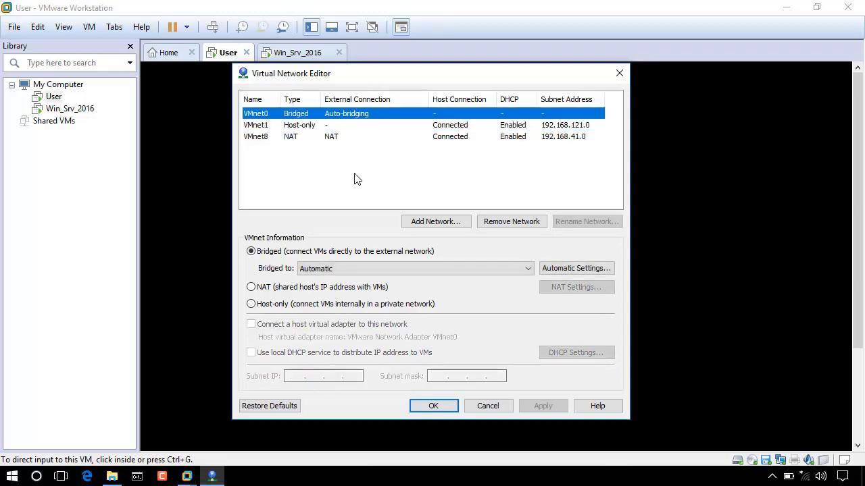
left_click(499, 225)
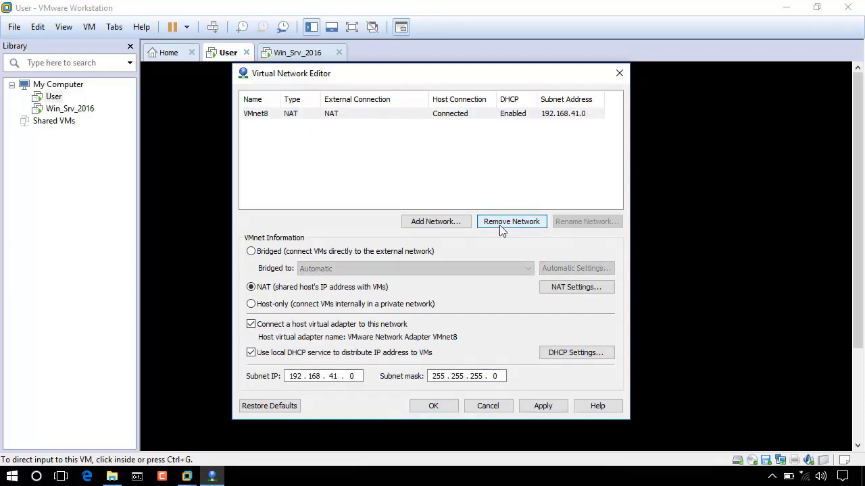
left_click(499, 224)
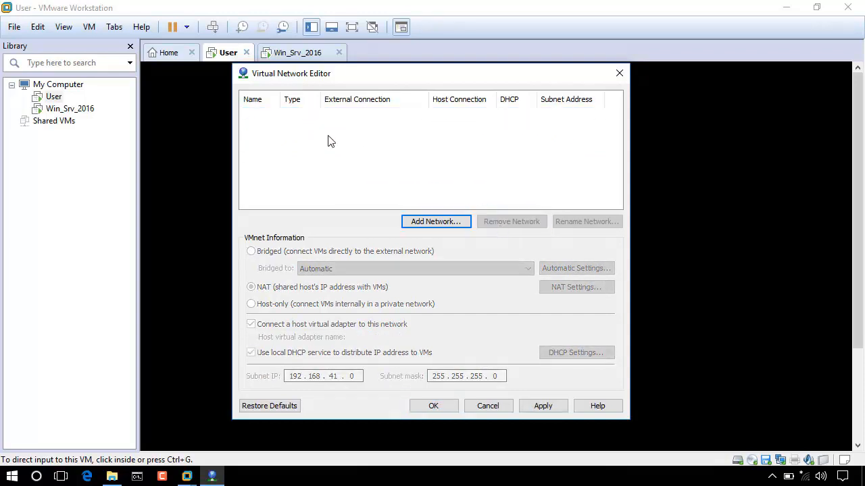
left_click(435, 223)
left_click_drag(435, 223, 493, 141)
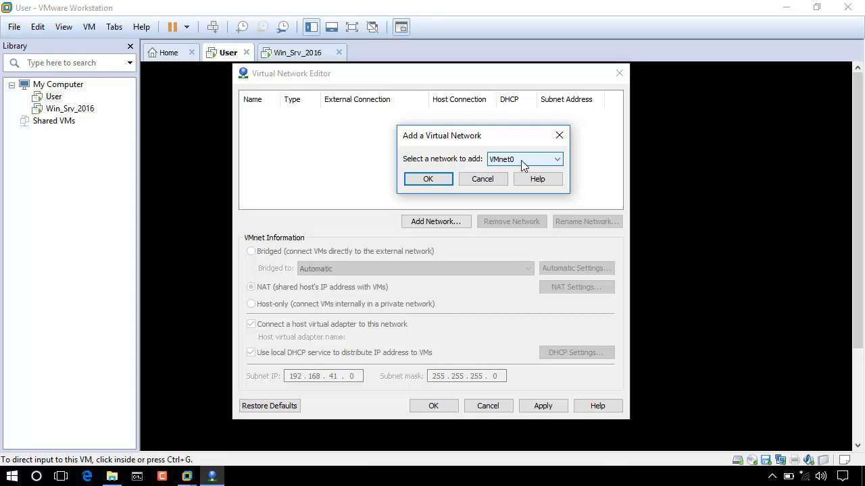
left_click(442, 178)
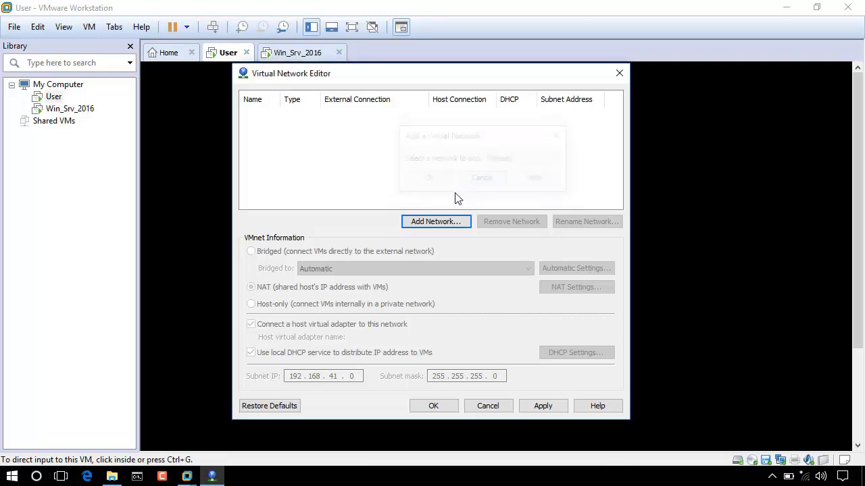
Add VMnet0 as a new virtual network to the empty network list
left_click(429, 223)
left_click_drag(450, 226, 494, 136)
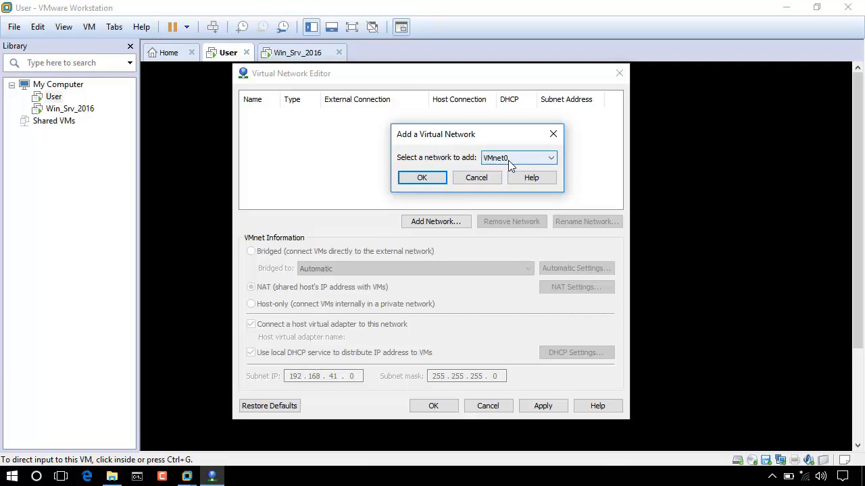
left_click(422, 180)
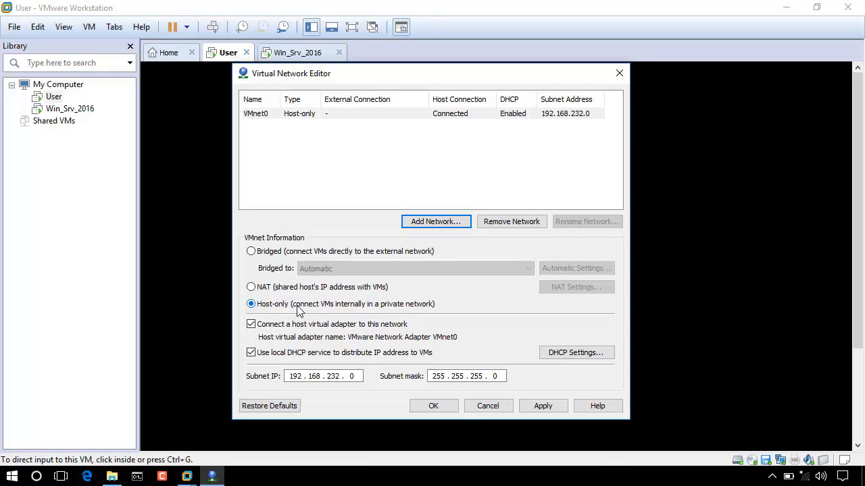
Disable the local DHCP service for VMnet0, set its subnet IP to 10.10.10.0 and apply the configuration
left_click(251, 352)
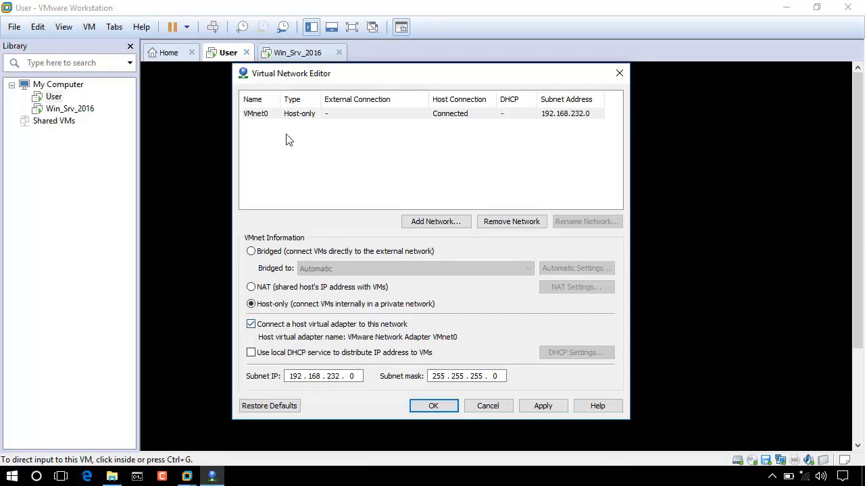
left_click(256, 117)
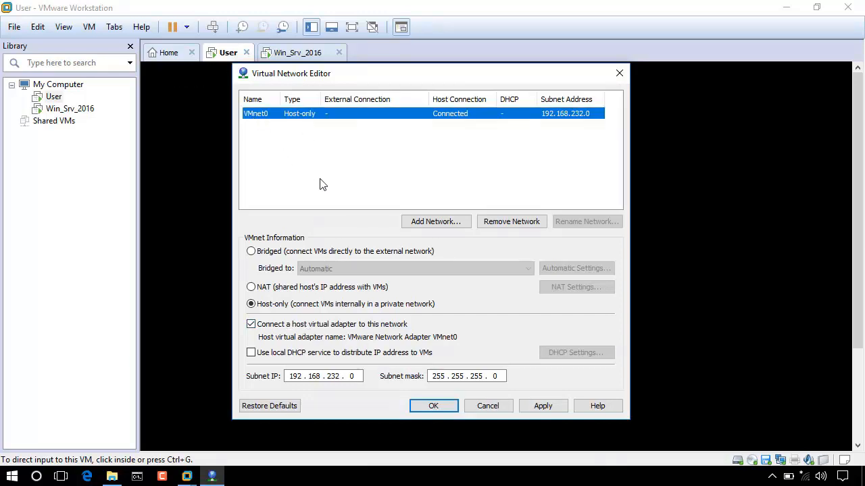
double_click(331, 377)
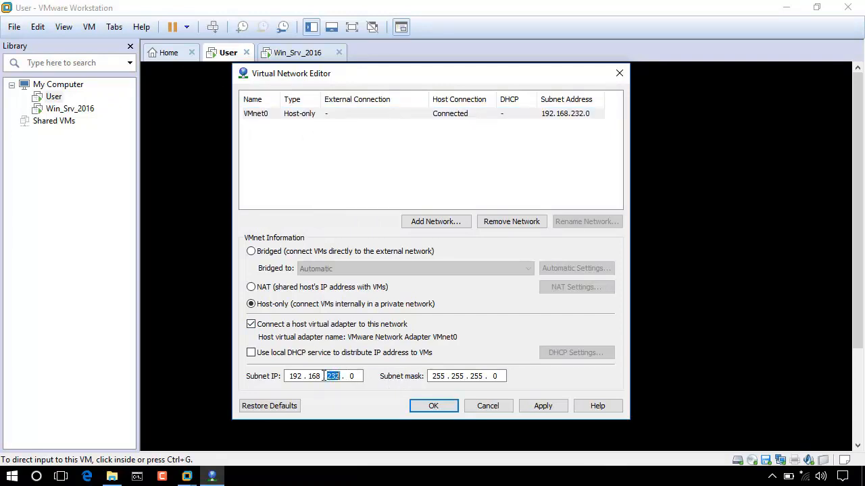
double_click(295, 377)
type("10 . 10 . 10")
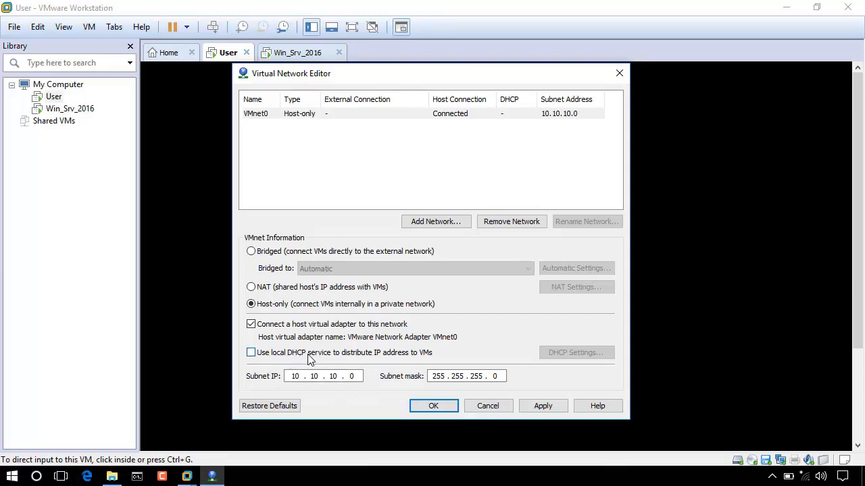
left_click(542, 406)
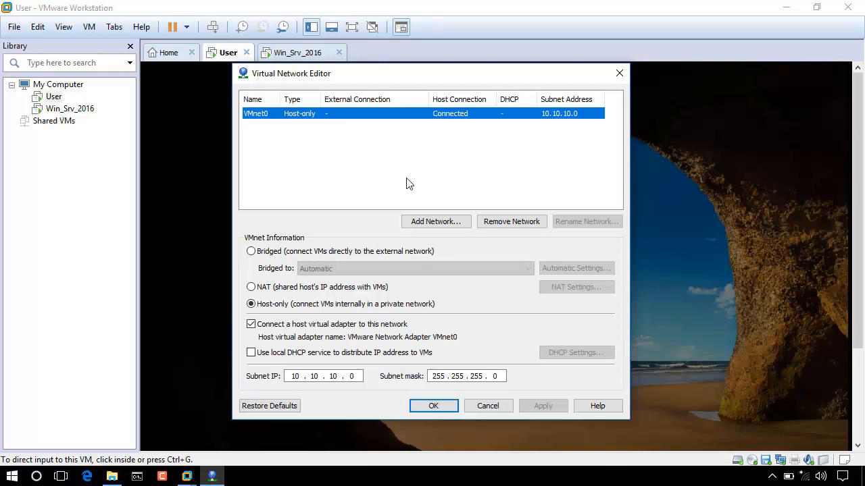
Add VMnet1 as a second virtual network
left_click(435, 226)
left_click(459, 241)
left_click(464, 240)
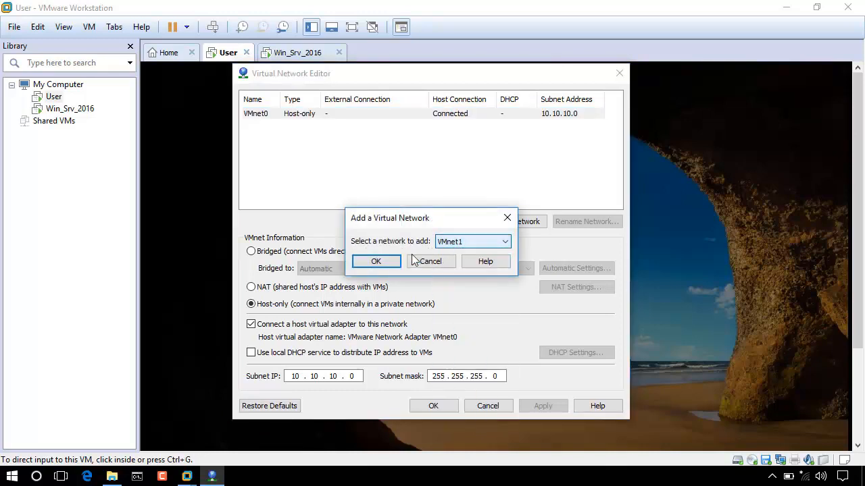
left_click(379, 262)
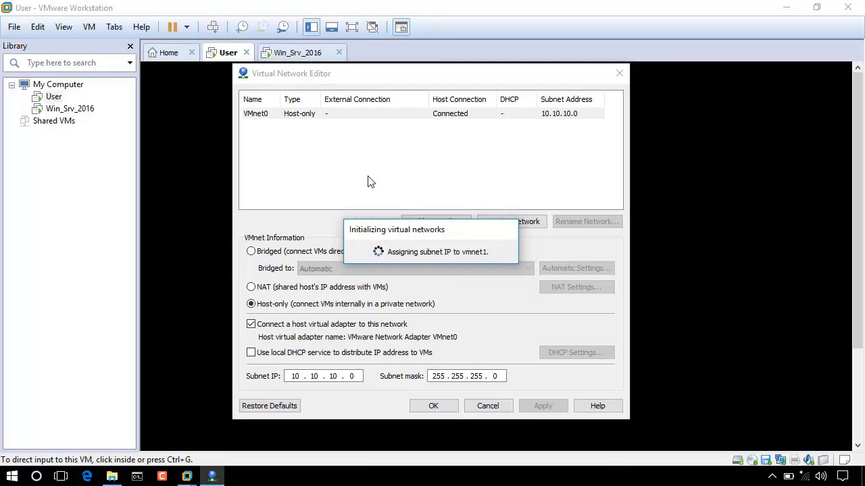
Disconnect the host virtual adapter from VMnet1 and disable its local DHCP service
left_click(250, 324)
left_click(252, 306)
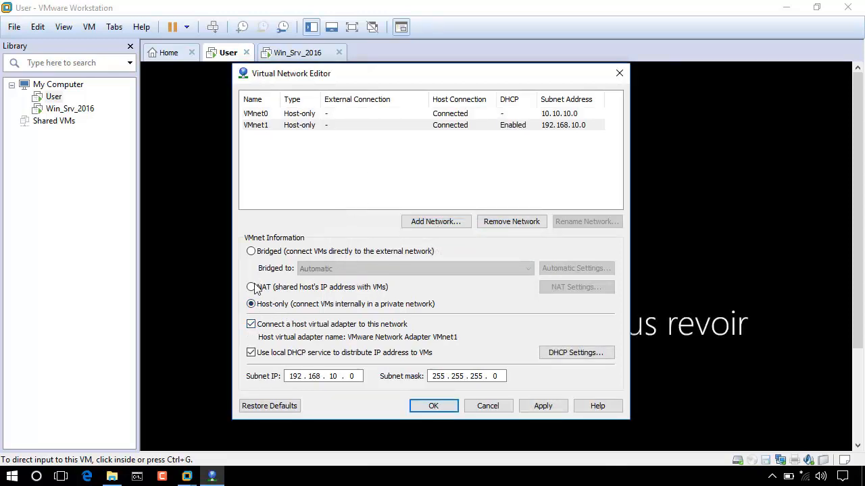
left_click(251, 325)
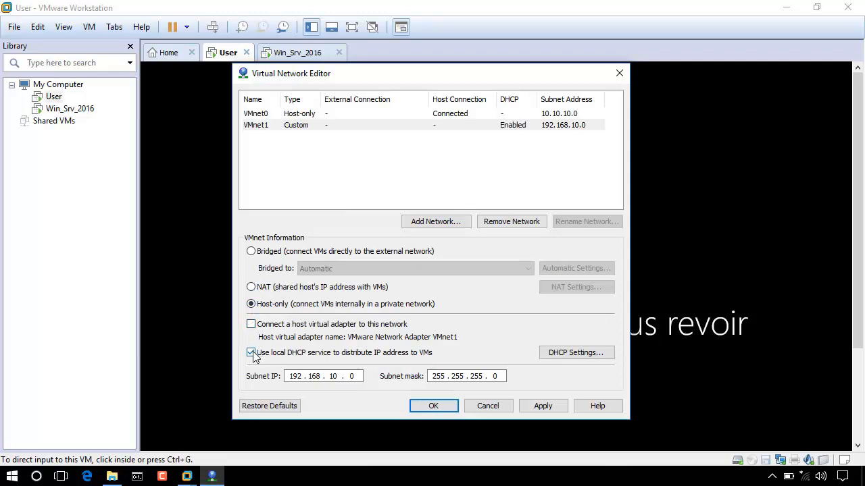
left_click(252, 354)
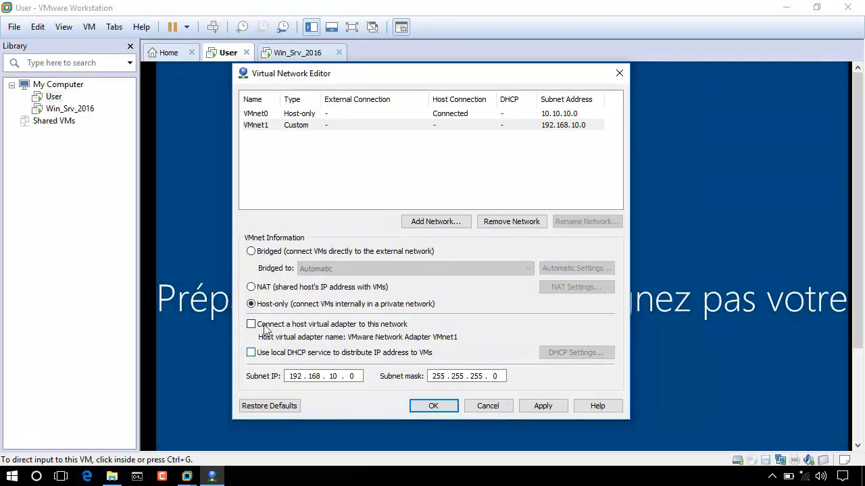
Make VMnet1 a bridged network through the Microsoft Wi-Fi Direct Virtual Adapter and apply the configuration
left_click(250, 251)
left_click(349, 268)
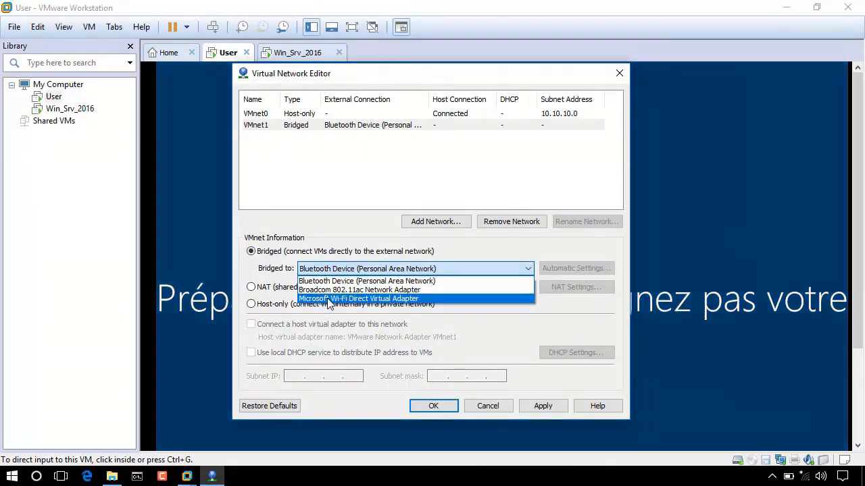
left_click(329, 302)
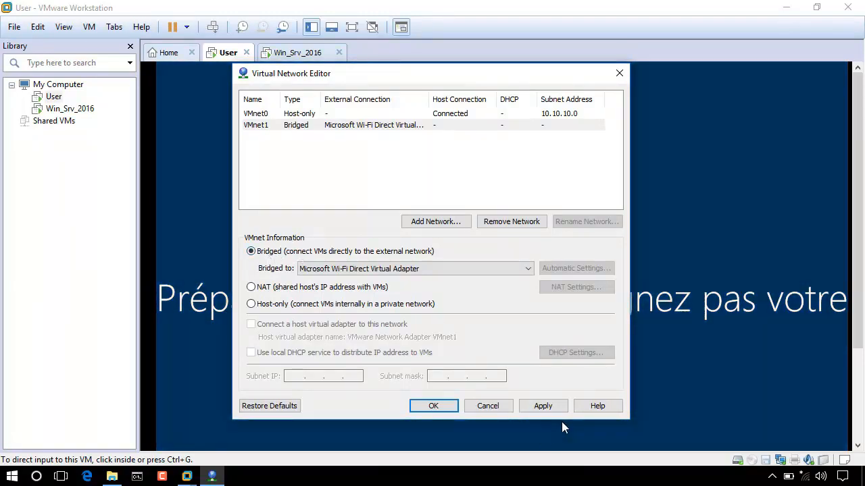
left_click(544, 406)
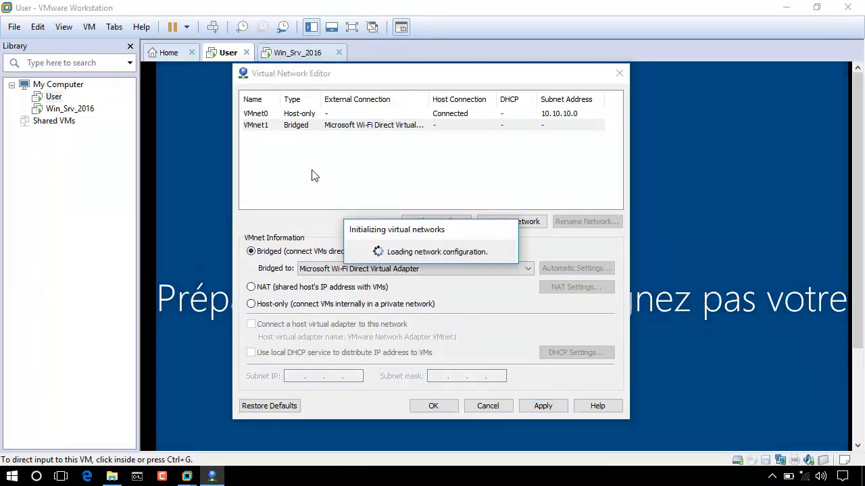
left_click(257, 115)
left_click(257, 126)
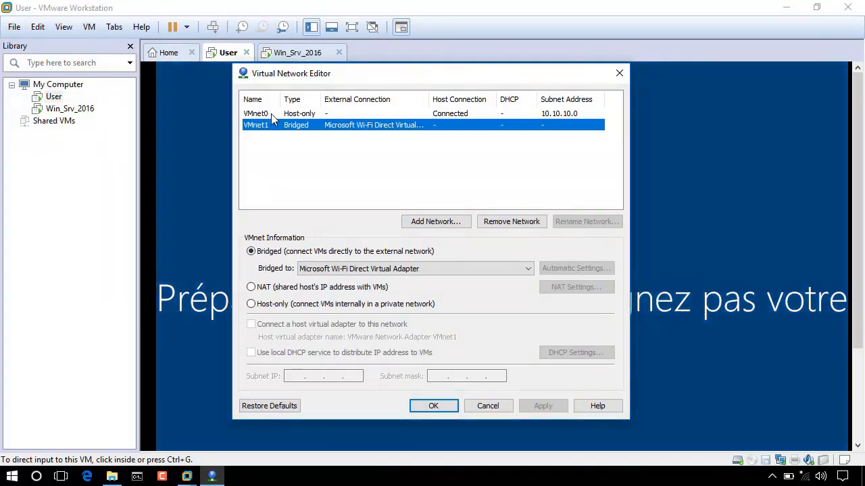
left_click(270, 113)
left_click(273, 127)
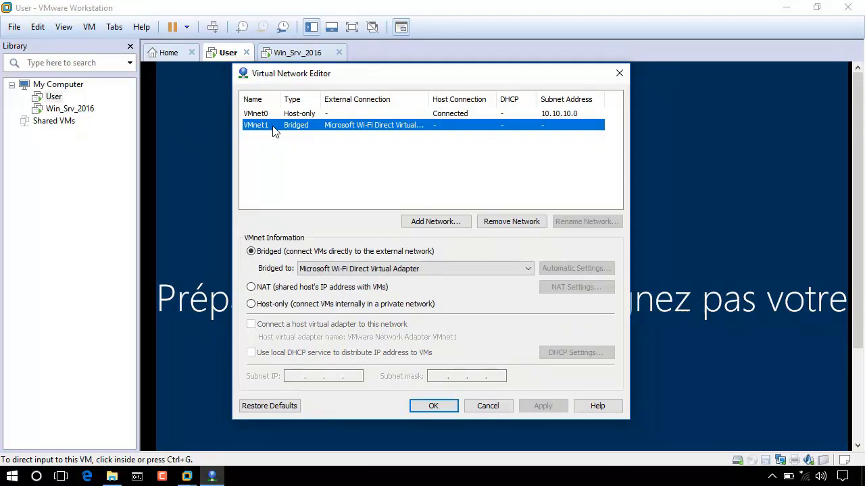
Add VMnet3 as a third virtual network
left_click(439, 221)
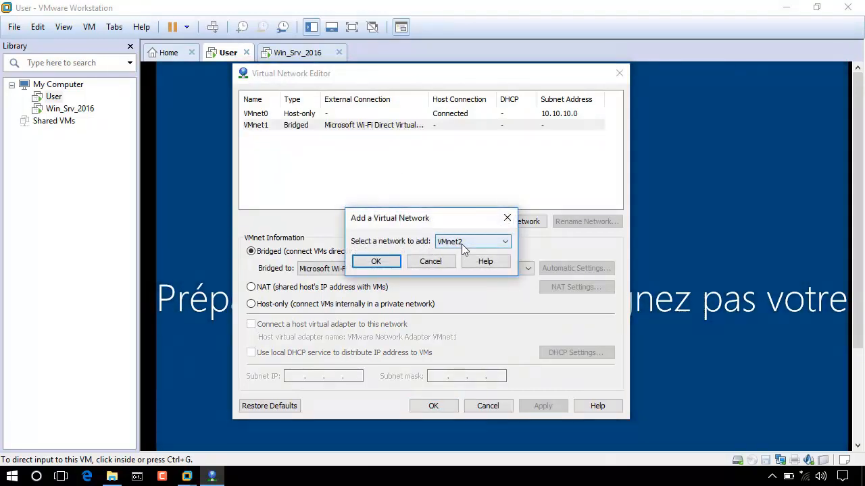
left_click(370, 263)
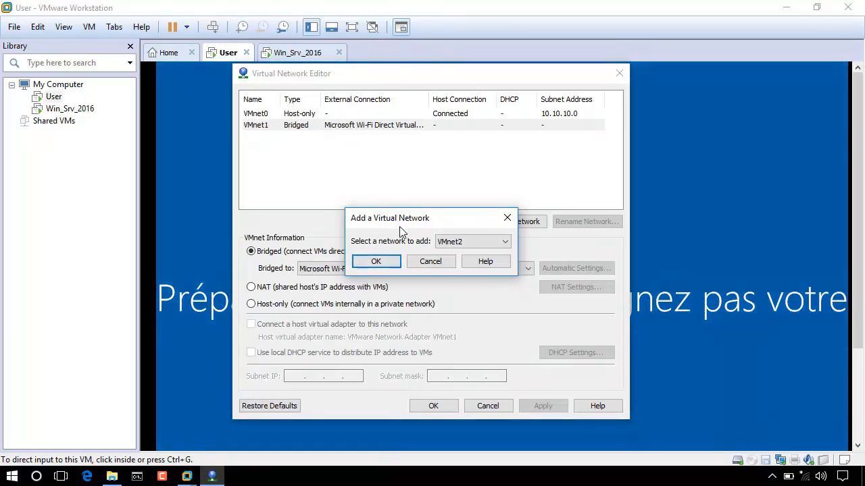
left_click(446, 243)
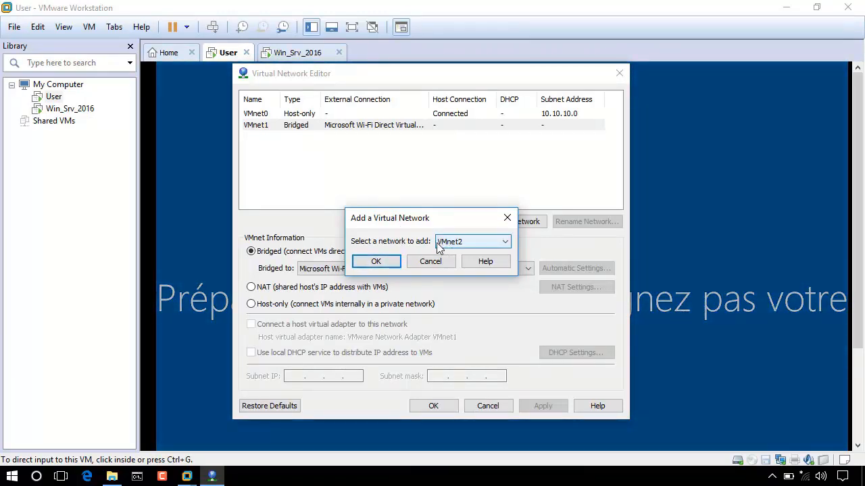
left_click(448, 247)
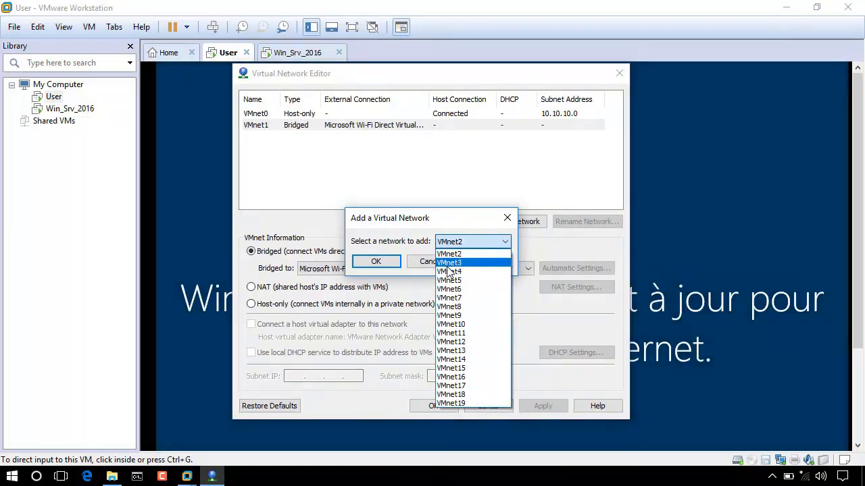
left_click(447, 263)
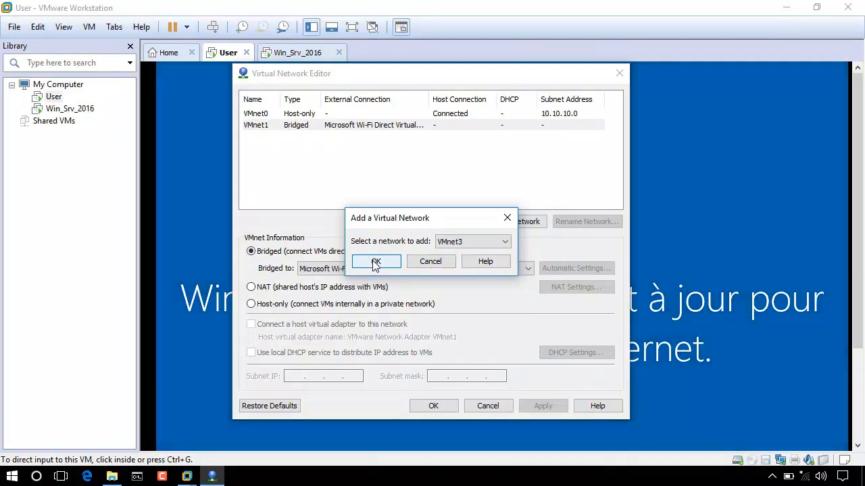
left_click(375, 262)
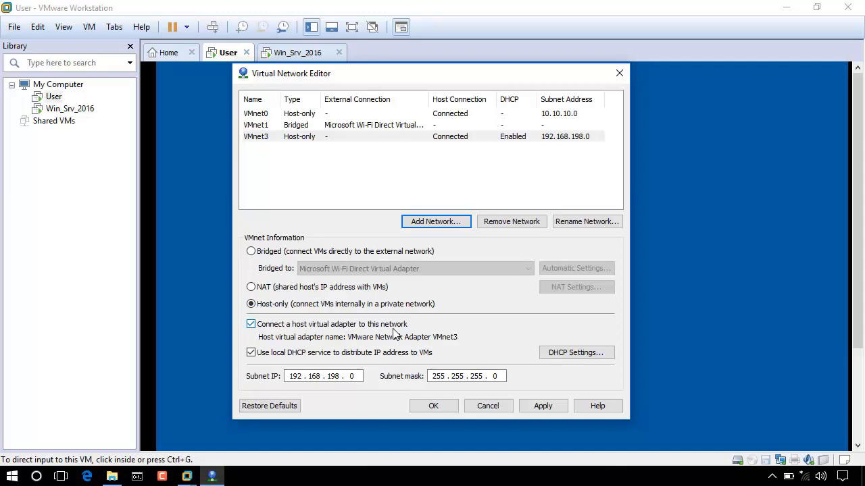
Disable the local DHCP service for VMnet3, set its subnet IP to 10.10.20.0 and apply the configuration
left_click(251, 352)
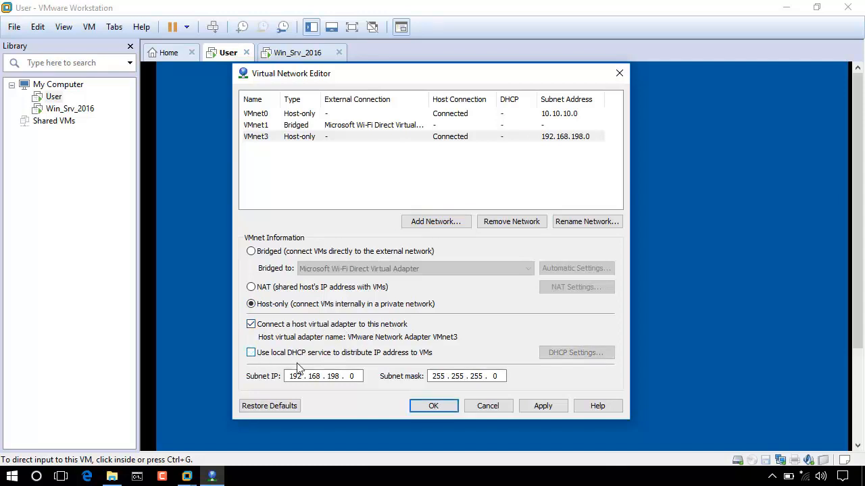
left_click_drag(290, 376, 312, 379)
type("10")
key("period")
type("10")
key("period")
type("20")
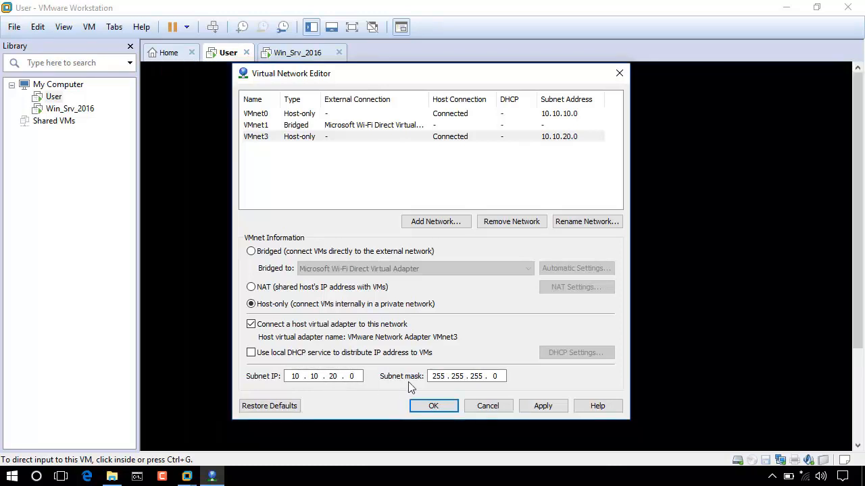
left_click(540, 409)
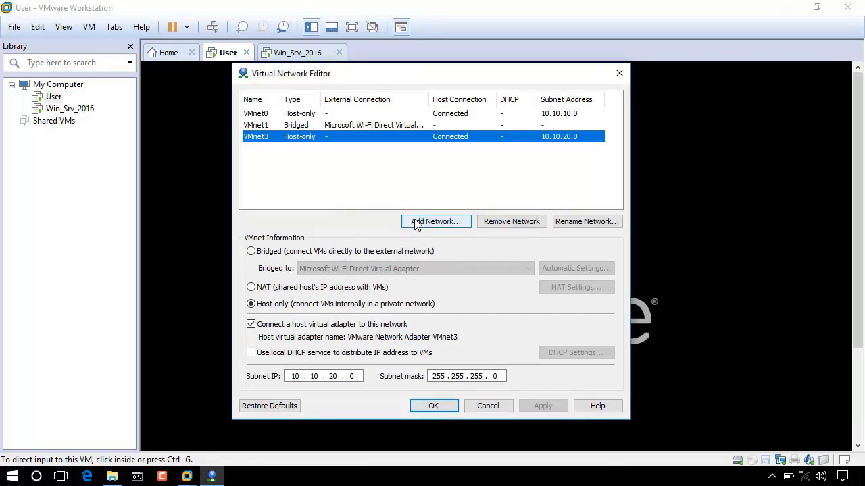
left_click(409, 223)
left_click(463, 242)
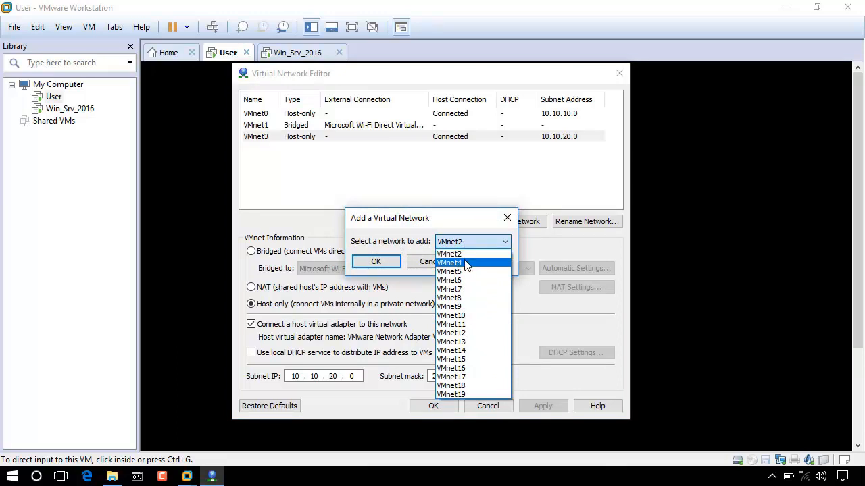
left_click(481, 263)
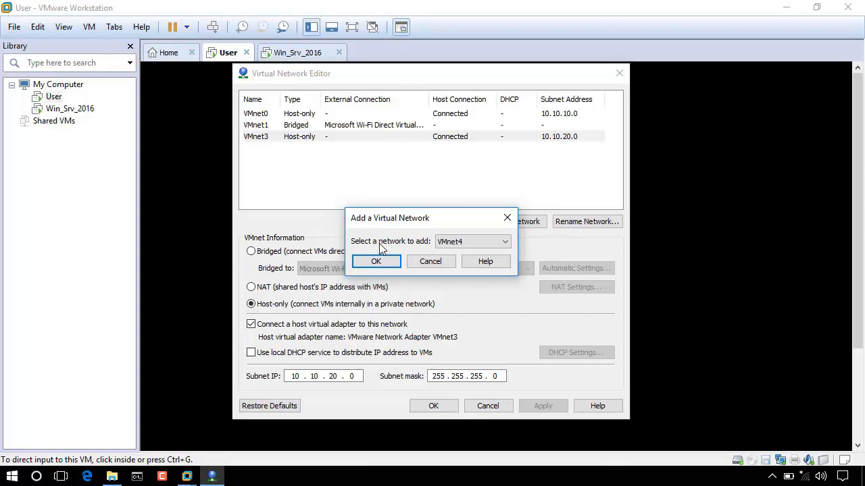
left_click(429, 262)
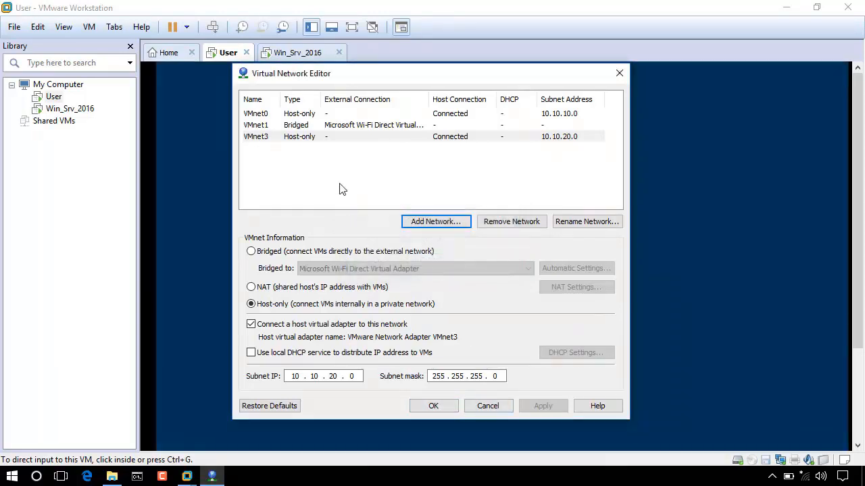
Review the type, host connection and subnet settings of VMnet0, VMnet1 and VMnet3
left_click(256, 115)
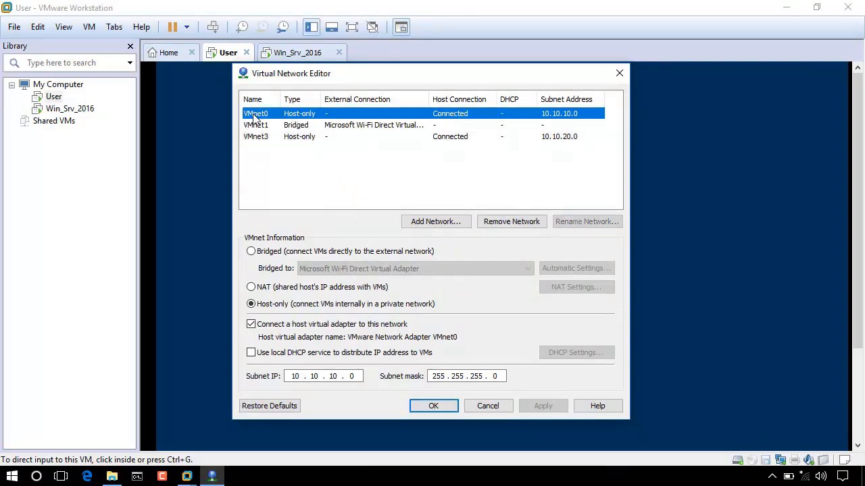
left_click(257, 136)
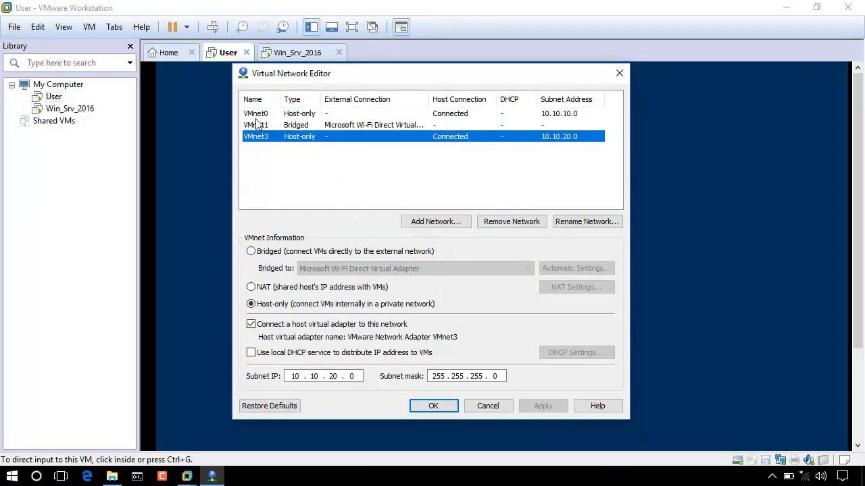
left_click(257, 118)
left_click(256, 126)
left_click(257, 136)
left_click(257, 115)
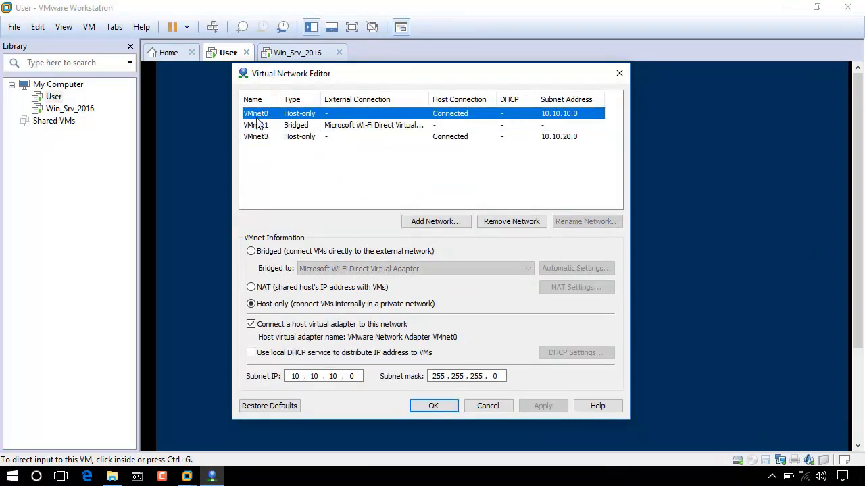
left_click(256, 125)
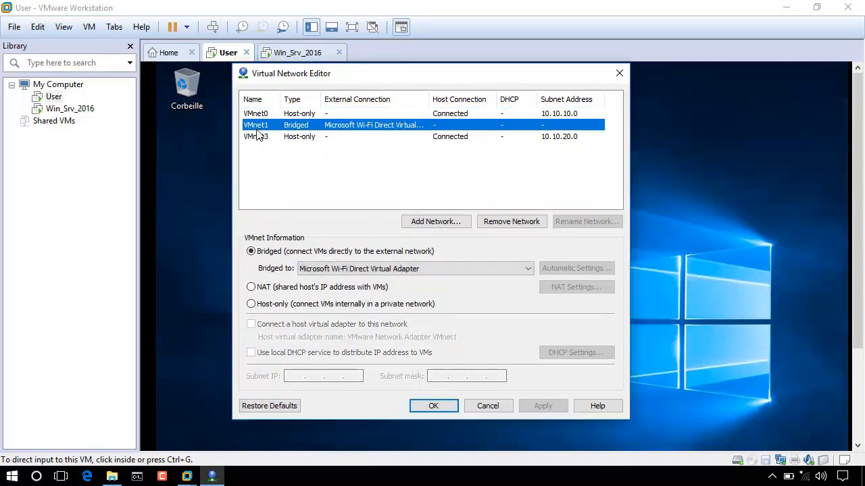
left_click(257, 138)
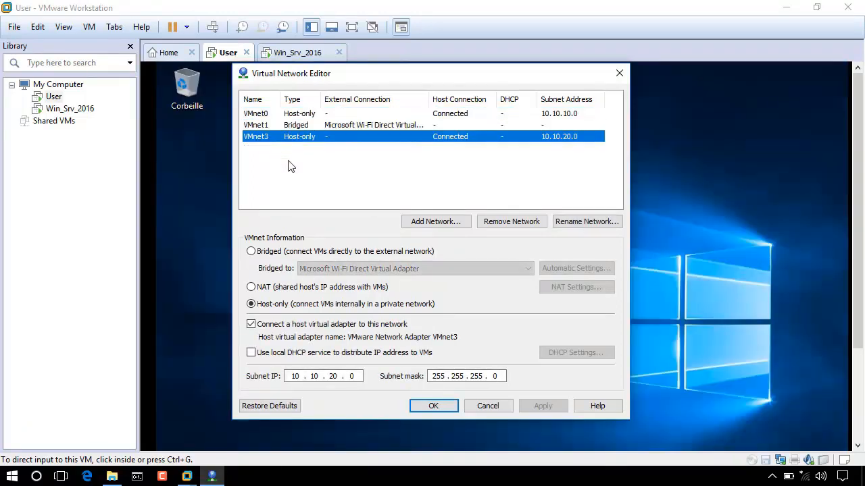
left_click(264, 127)
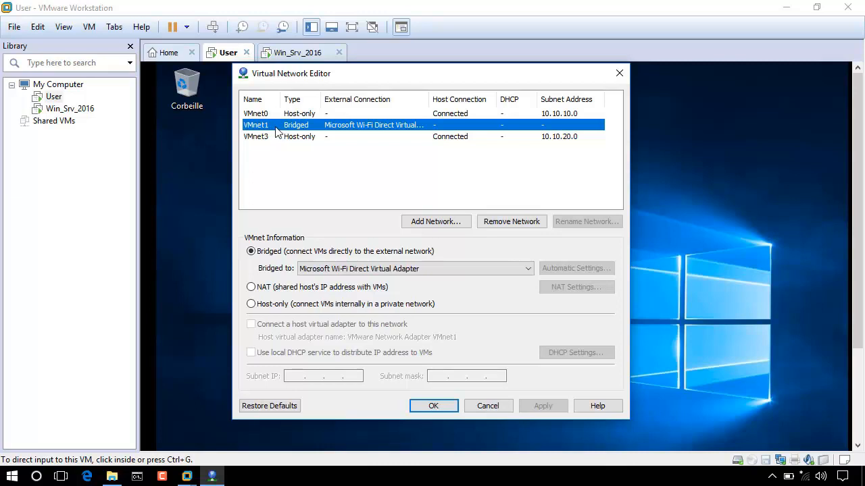
Accept the virtual network configuration and fit the User guest's display to the console area
left_click(433, 407)
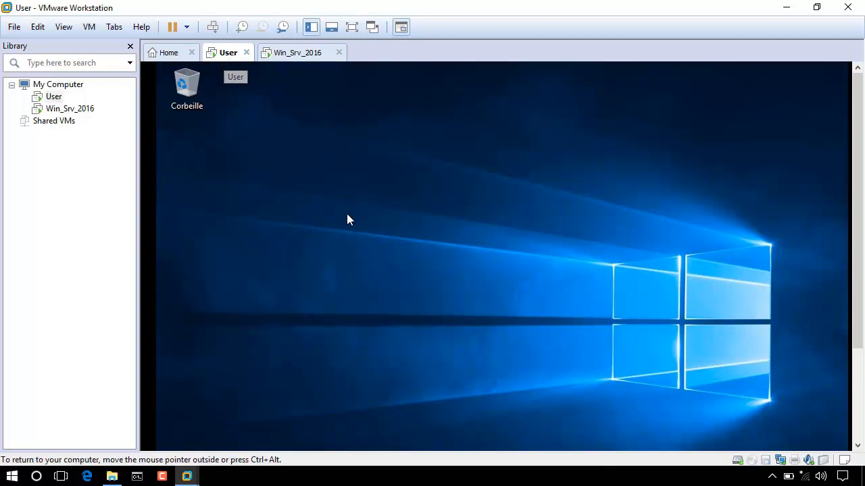
left_click(79, 28)
mouse_move(69, 29)
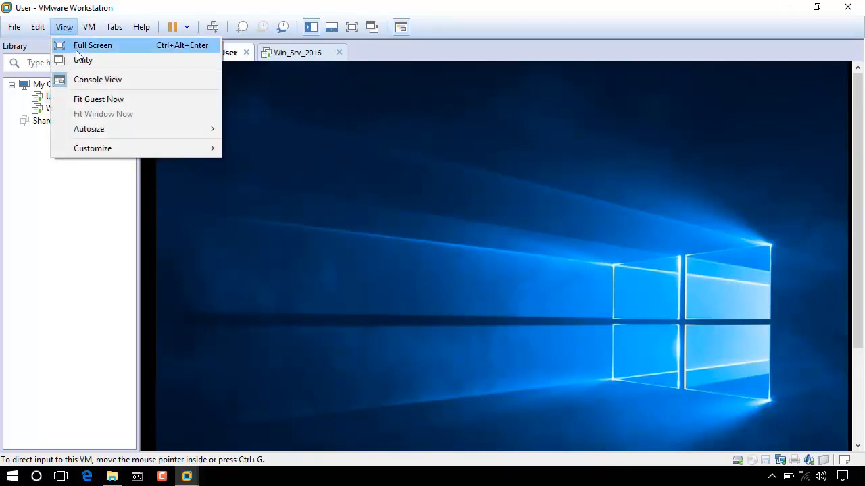
left_click(97, 101)
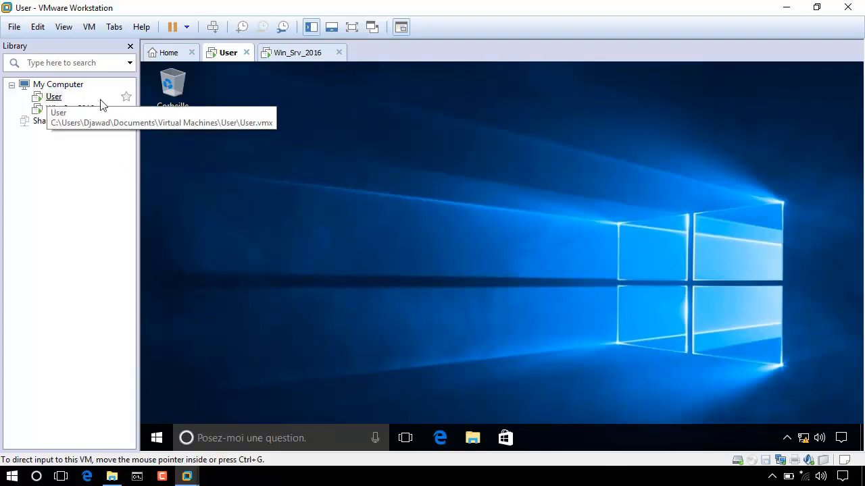
Reset the Win_Srv_2016 virtual machine and continue its boot from the guest console
left_click(284, 54)
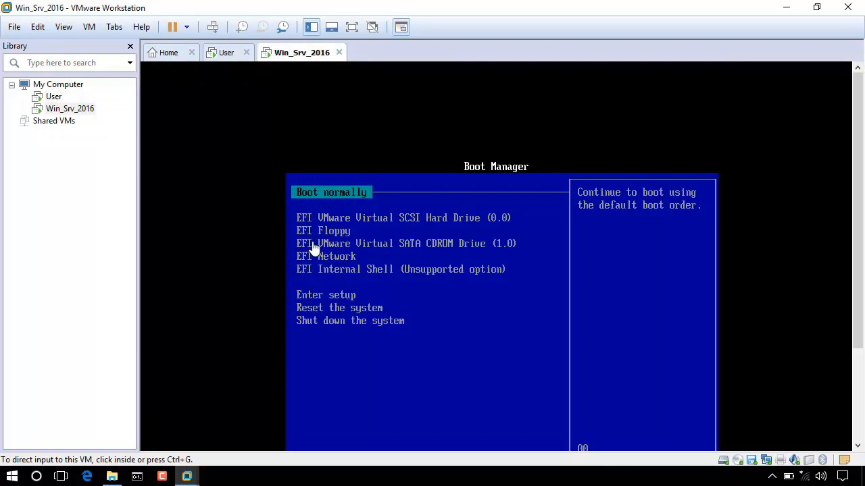
right_click(282, 56)
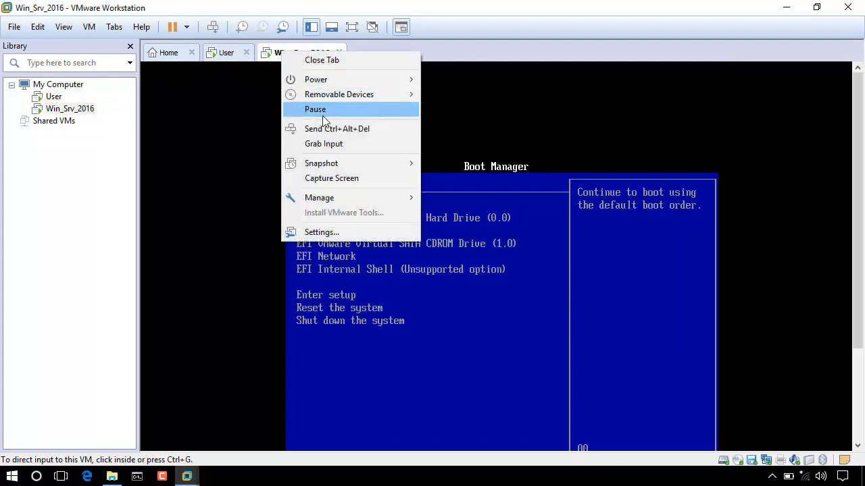
mouse_move(395, 79)
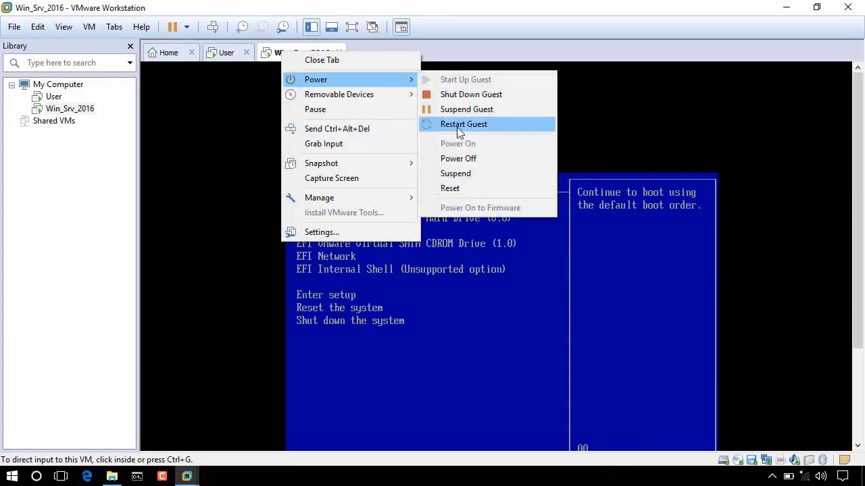
left_click(465, 187)
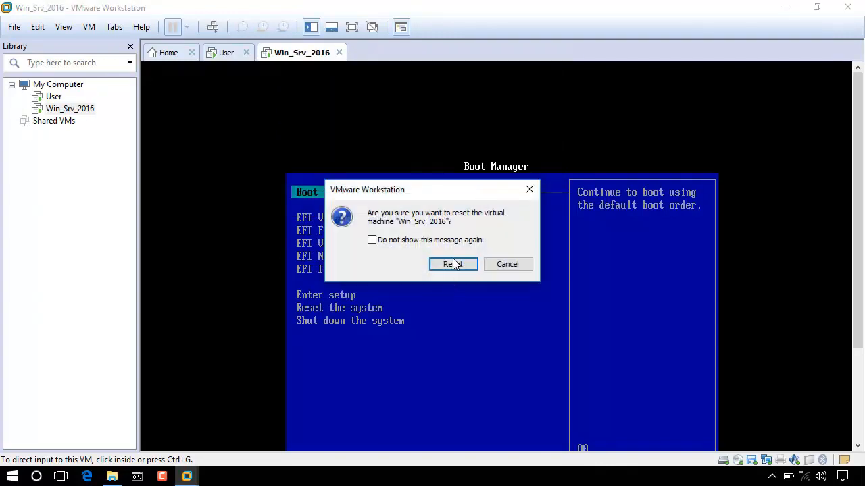
left_click(453, 265)
left_click(438, 241)
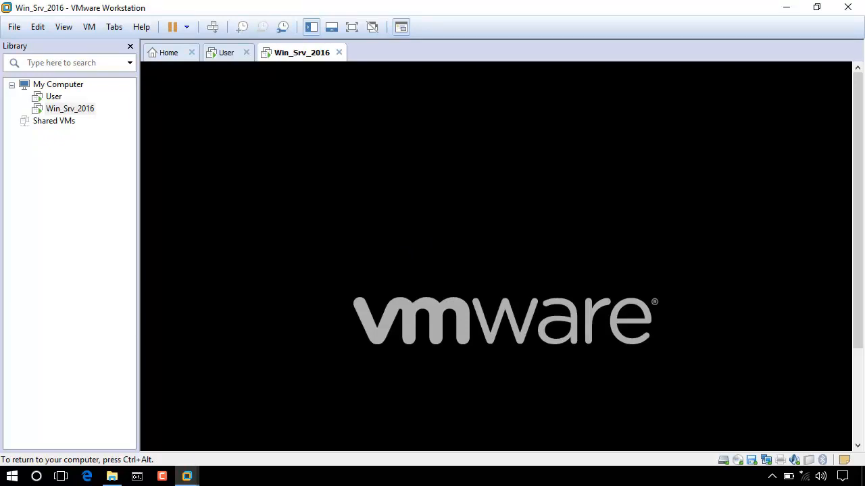
key("Return")
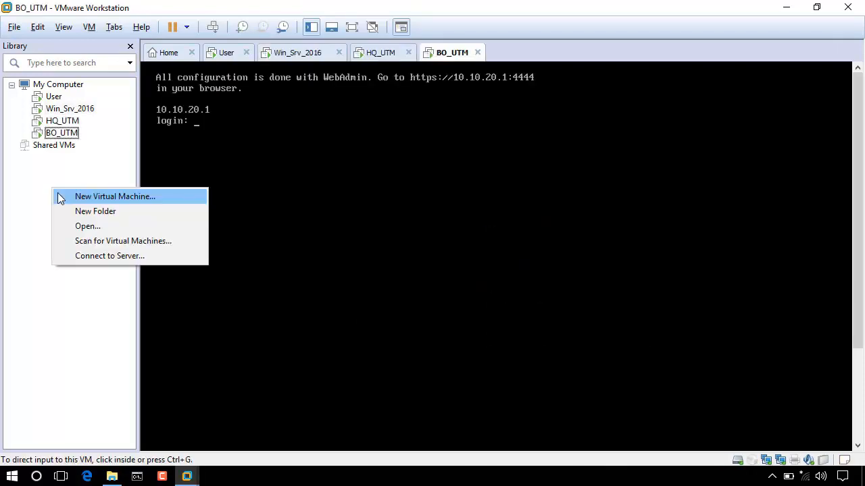
Begin a new virtual machine with the typical configuration, using the installer disc image Win10_1607_French_x64.iso
left_click(60, 196)
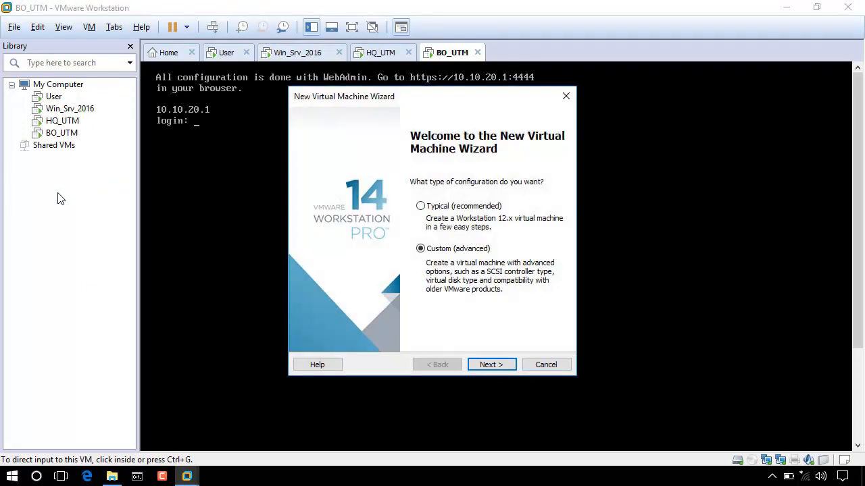
left_click(440, 206)
left_click(491, 365)
left_click(307, 236)
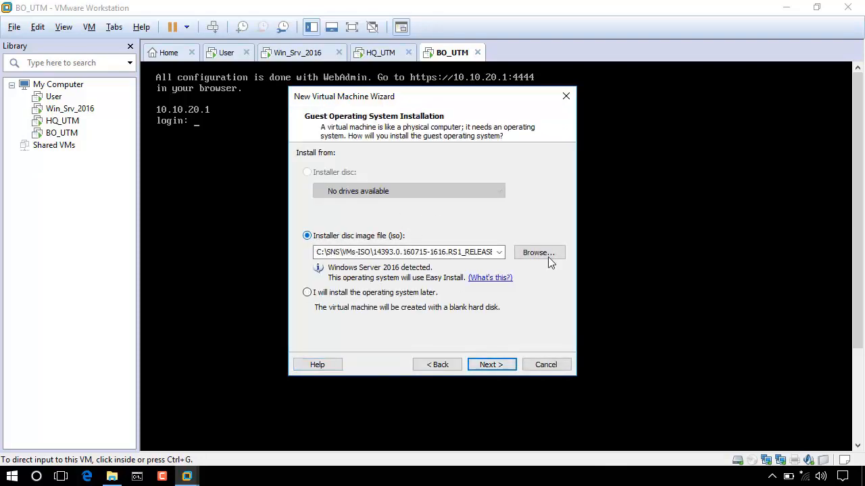
left_click(547, 255)
double_click(436, 232)
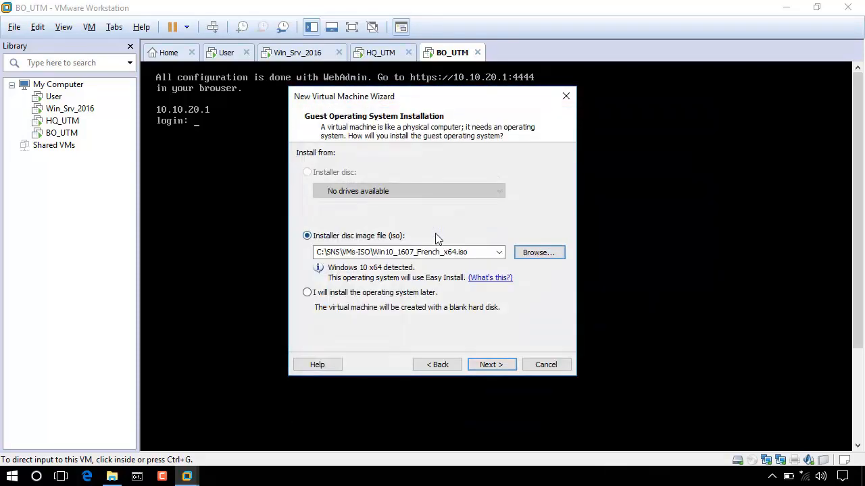
Continue the Windows 10 Easy Install without a product key and name the virtual machine Remote_User
left_click(491, 364)
left_click(489, 365)
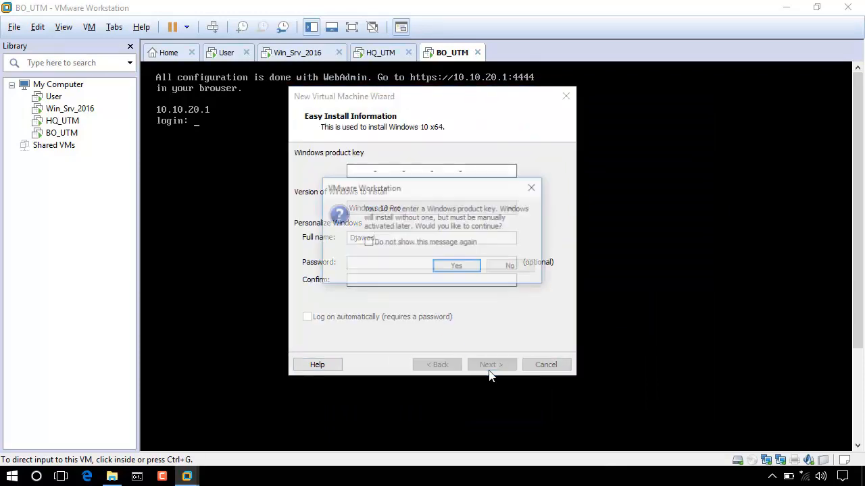
left_click(451, 268)
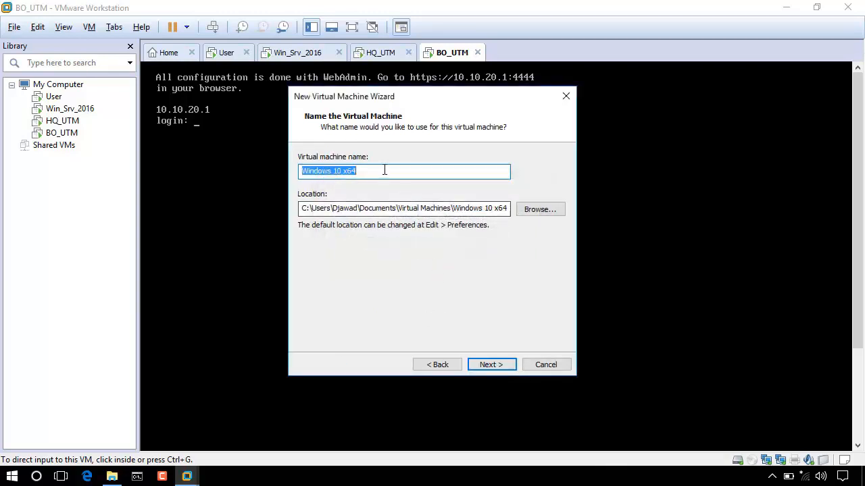
type("Remot")
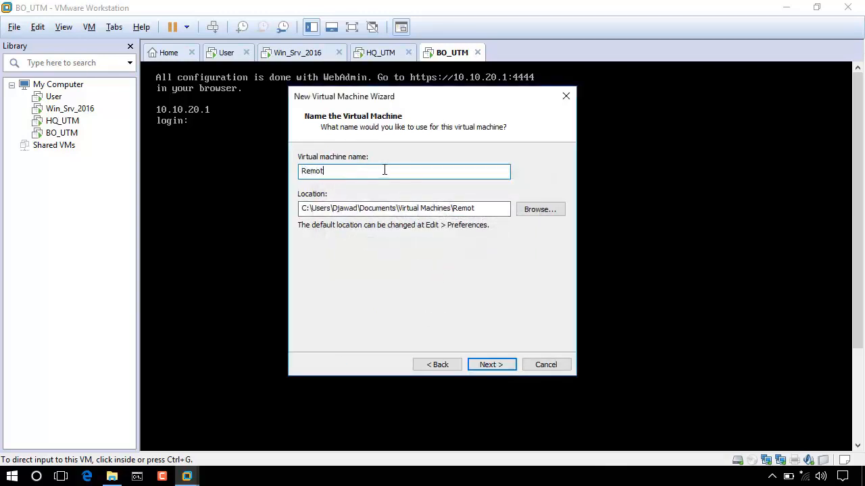
type("e_User")
left_click(486, 365)
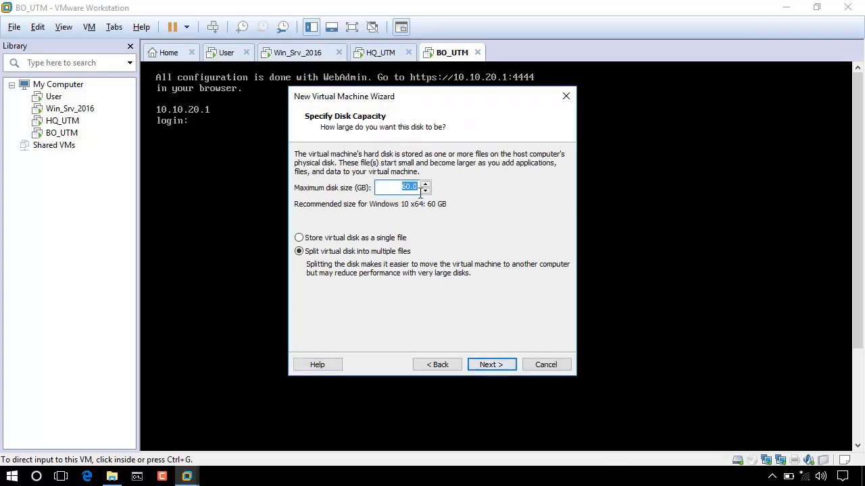
Set the new machine's maximum disk size to 20 GB and store the virtual disk as a single file
key("BackSpace")
type("2")
left_click(388, 241)
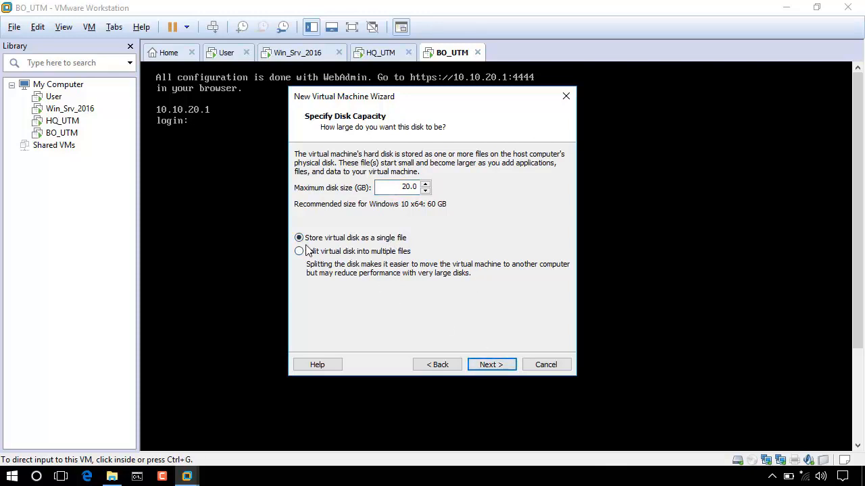
Try to create Remote_User with 1552 MB of memory and without powering it on after creation
left_click(506, 369)
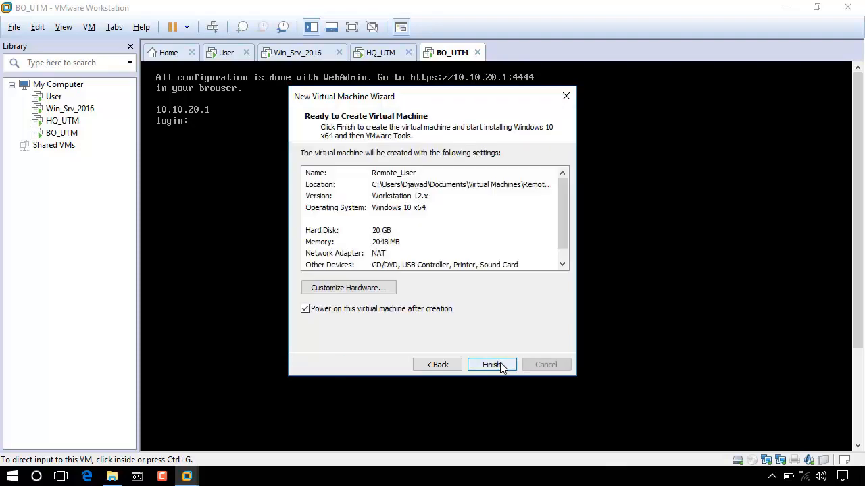
left_click(344, 290)
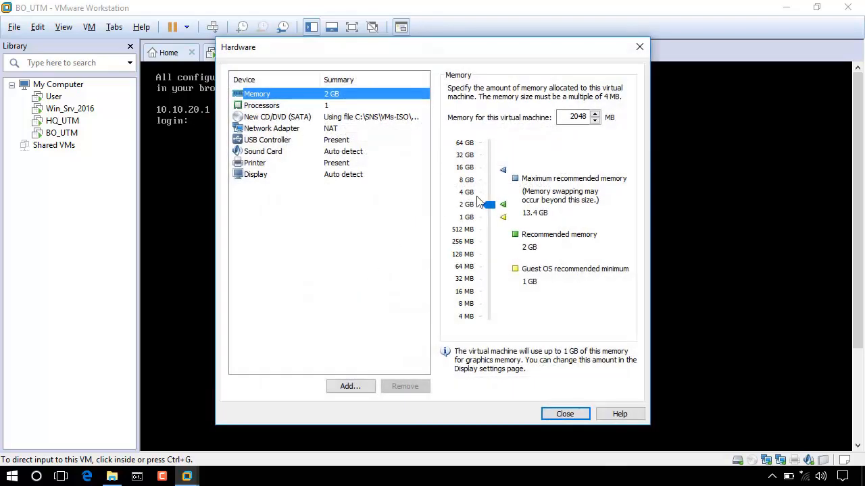
left_click_drag(490, 205, 488, 209)
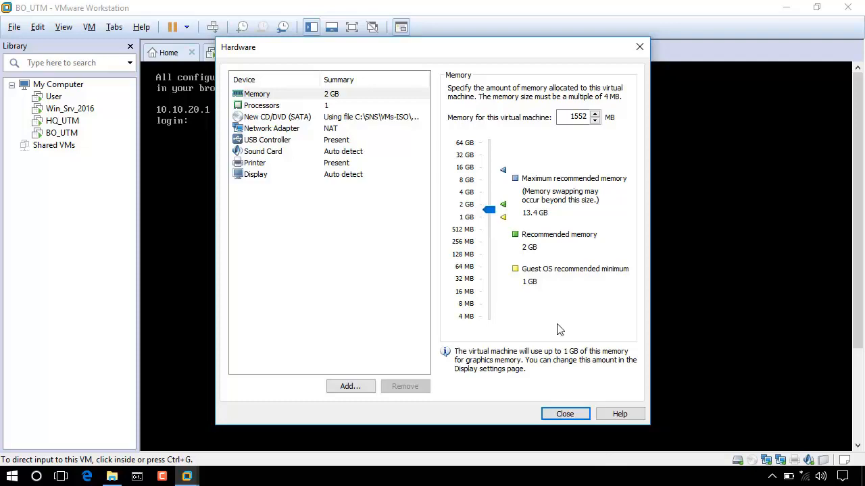
left_click(564, 414)
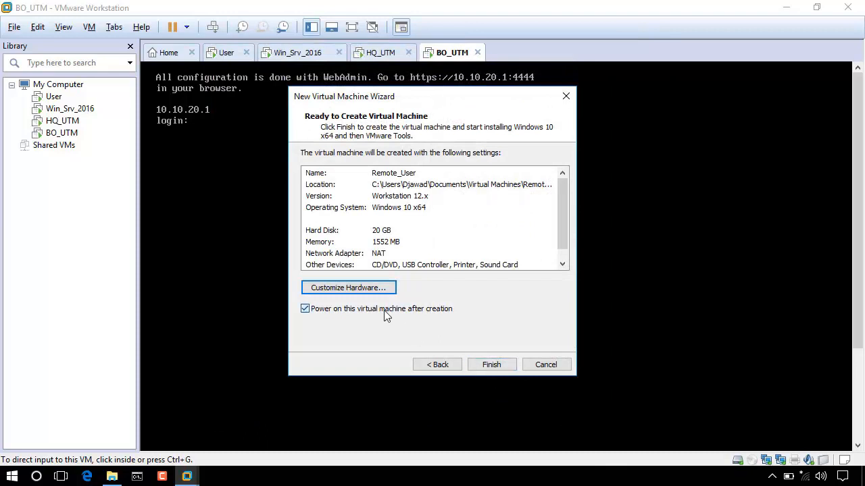
left_click(498, 368)
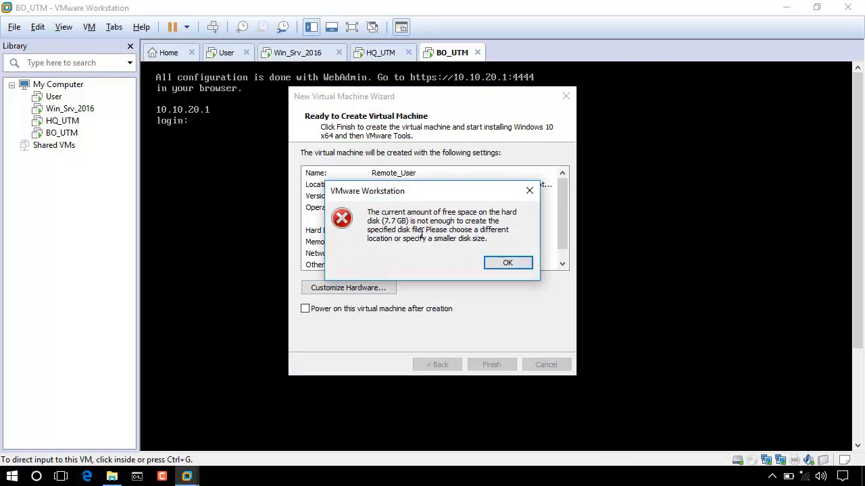
left_click(569, 481)
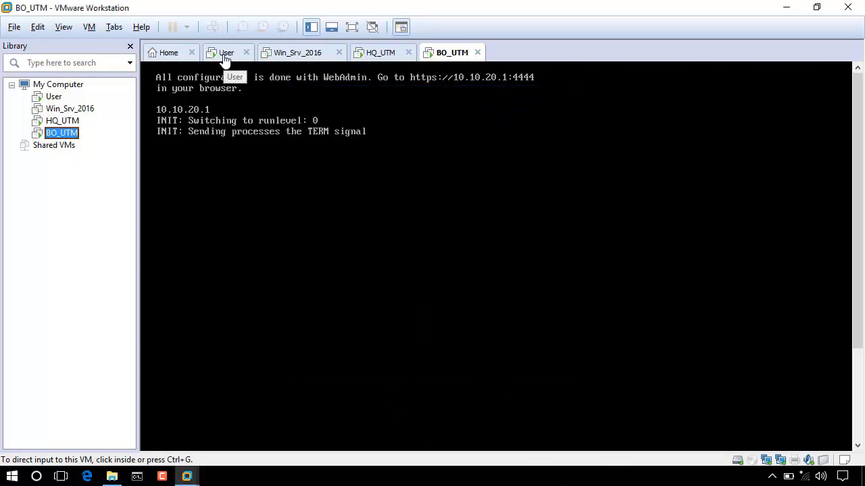
Shut down the guest of the User virtual machine
right_click(223, 55)
mouse_move(356, 89)
left_click(391, 96)
left_click(450, 262)
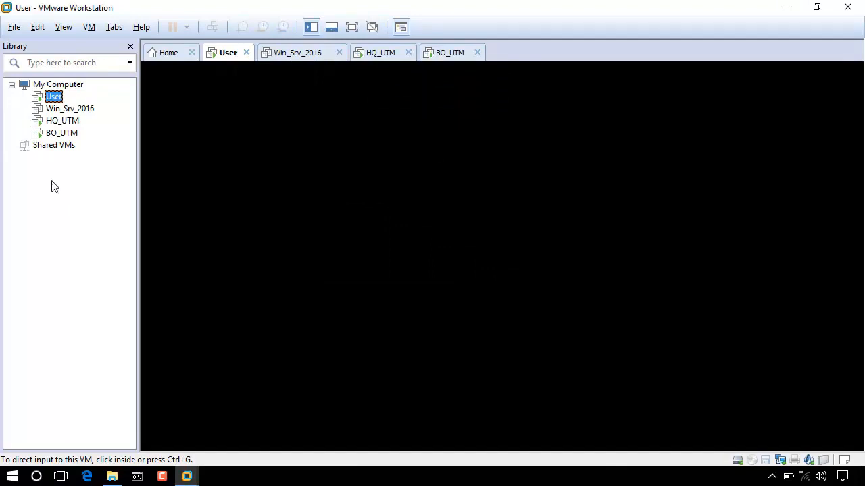
Start another virtual machine with the typical configuration from the installer disc image Win10_1607_French_x64.iso
key("ctrl+n")
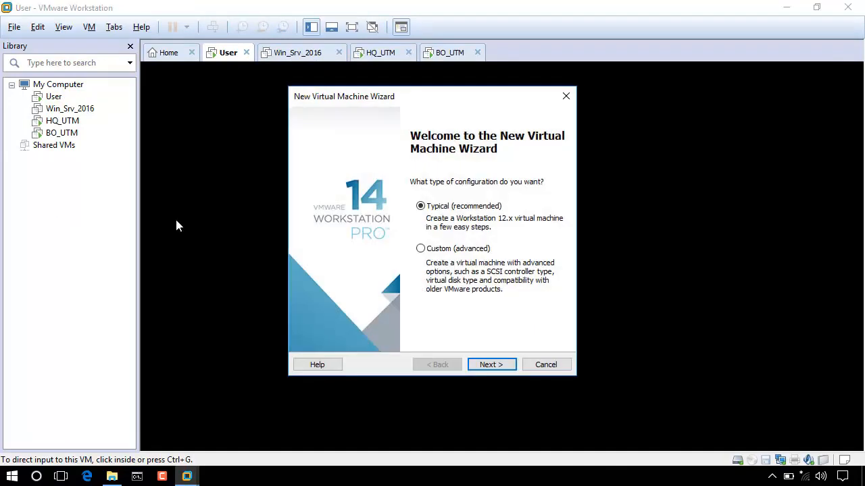
left_click(472, 365)
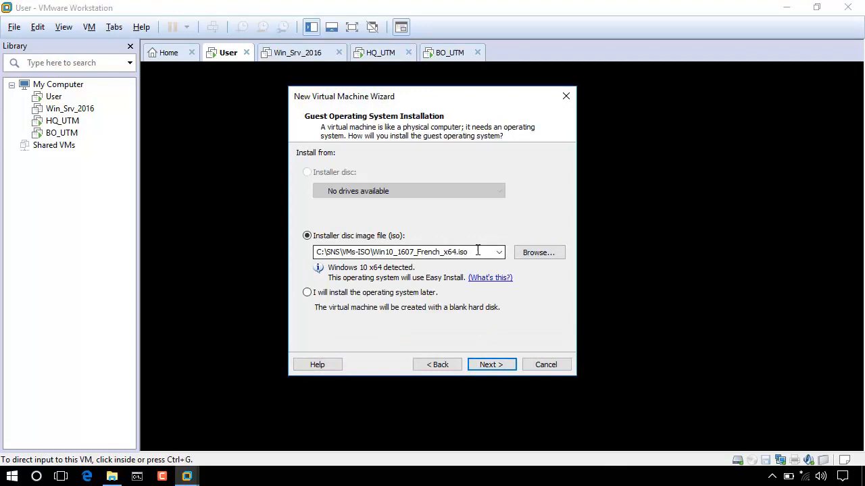
left_click(491, 364)
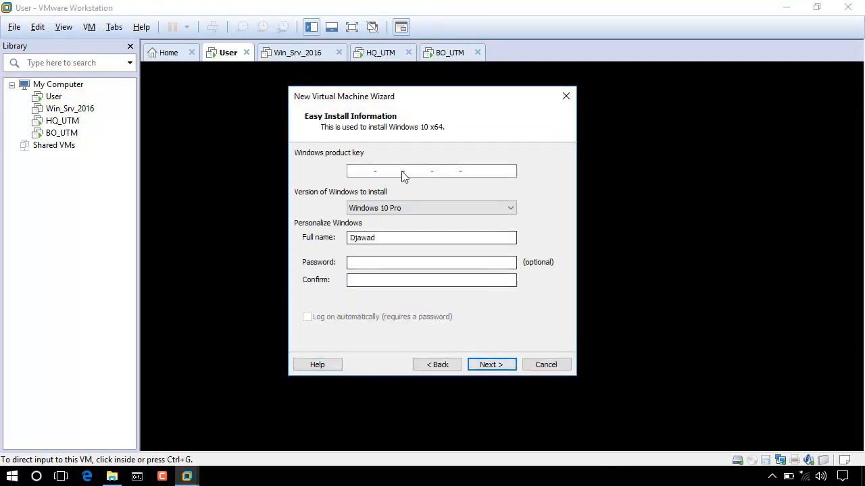
Skip the Windows product key for Easy Install and name the virtual machine Remote_User
left_click(488, 364)
left_click(457, 267)
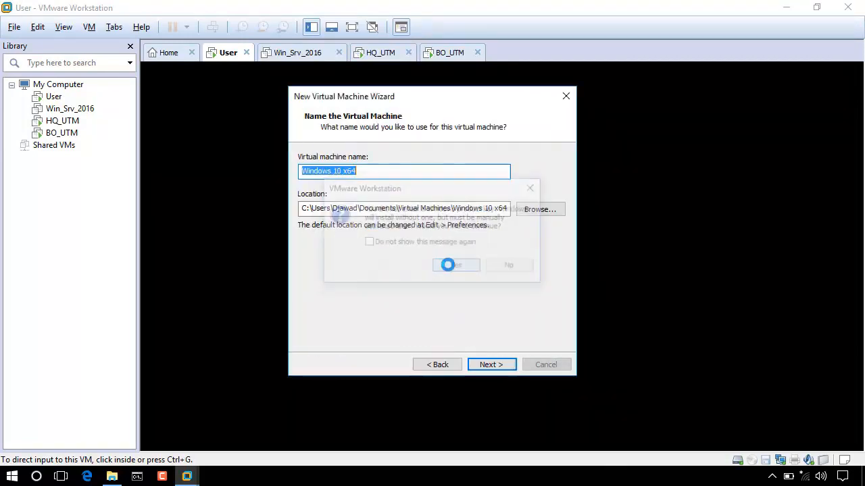
type("Remote_User")
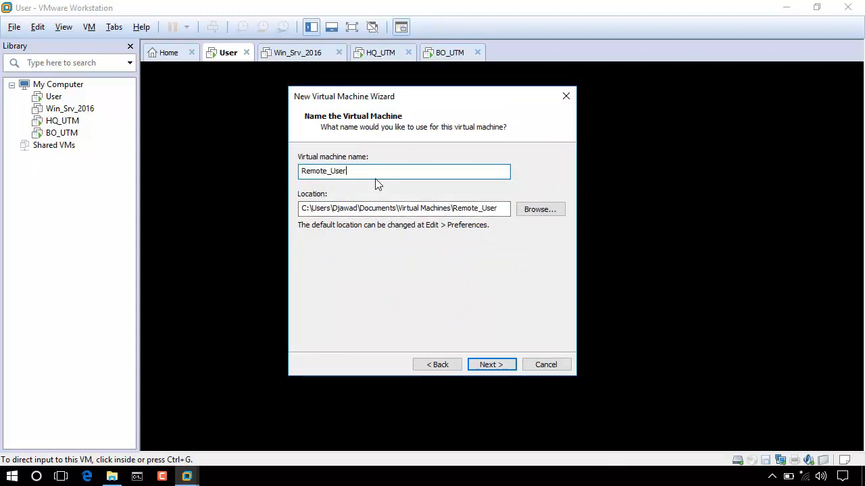
left_click(490, 364)
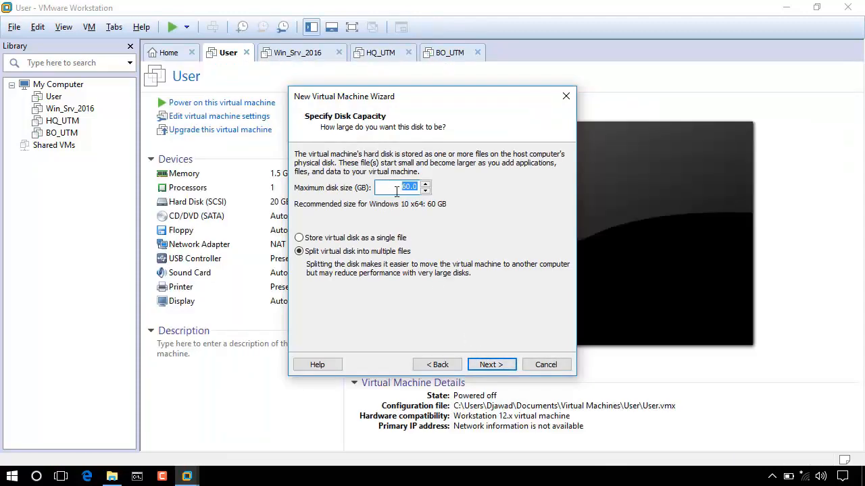
Set the maximum disk size to 20 GB and store the virtual disk as a single file
left_click(404, 188)
left_click(381, 238)
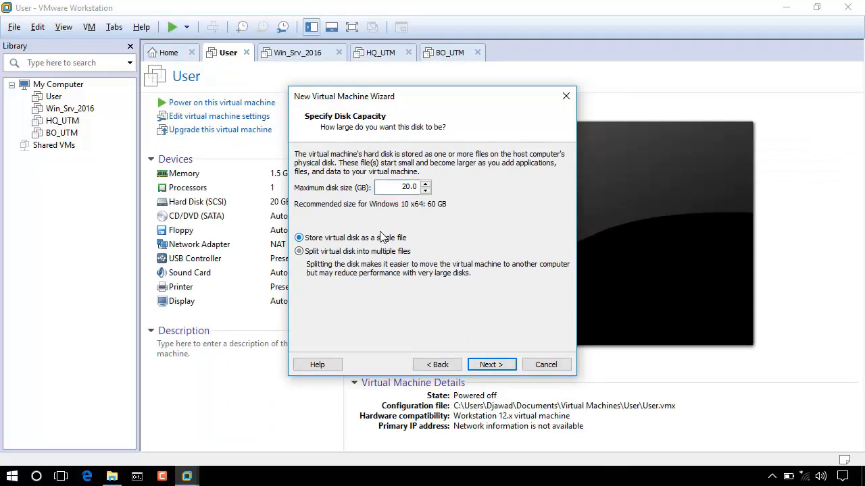
left_click(495, 370)
Set the new machine's memory to 1552 MB and create Remote_User without powering it on
left_click(367, 287)
left_click_drag(491, 212, 491, 217)
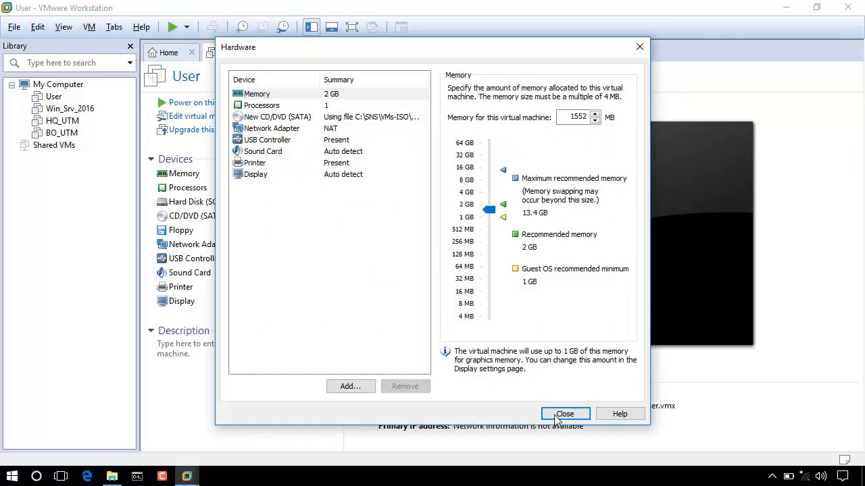
left_click(564, 413)
left_click(492, 364)
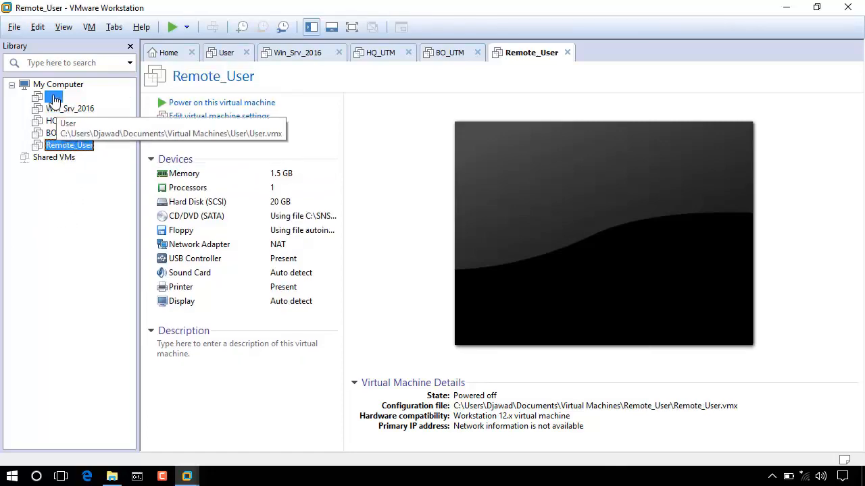
left_click(53, 96)
right_click(216, 54)
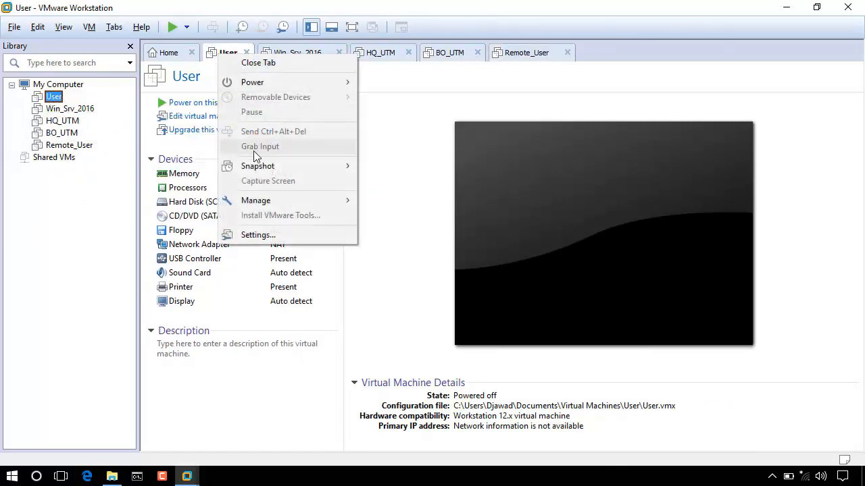
left_click(263, 235)
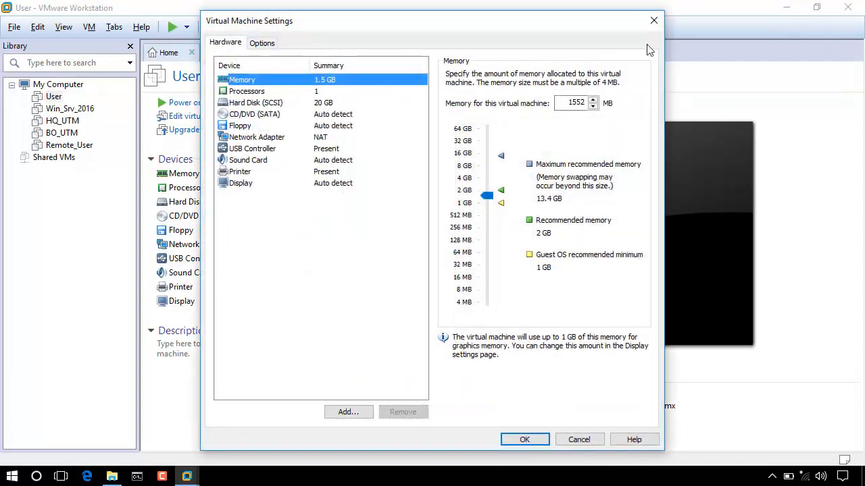
left_click(653, 21)
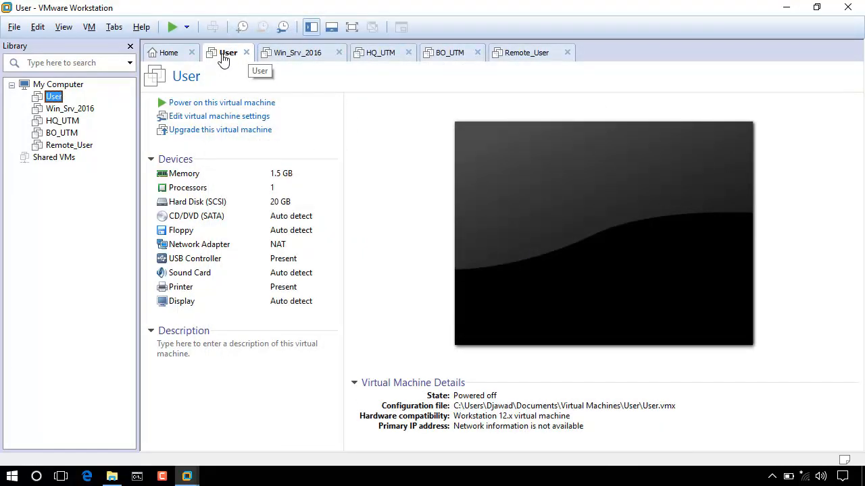
Connect the User machine's network adapter to the custom virtual network VMnet0 (Host-only)
right_click(224, 55)
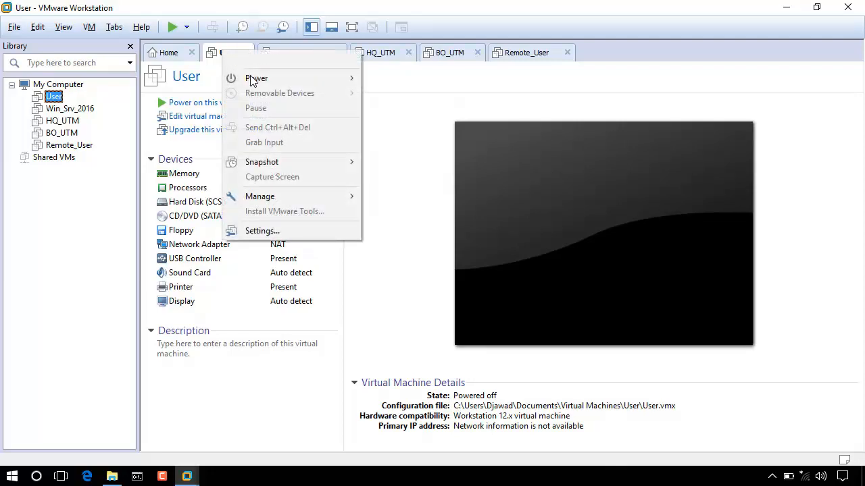
left_click(270, 228)
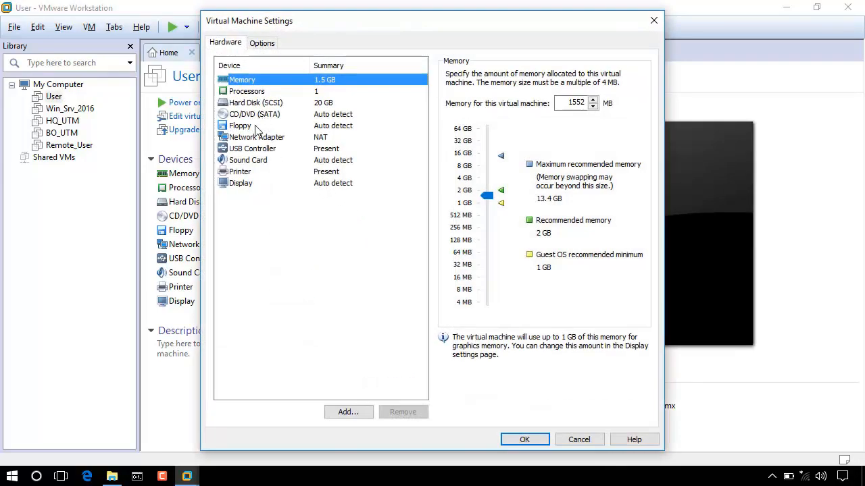
left_click(253, 138)
left_click(451, 186)
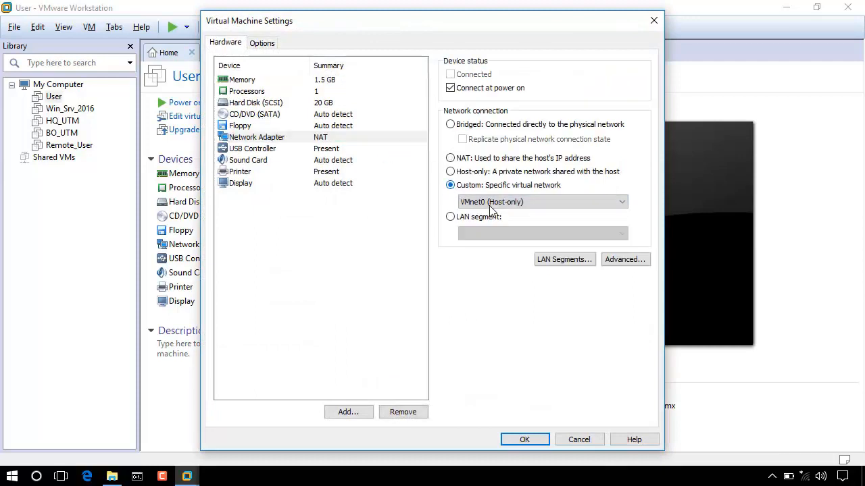
left_click(466, 202)
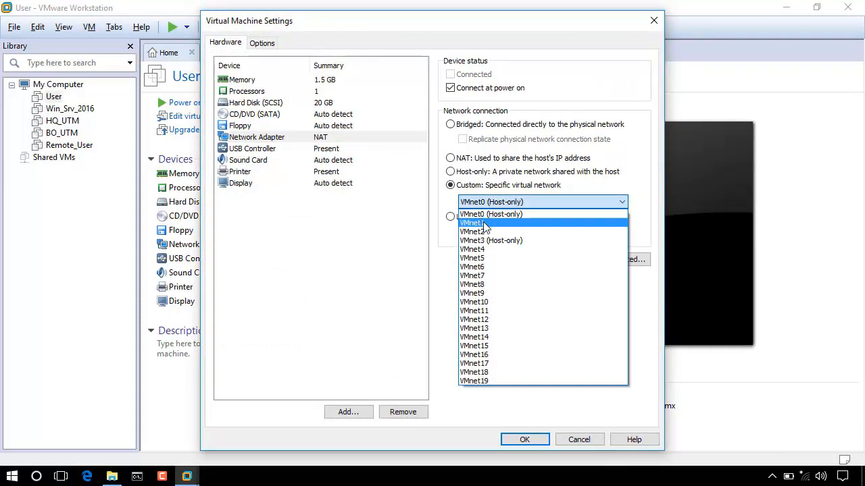
left_click(505, 216)
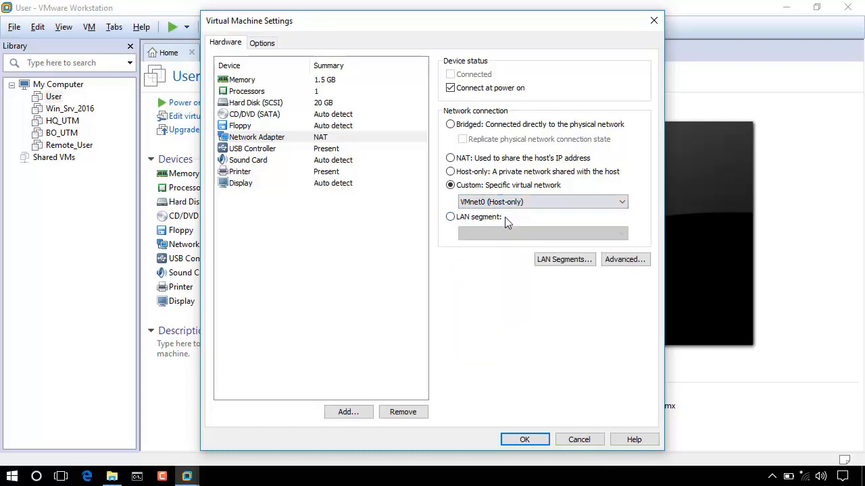
left_click(524, 440)
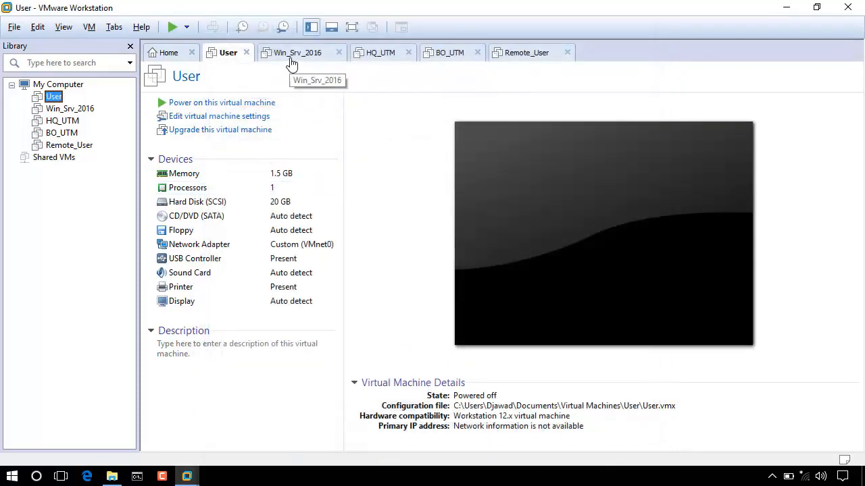
Connect the Win_Srv_2016 machine's network adapter to the custom virtual network VMnet0 (Host-only)
left_click(290, 63)
right_click(291, 60)
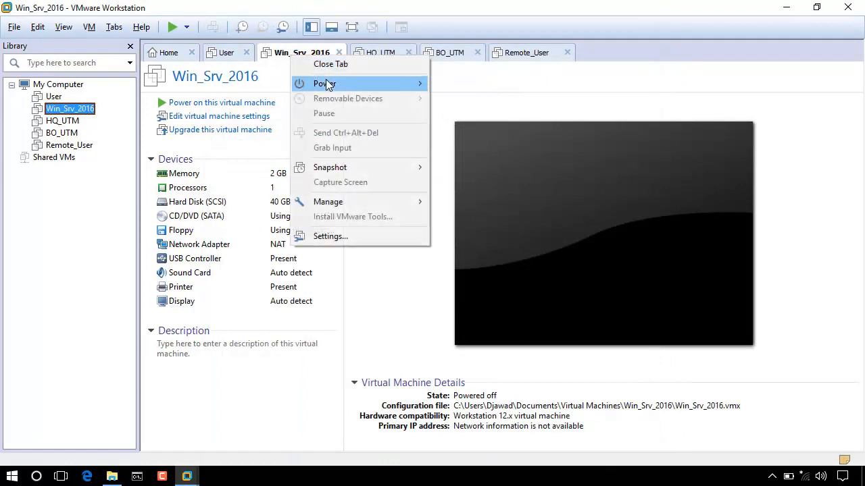
left_click(332, 238)
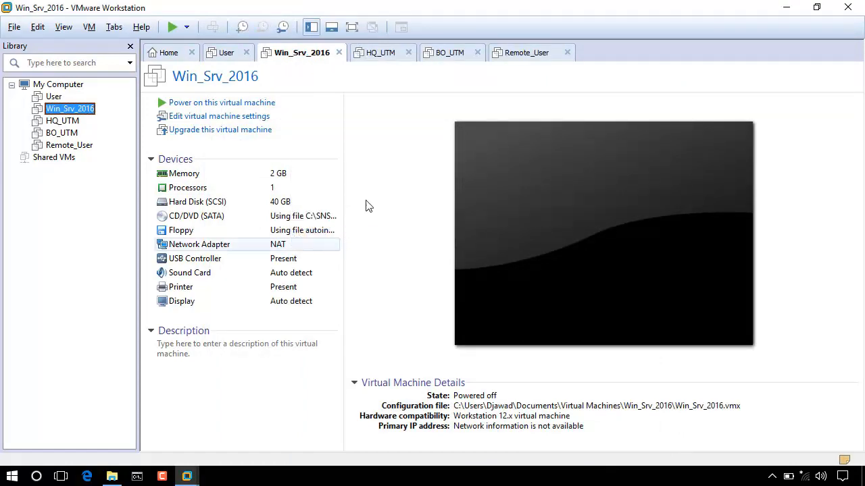
left_click(253, 139)
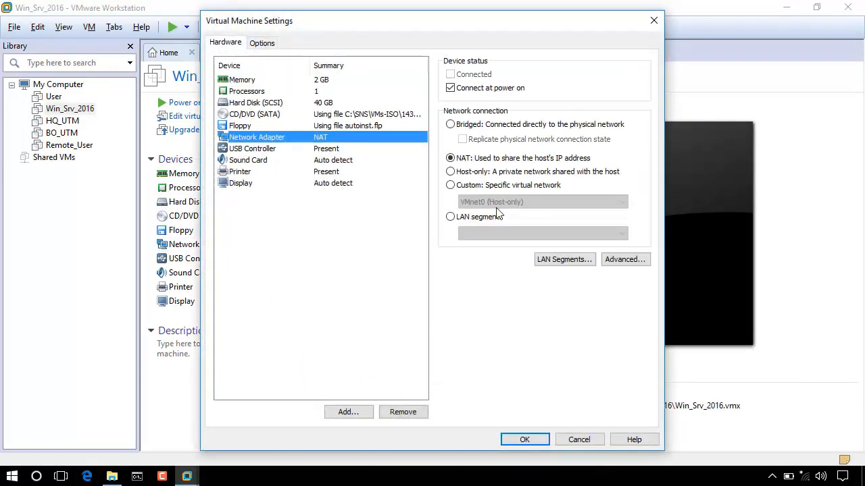
left_click(466, 186)
left_click(500, 201)
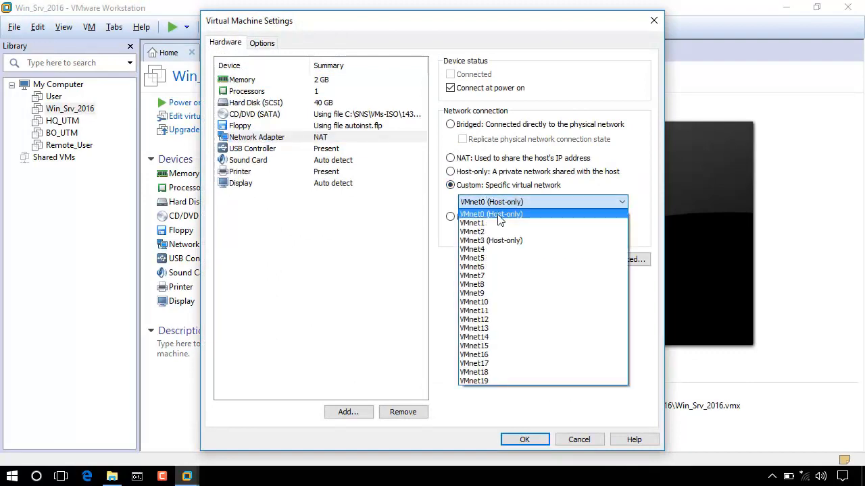
left_click(500, 214)
left_click(523, 439)
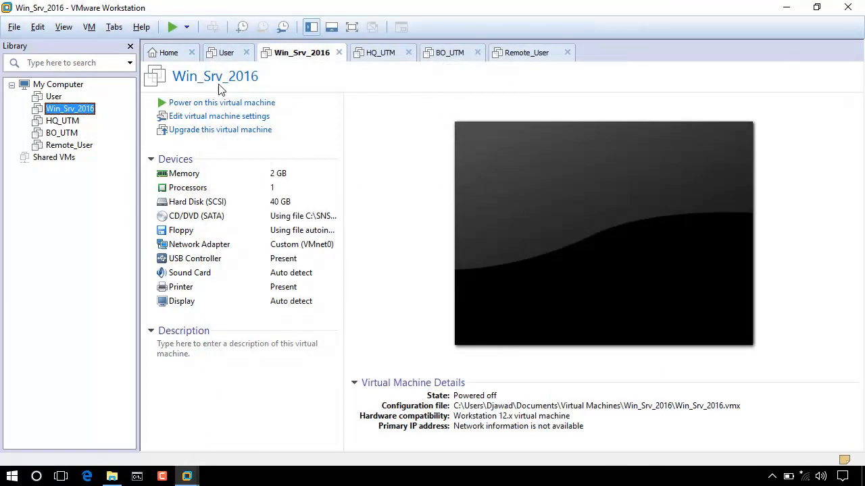
Compare the network adapter assignments in the device summaries of User and Win_Srv_2016
left_click(224, 56)
left_click(270, 62)
left_click(217, 56)
left_click(286, 59)
left_click(220, 60)
left_click(276, 61)
left_click(227, 60)
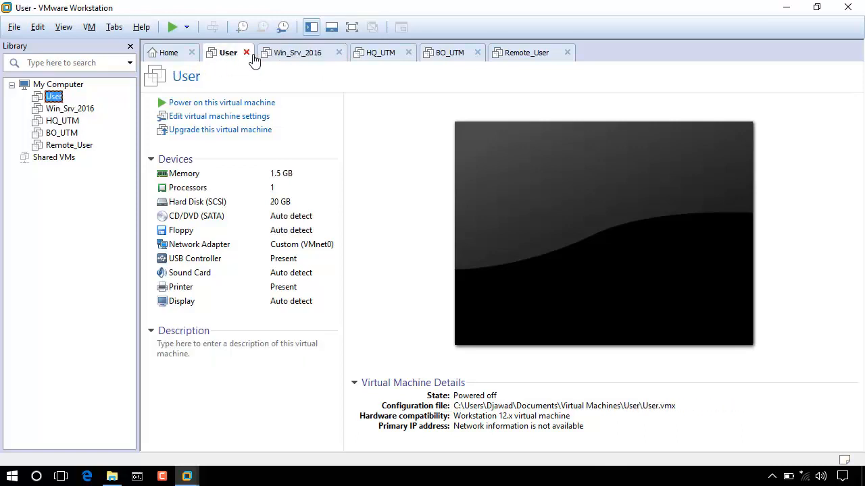
left_click(288, 61)
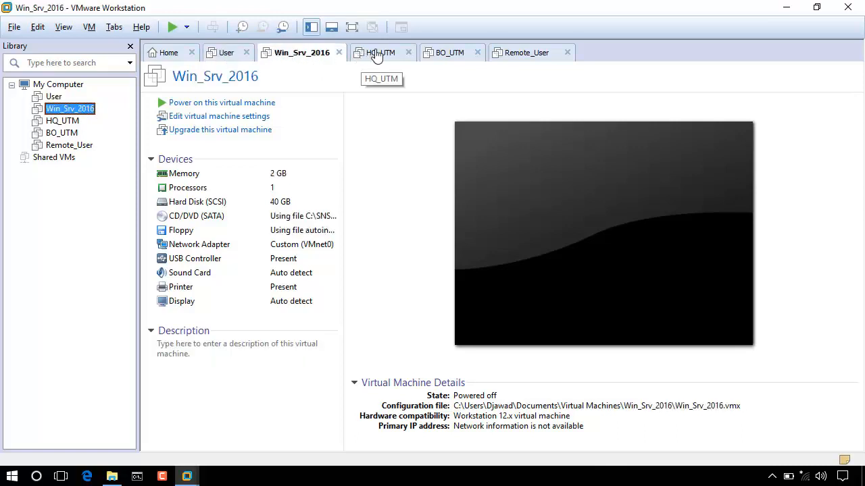
Check the virtual network assignments of both network adapters in the HQ_UTM machine's settings
left_click(376, 59)
right_click(374, 61)
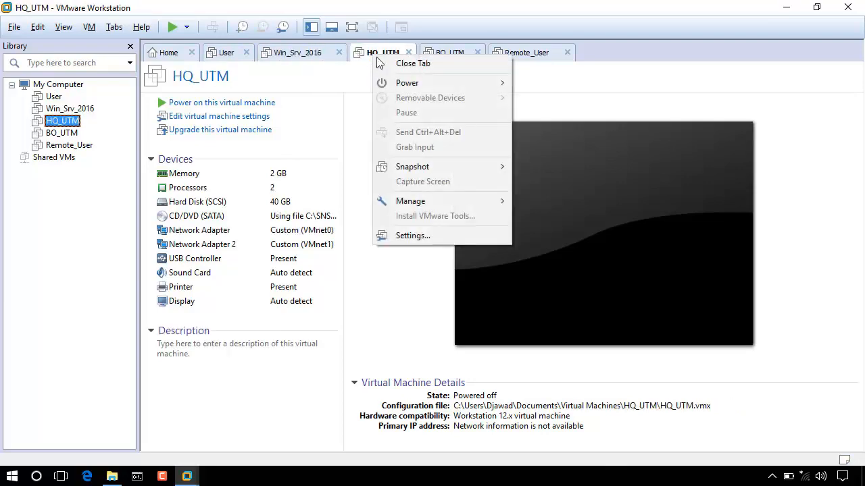
left_click(410, 235)
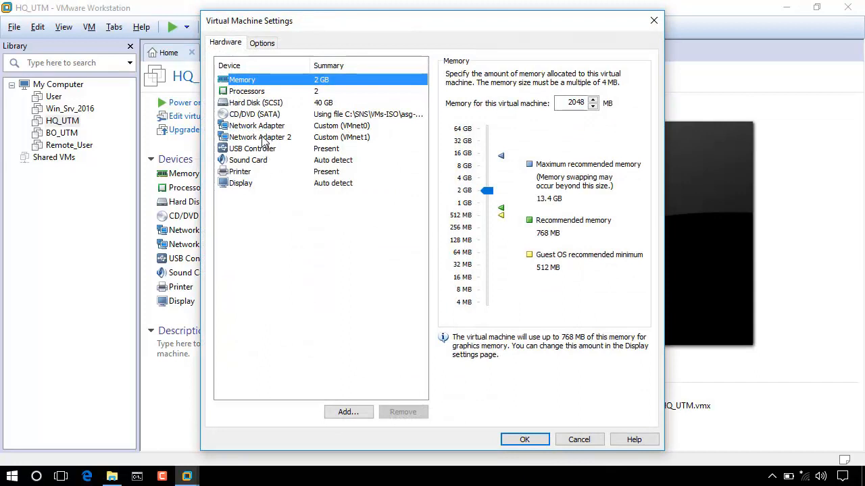
left_click(263, 126)
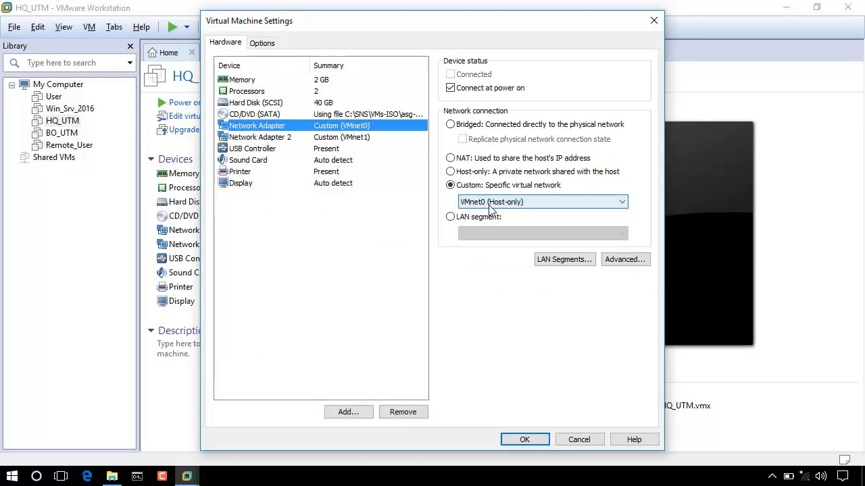
left_click(351, 139)
left_click(348, 126)
left_click(381, 140)
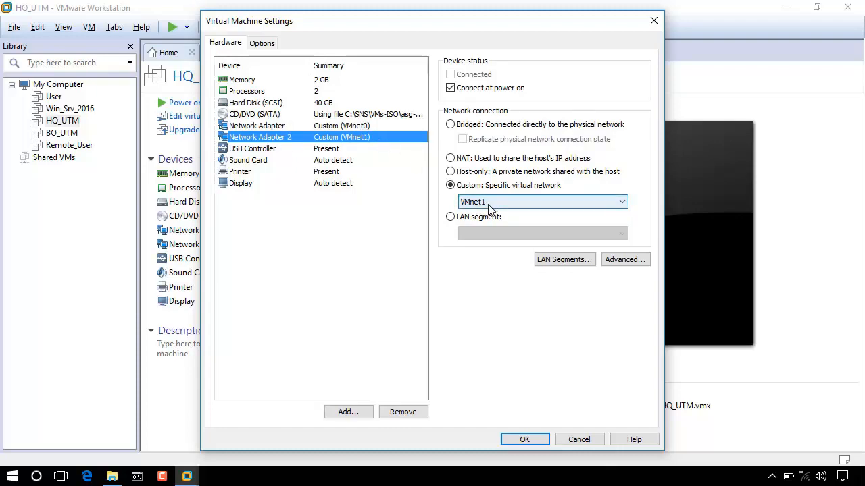
left_click(524, 440)
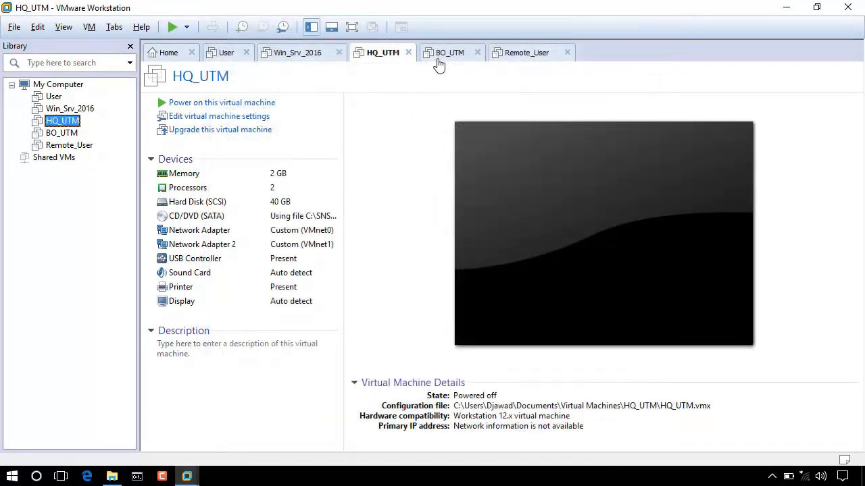
Check the virtual network assignments of both network adapters in the BO_UTM machine's settings
left_click(441, 59)
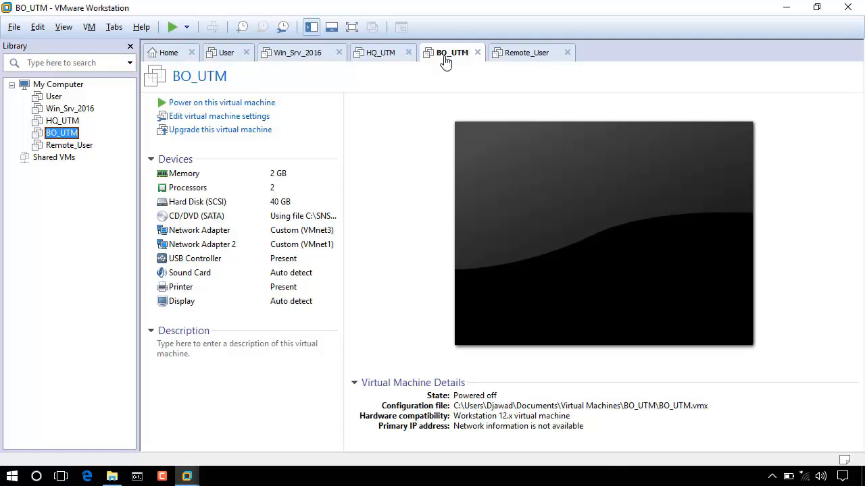
right_click(445, 59)
left_click(480, 237)
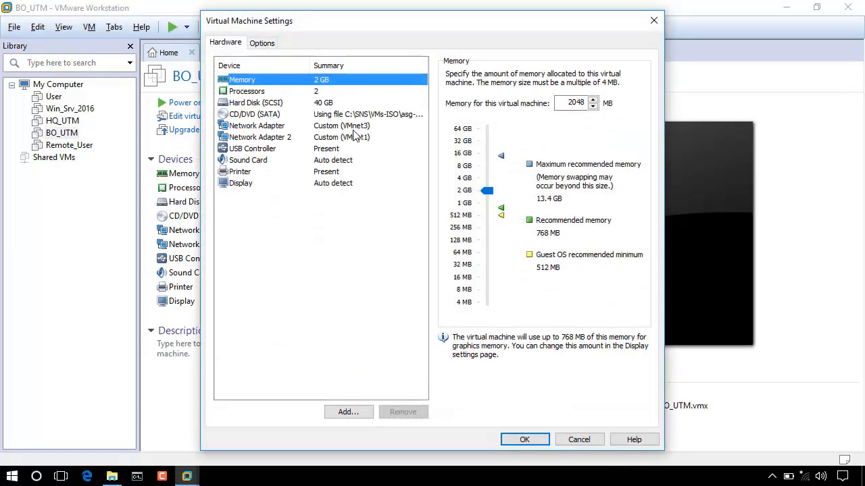
left_click(356, 126)
left_click(358, 137)
left_click(378, 126)
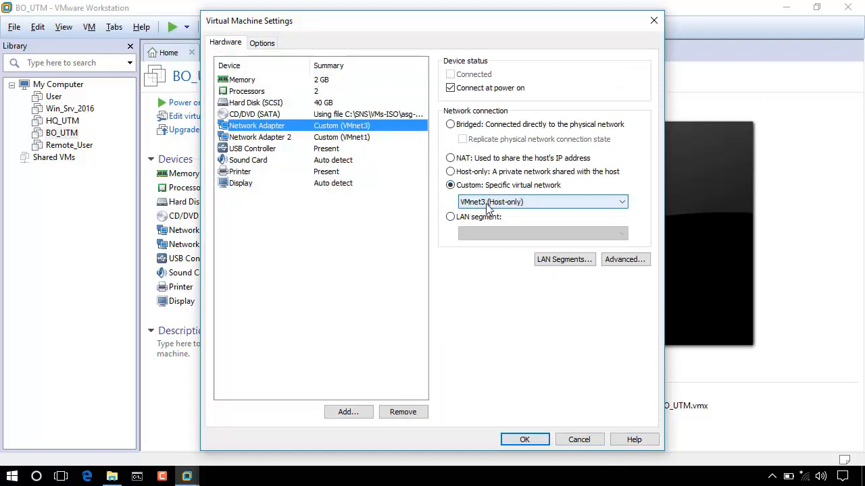
left_click(362, 138)
left_click(538, 436)
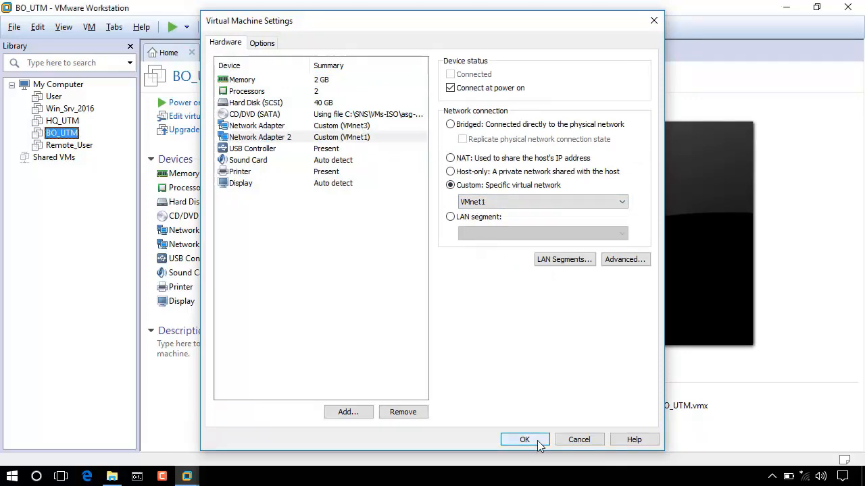
Connect the Remote_User machine's network adapter to the custom virtual network VMnet3 (Host-only)
left_click(527, 52)
right_click(518, 52)
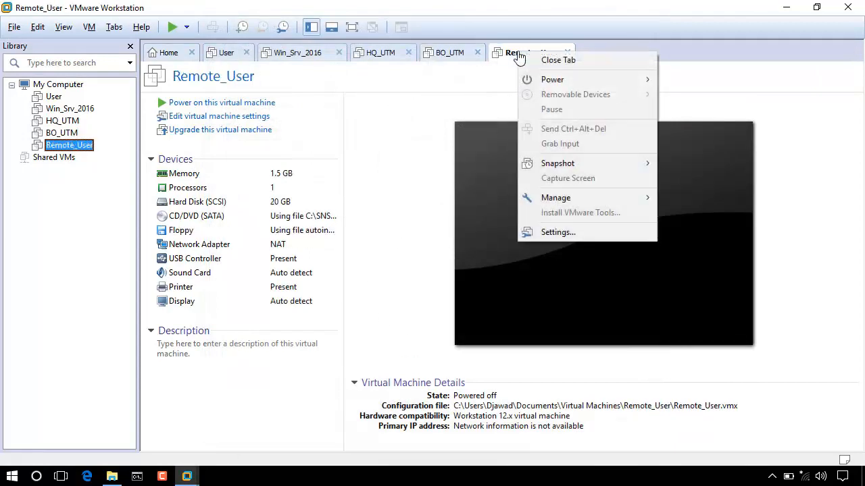
left_click(553, 233)
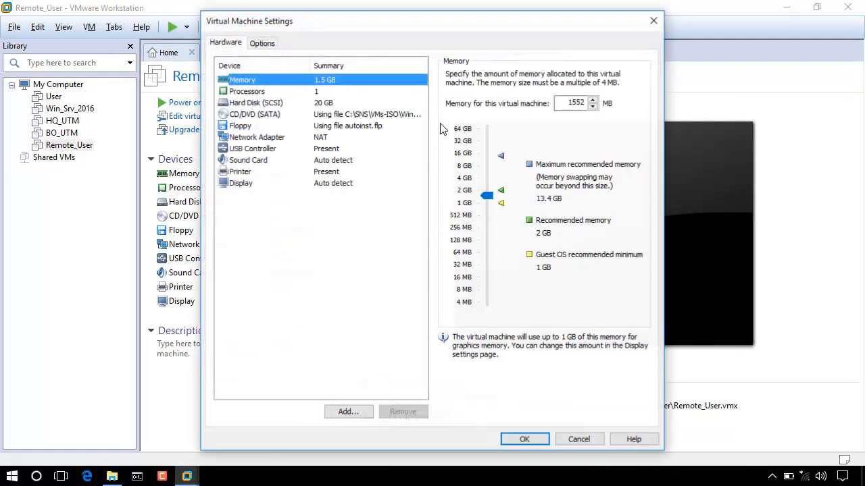
left_click(332, 140)
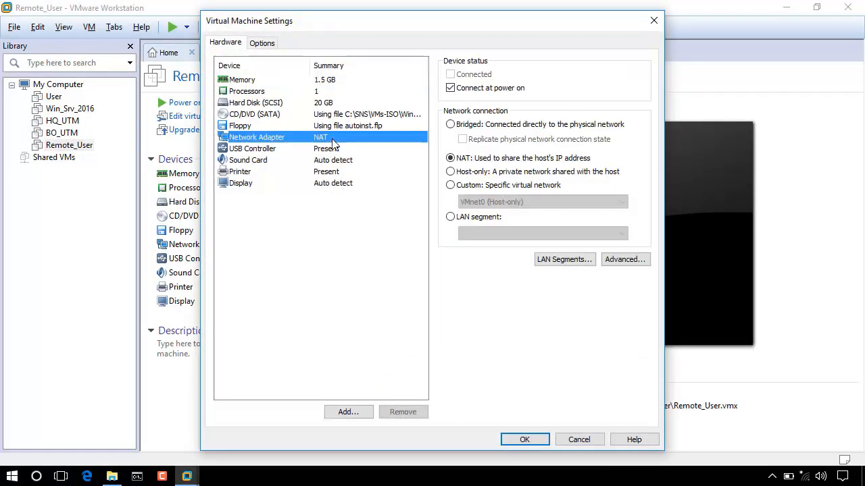
left_click(450, 185)
left_click(495, 201)
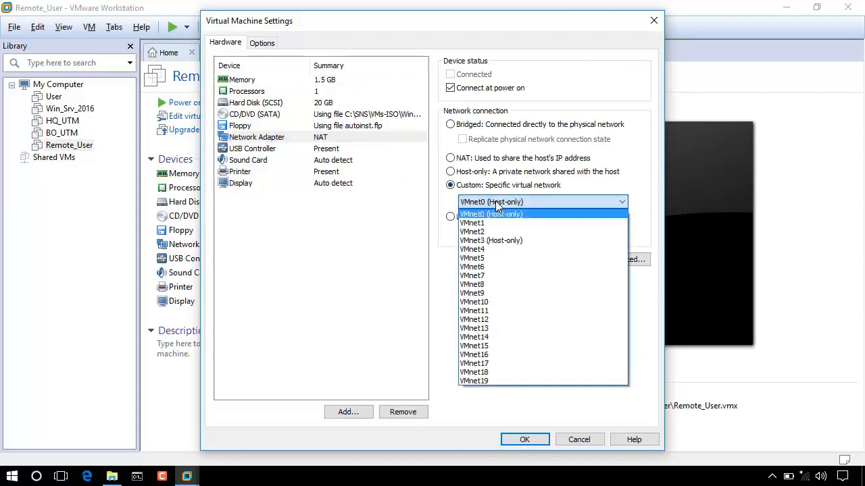
left_click(531, 242)
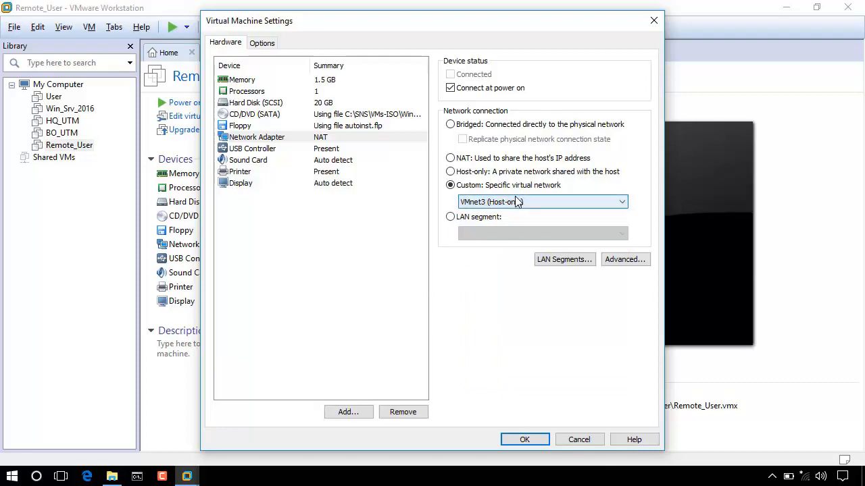
left_click(512, 440)
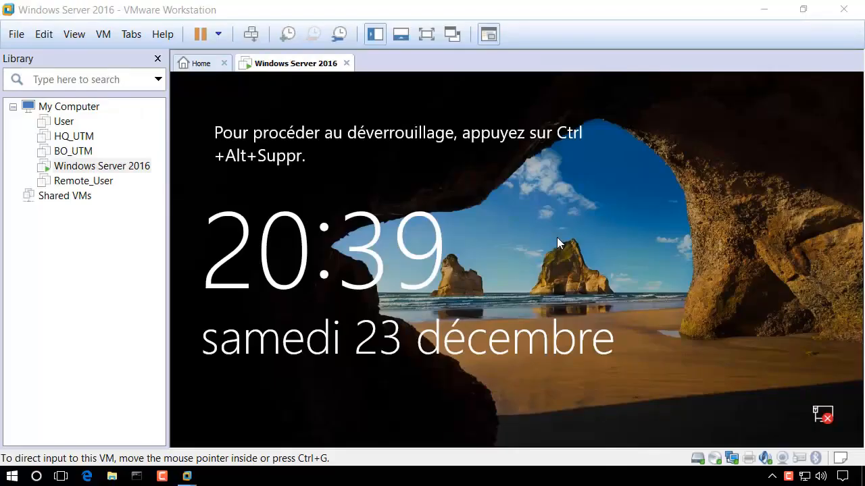
Sign in to the Windows Server 2016 machine as Administrateur with the account password and open Server Manager (Gestionnaire de serveur)
left_click(558, 239)
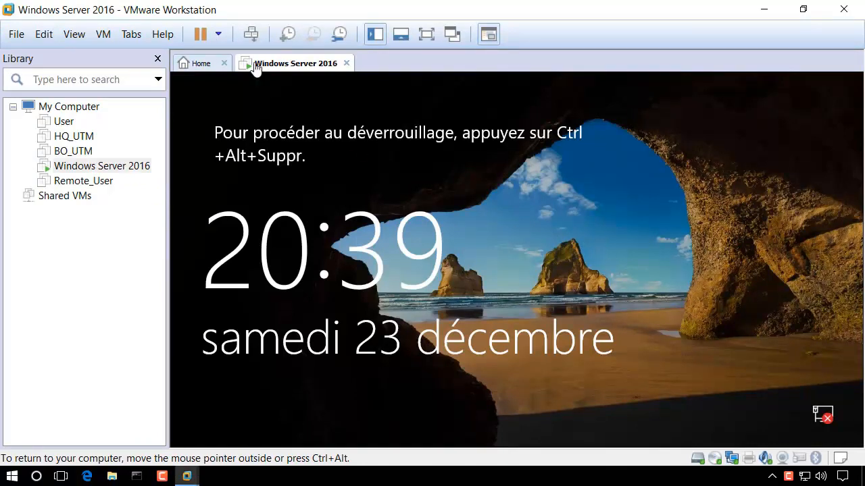
left_click(250, 39)
left_click(509, 332)
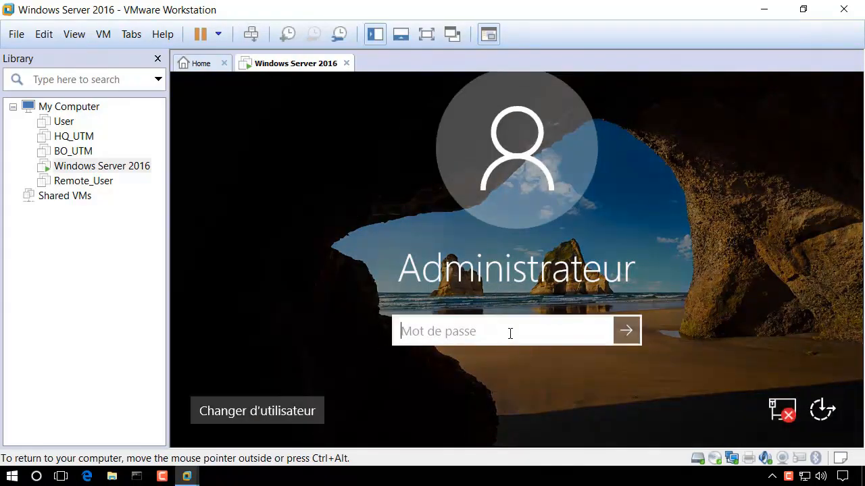
type("P••••••")
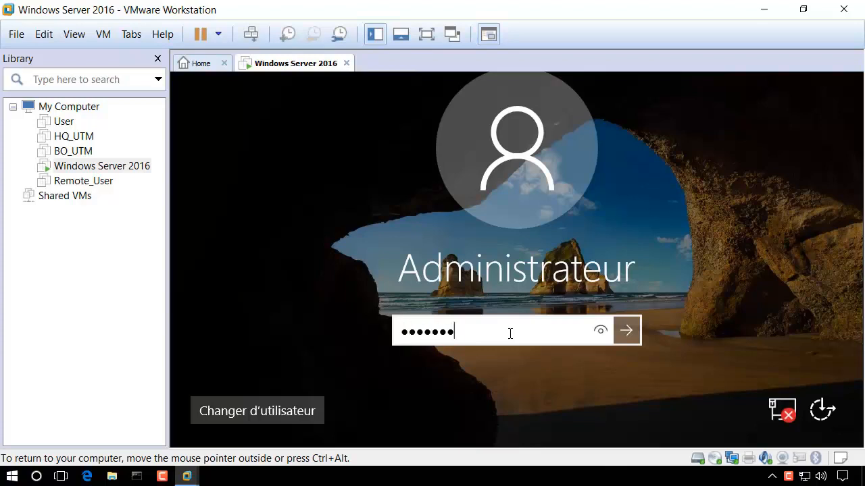
key("Return")
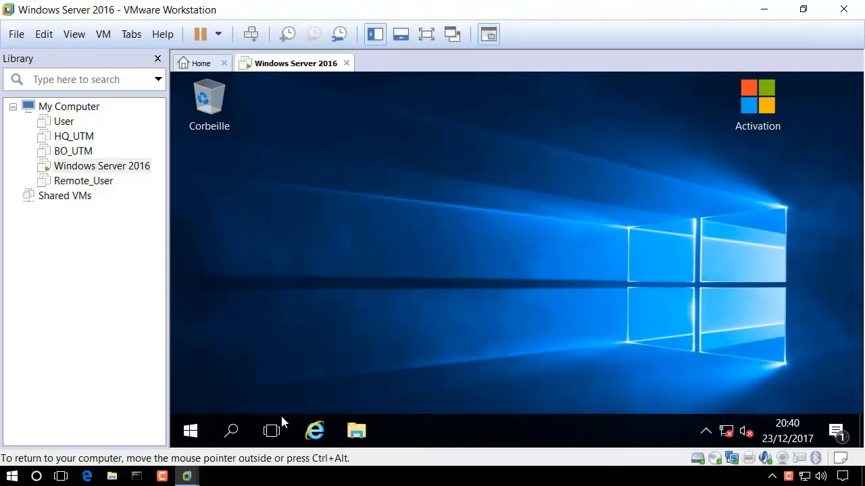
left_click(191, 431)
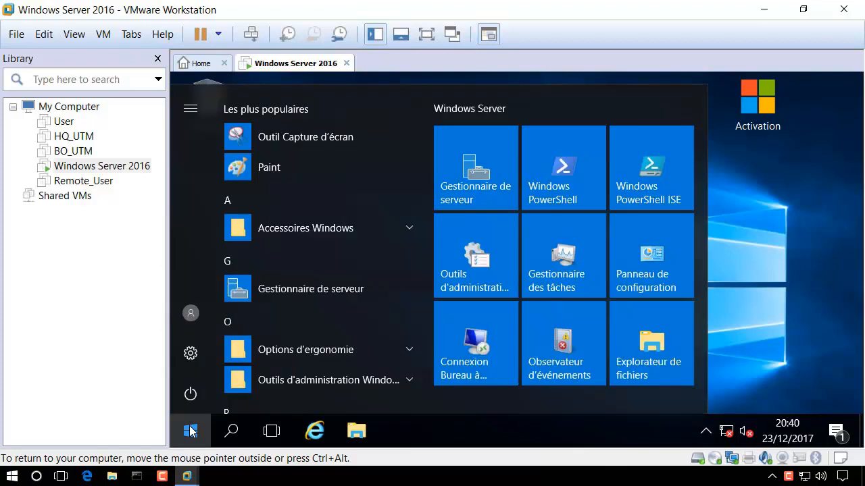
left_click(502, 173)
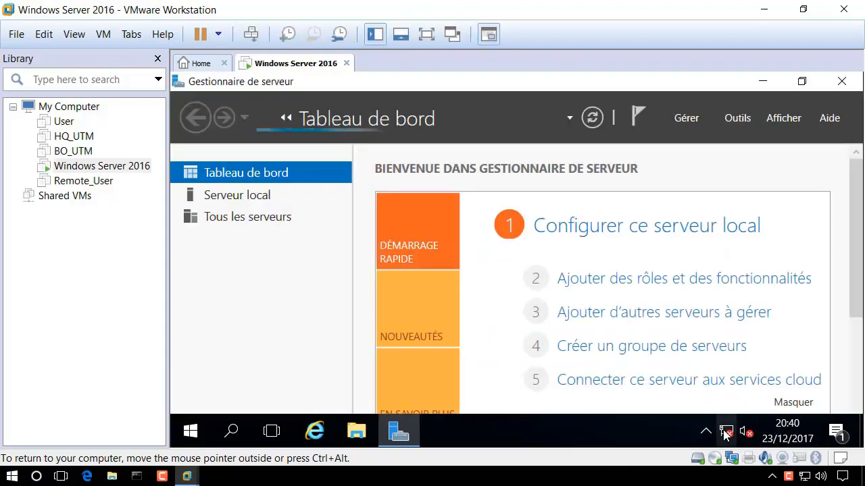
Open the Internet Protocol version 4 (TCP/IPv4) properties of the server's Ethernet0 connection
right_click(725, 430)
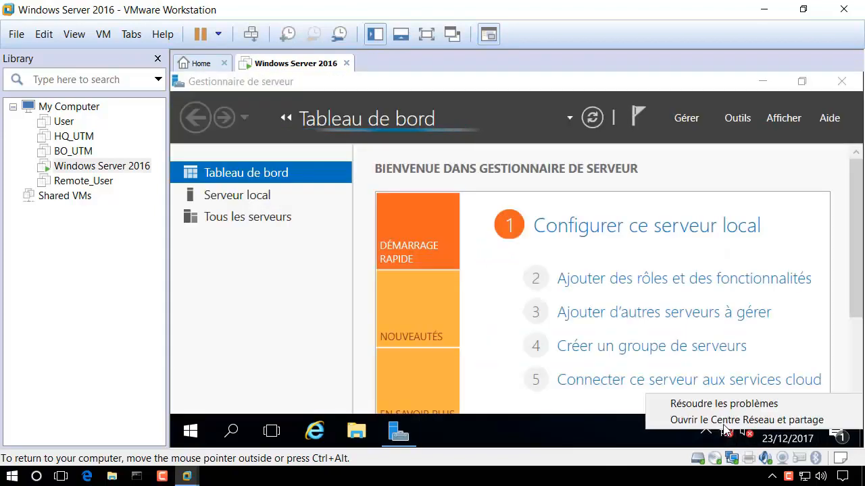
left_click(724, 420)
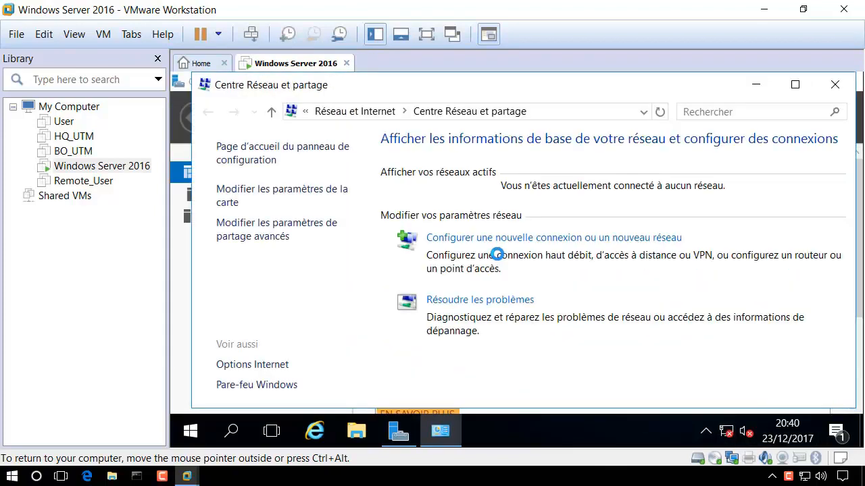
left_click(337, 205)
left_click(323, 186)
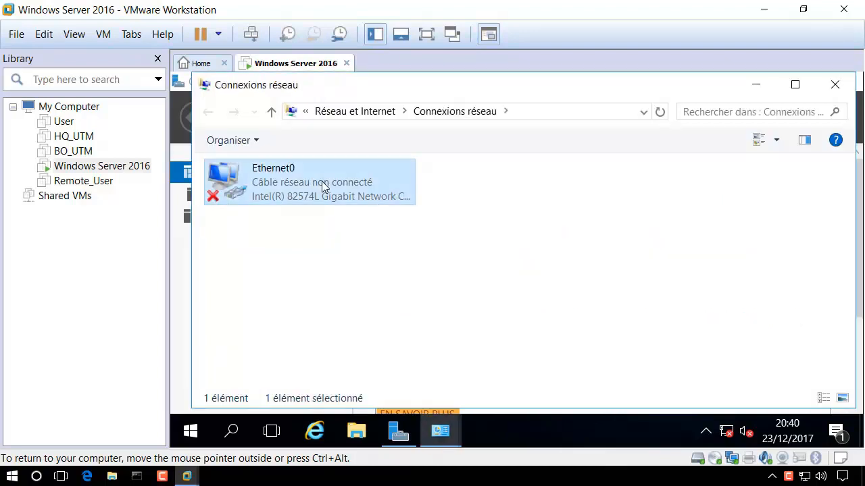
right_click(323, 185)
left_click(369, 346)
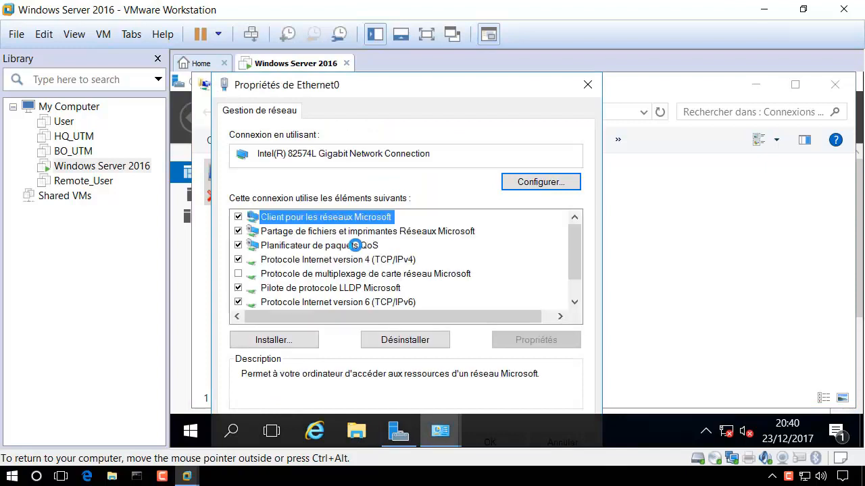
double_click(350, 260)
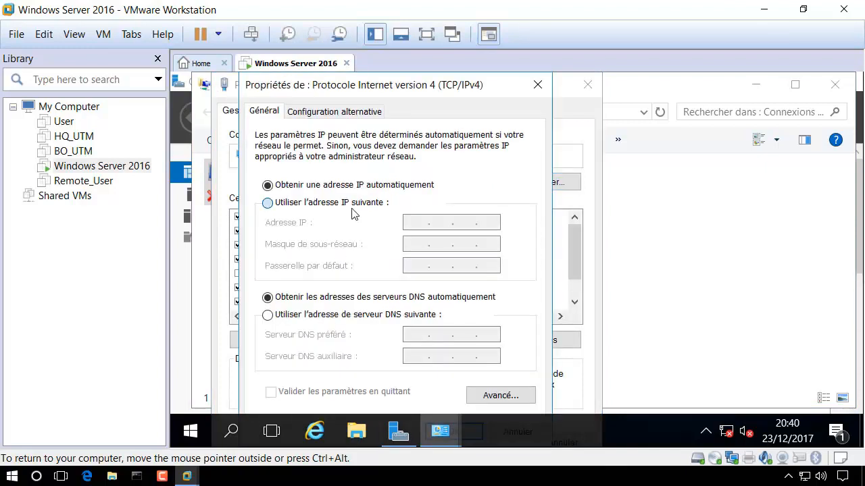
Give Ethernet0 the static IP address 10.10.10.5 with subnet mask 255.255.255.0 and default gateway 10.10.10.1
left_click(318, 203)
type("10 . 10 . 10 . 5")
key("Tab")
type("255 . ")
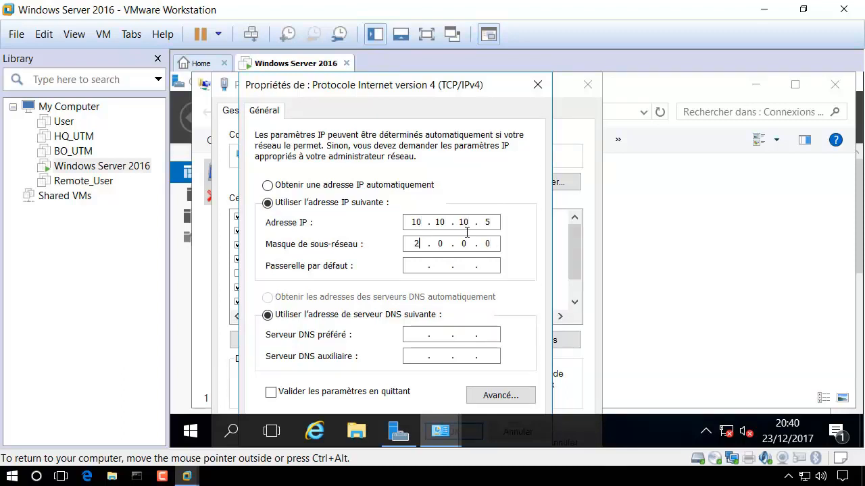
type("255 . 255")
key("Tab")
key("Tab")
key("shift+Tab")
type("10 . 10 . 10 . 1")
left_click(417, 331)
left_click(488, 265)
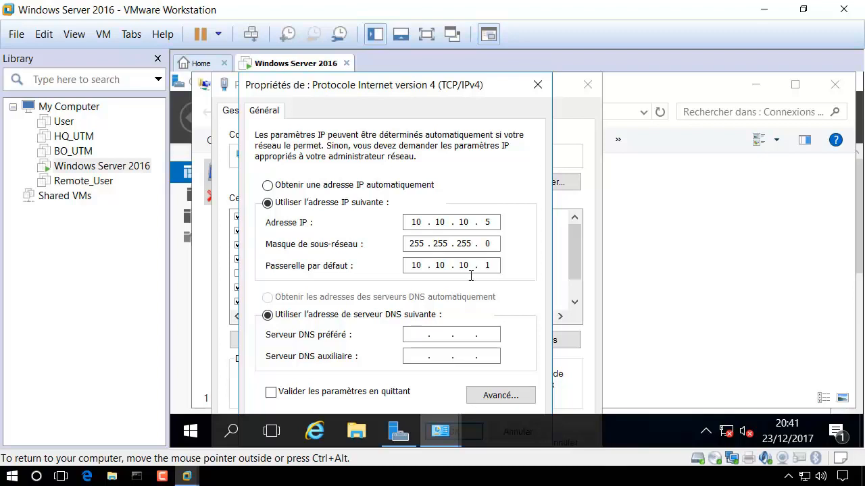
Set the preferred DNS server to 10.10.10.5, apply the IPv4 settings and close the network windows
left_click(414, 337)
type("10 . 10 . 10 . 5")
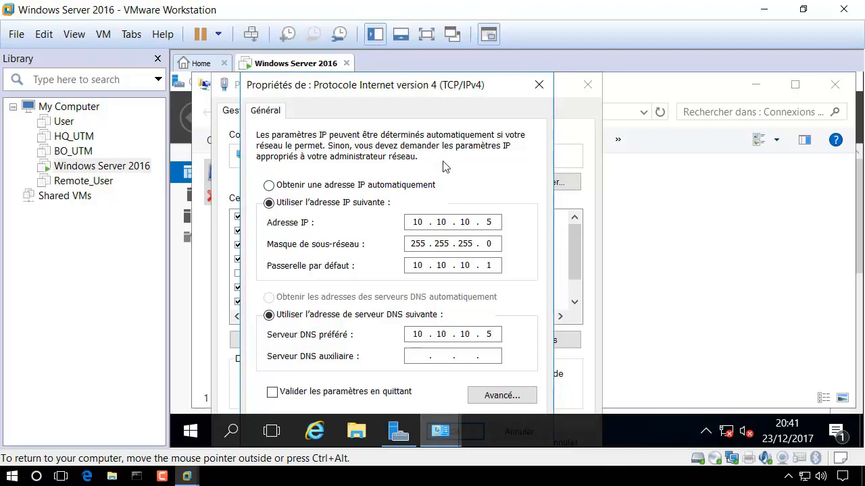
key("Return")
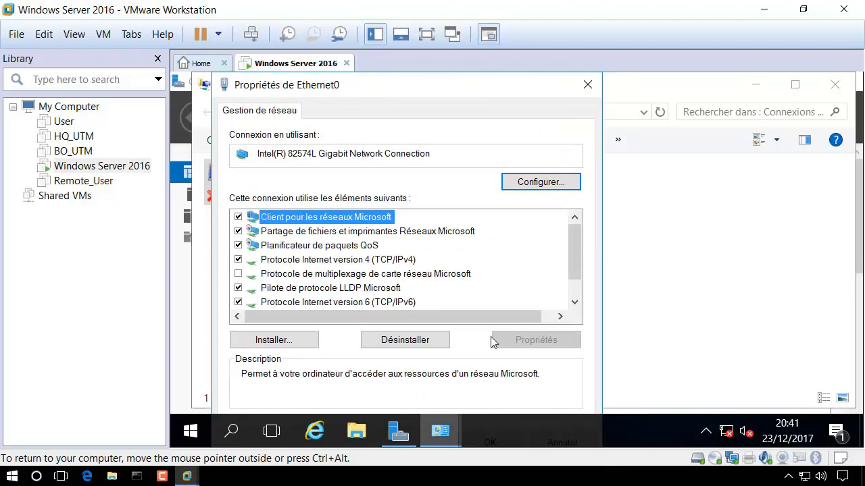
key("Return")
left_click(610, 321)
left_click(587, 84)
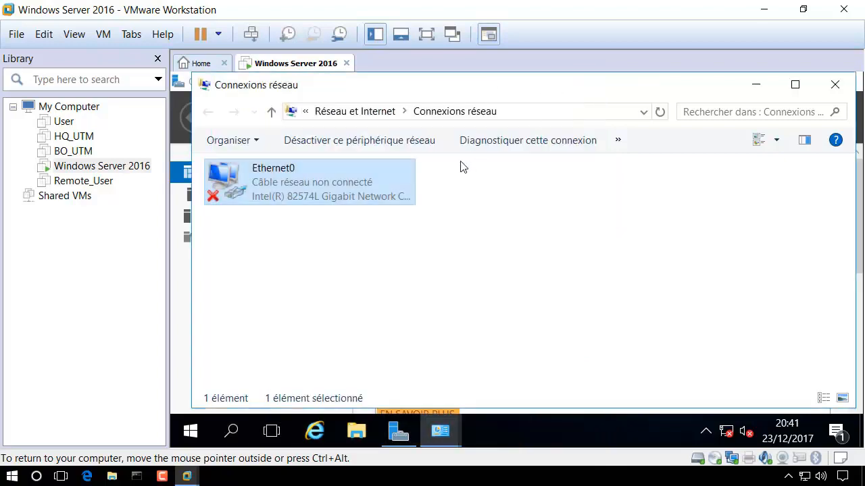
left_click(834, 84)
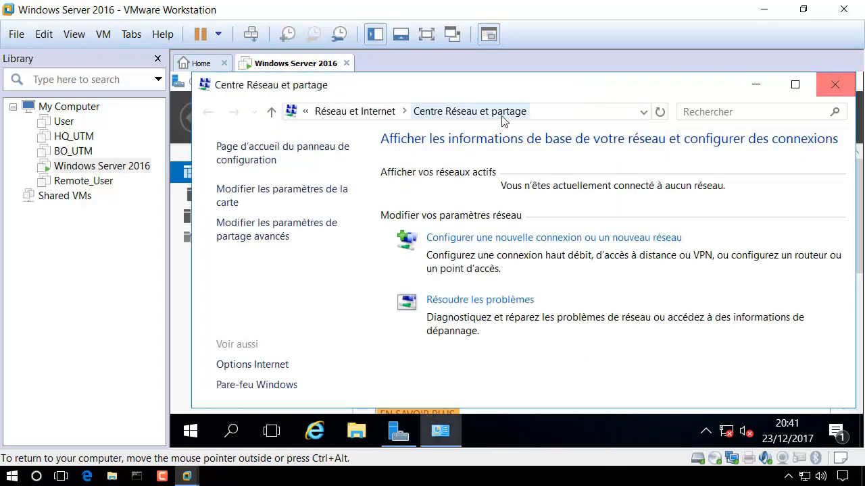
left_click(837, 91)
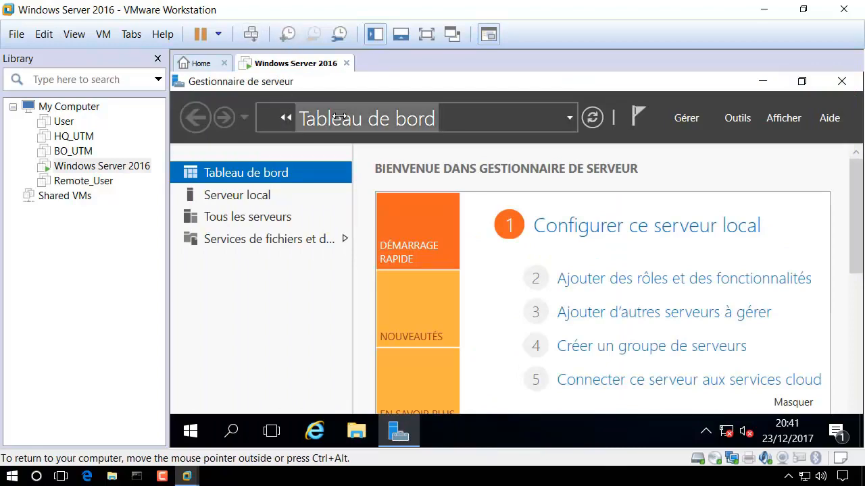
Show the Windows Server 2016 machine in full screen and open the add roles and features wizard (Ajouter des rôles et des fonctionnalités) maximized
left_click(424, 34)
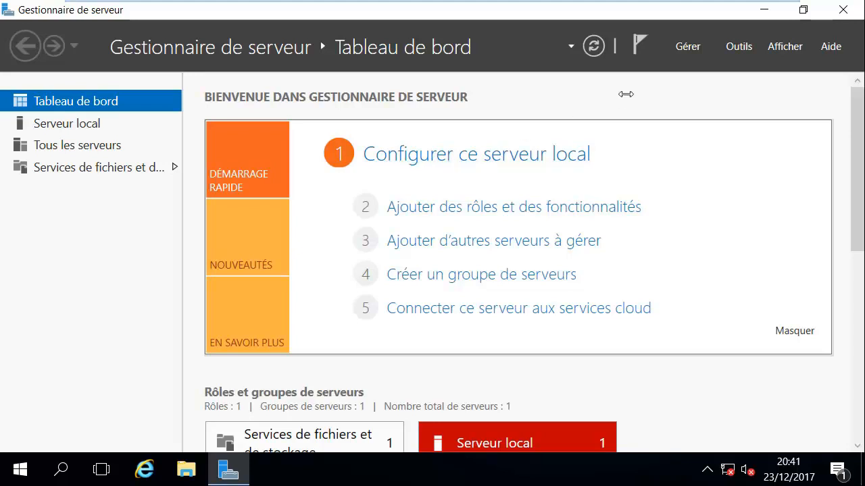
left_click(687, 45)
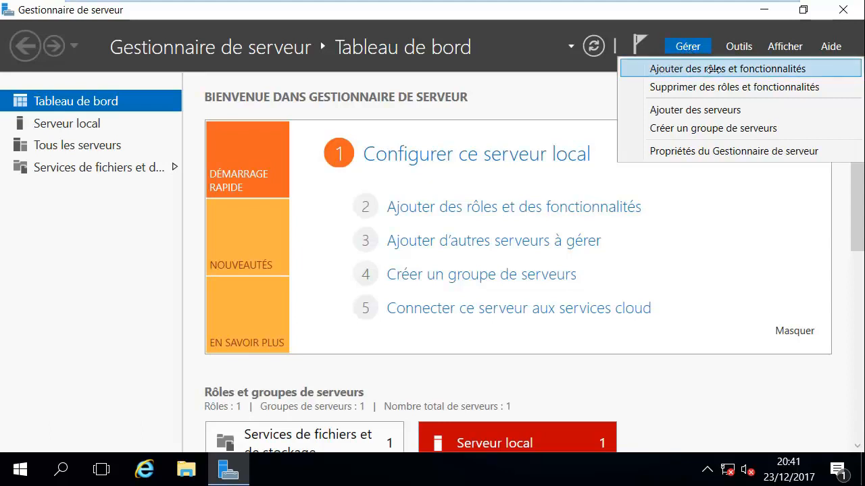
left_click(102, 267)
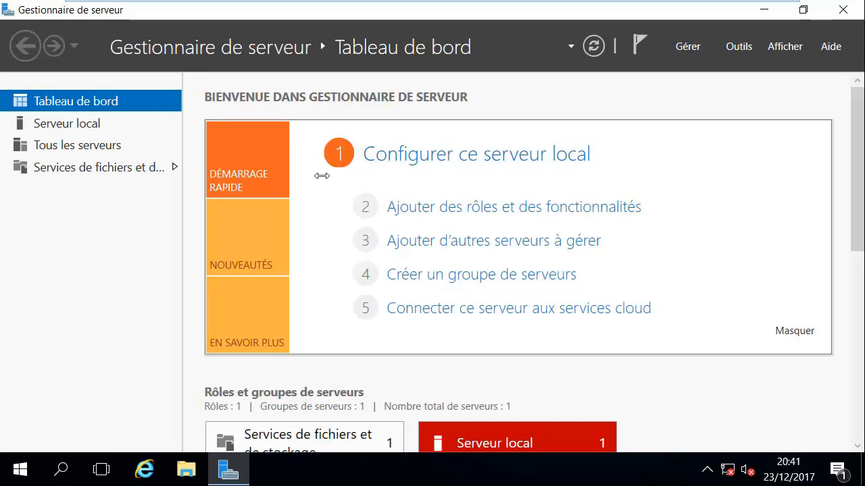
left_click(411, 207)
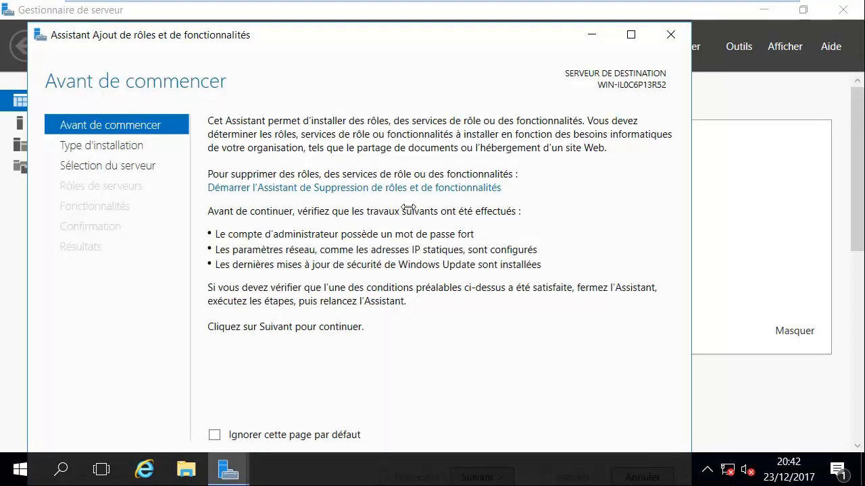
left_click(628, 33)
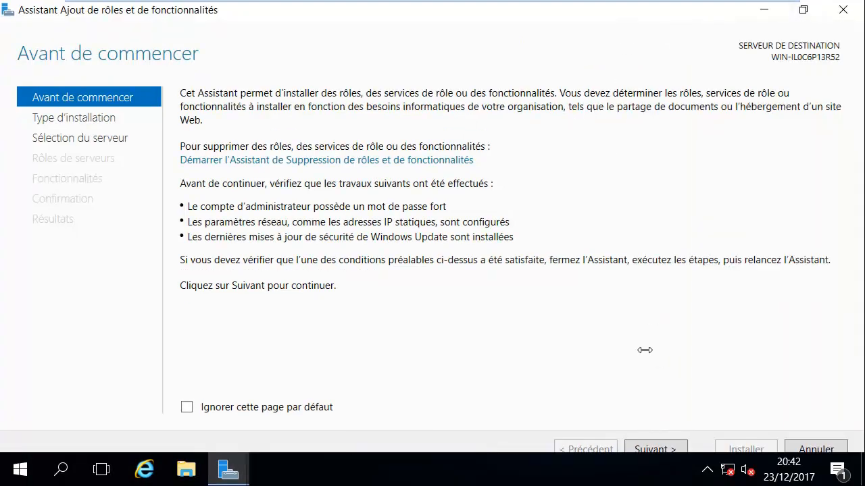
Choose a role-based or feature-based installation on server WIN-IL0C6P13R52 from the server pool and proceed to the server roles
left_click(646, 443)
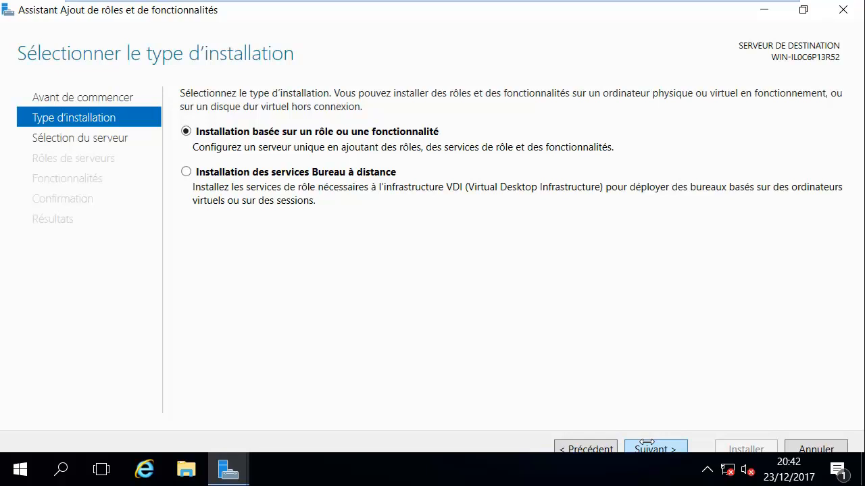
left_click(646, 443)
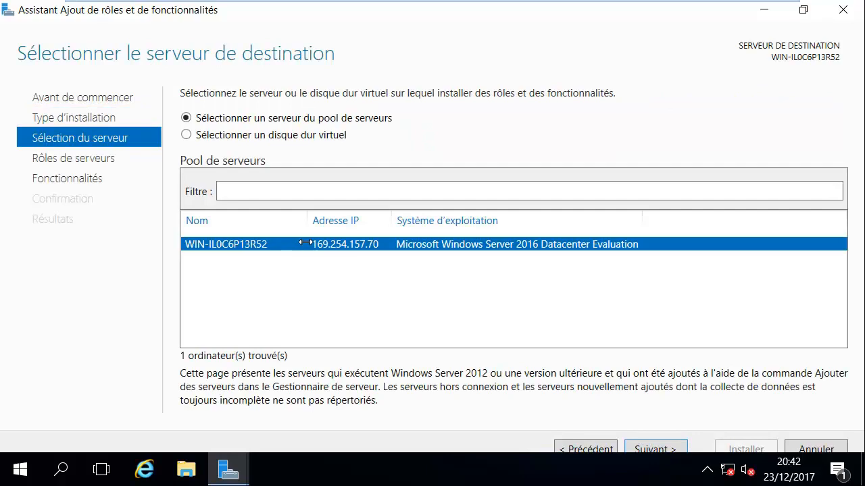
left_click(642, 449)
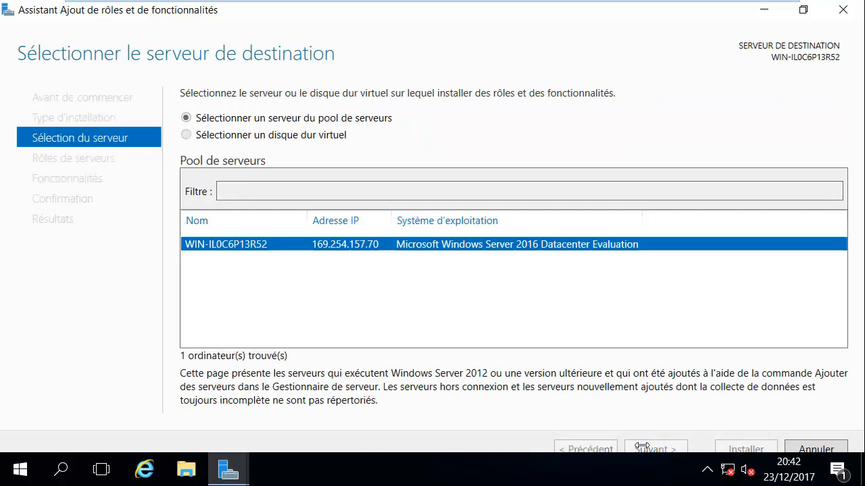
Select the Services AD DS role and add its required features, including the management tools
left_click_drag(570, 181, 558, 148)
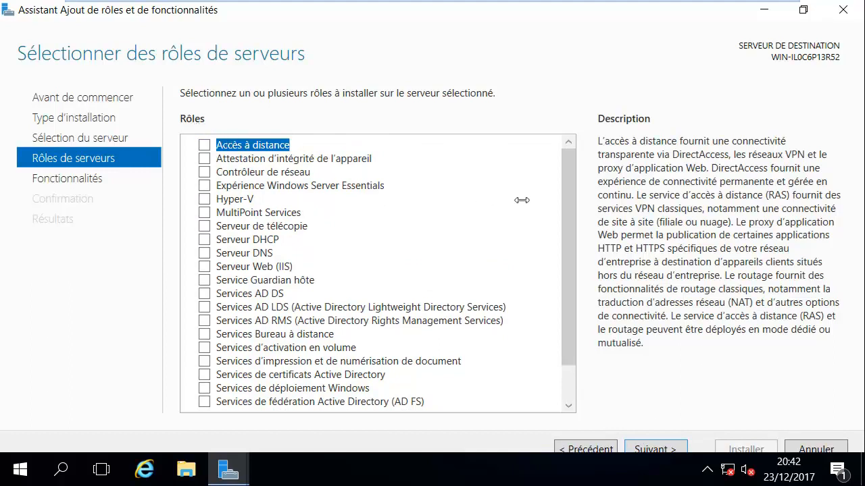
left_click_drag(567, 232, 246, 268)
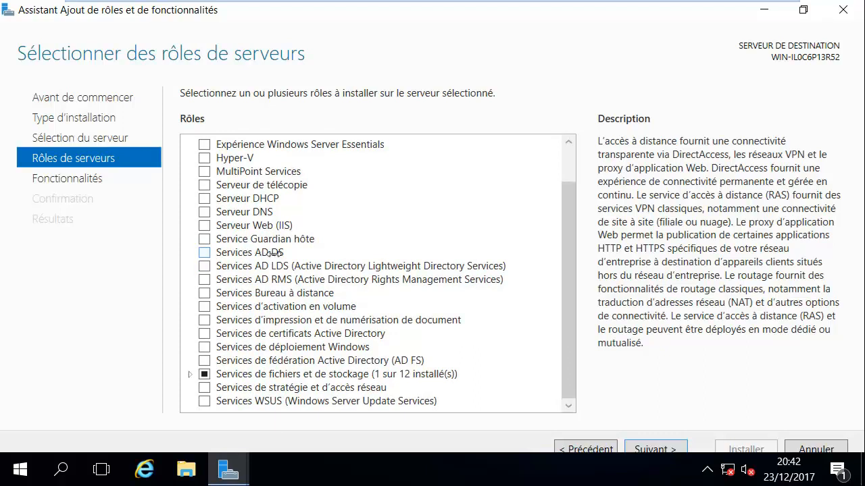
left_click(204, 252)
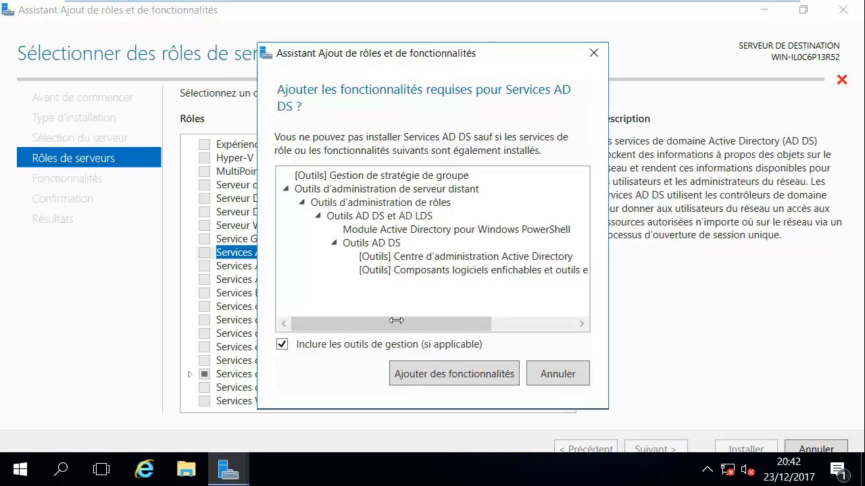
left_click_drag(438, 319, 383, 319)
left_click(418, 374)
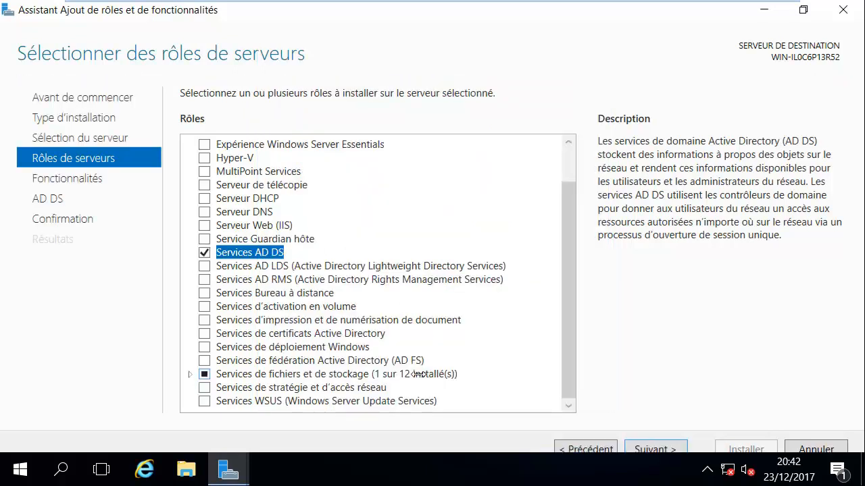
Install the AD DS role without extra features and close the wizard once the installation has finished
left_click(649, 448)
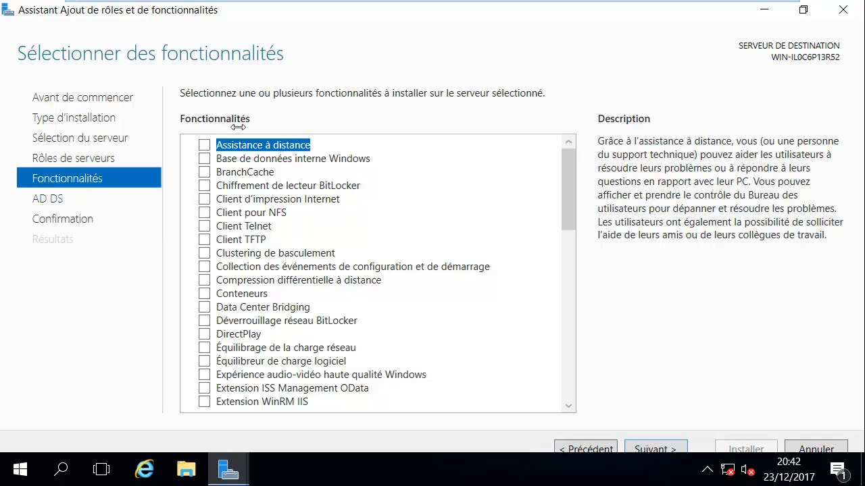
left_click(666, 448)
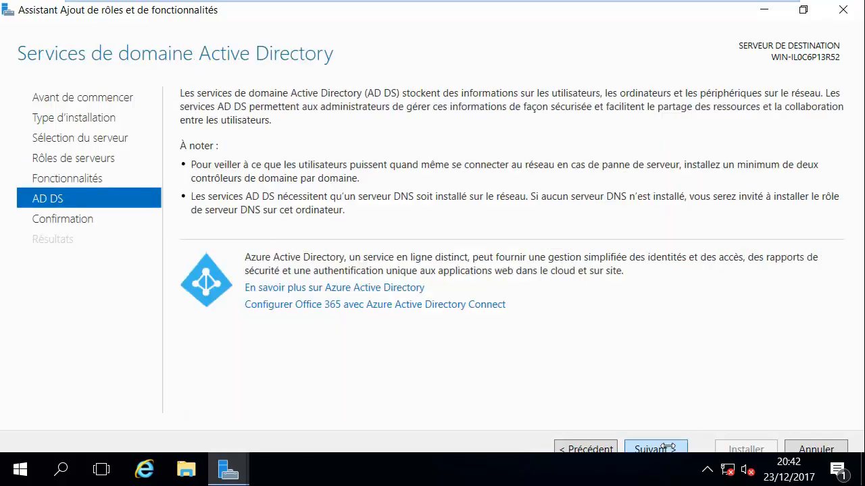
left_click(667, 448)
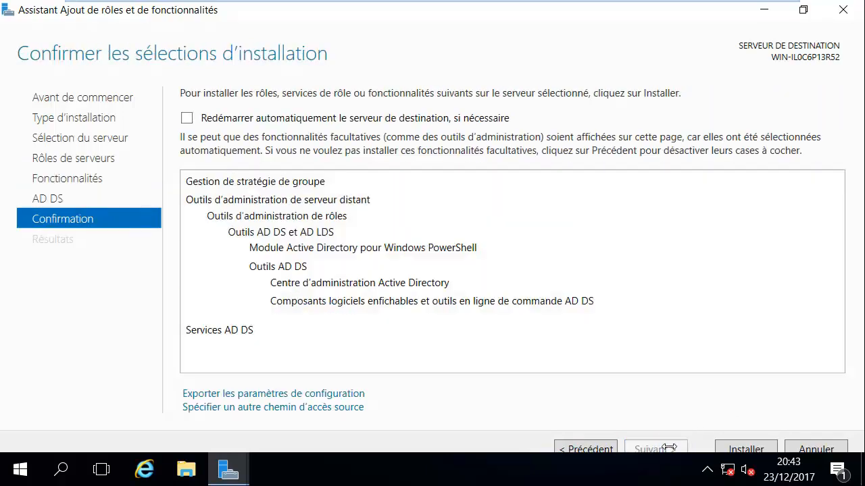
left_click(747, 447)
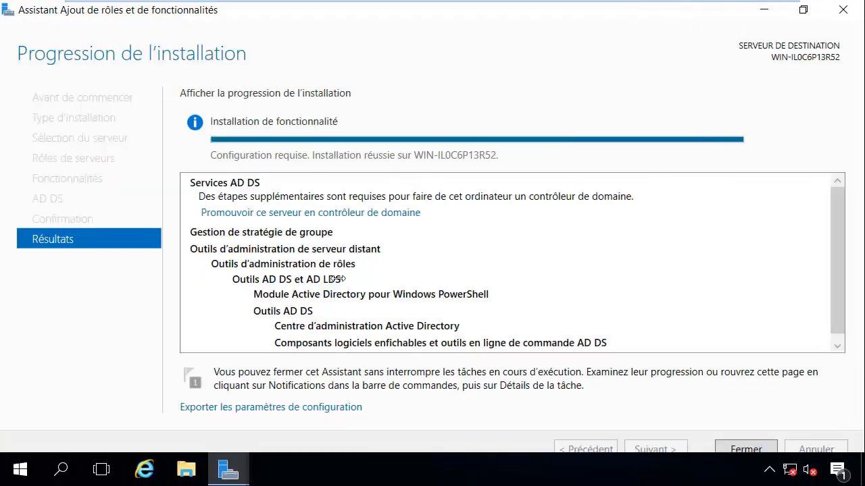
left_click(737, 447)
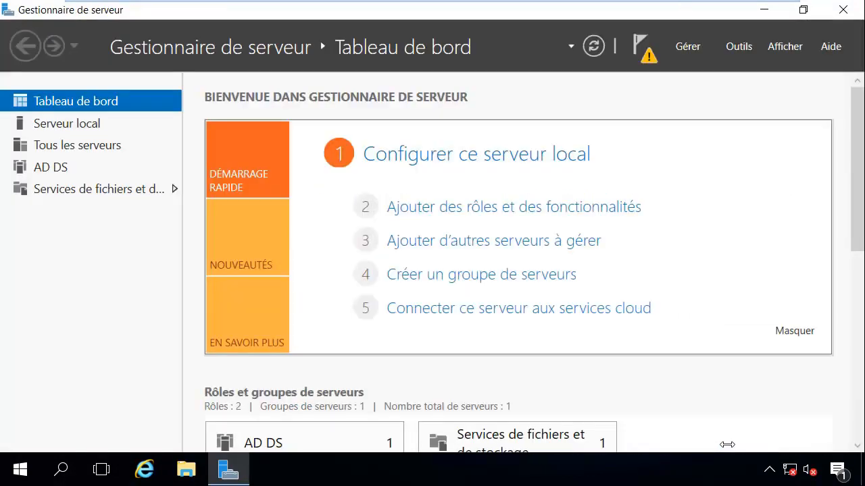
left_click(649, 57)
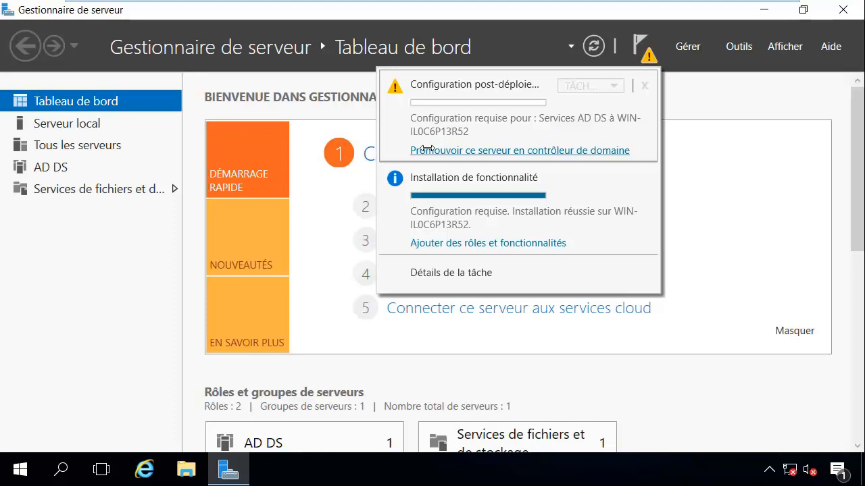
left_click(484, 153)
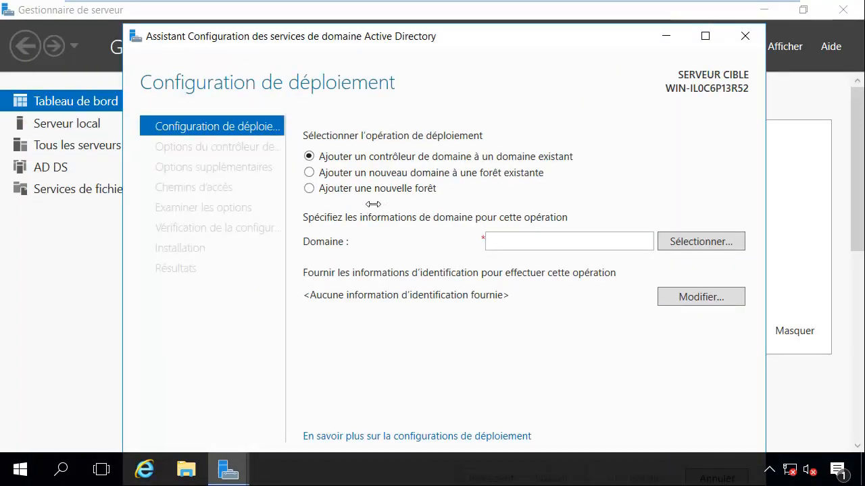
left_click_drag(595, 38, 372, 47)
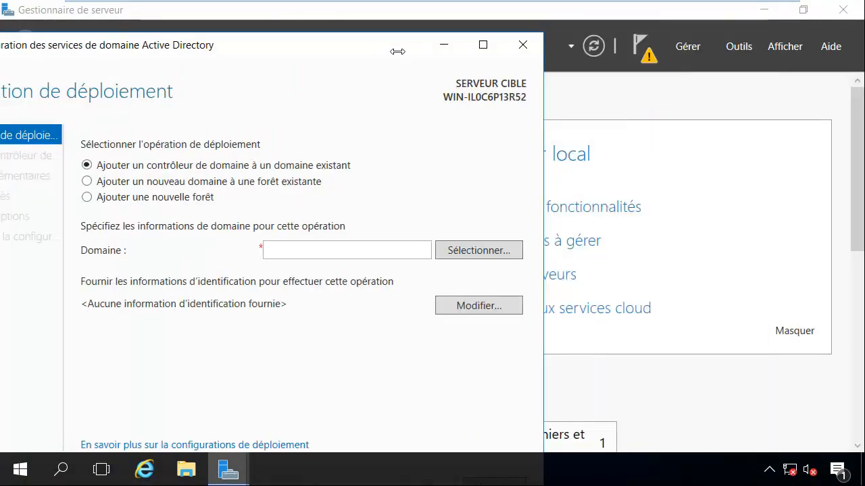
left_click(533, 43)
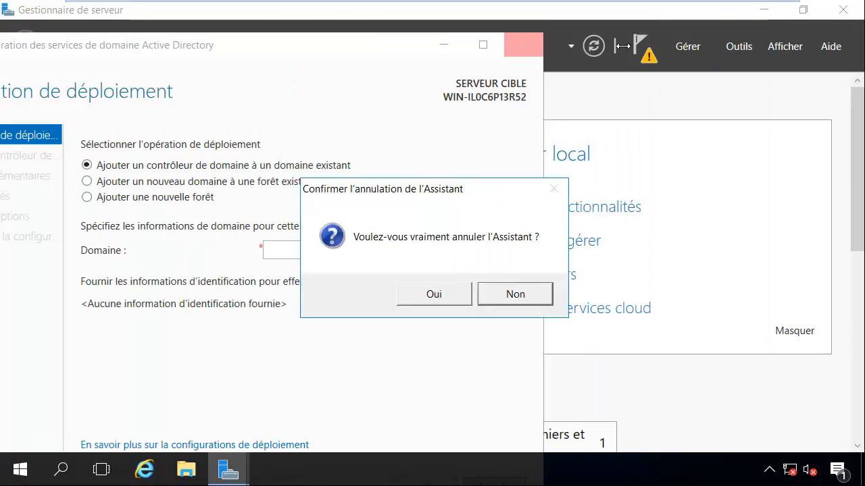
left_click(459, 291)
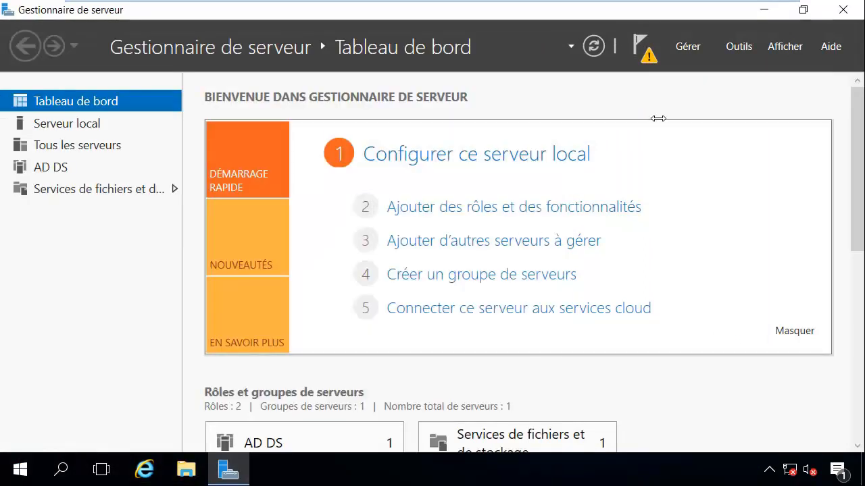
Start promoting the server to a domain controller, adding a new forest with the root domain name sns.local
left_click(635, 43)
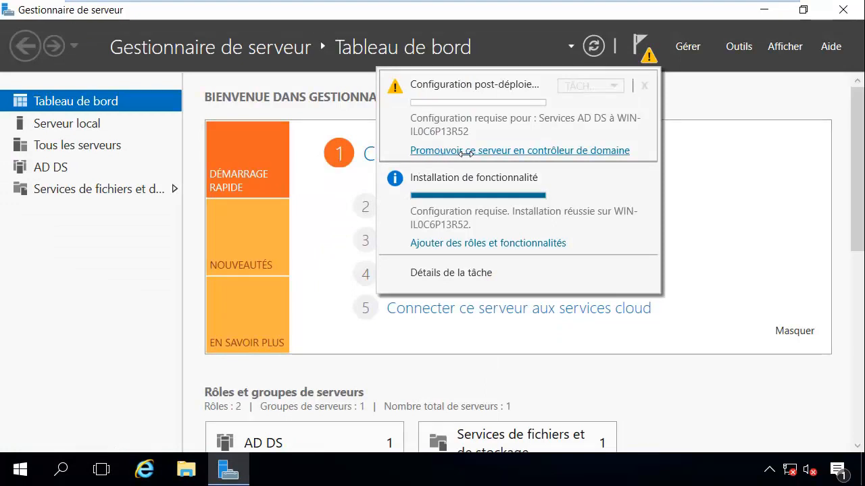
left_click(553, 151)
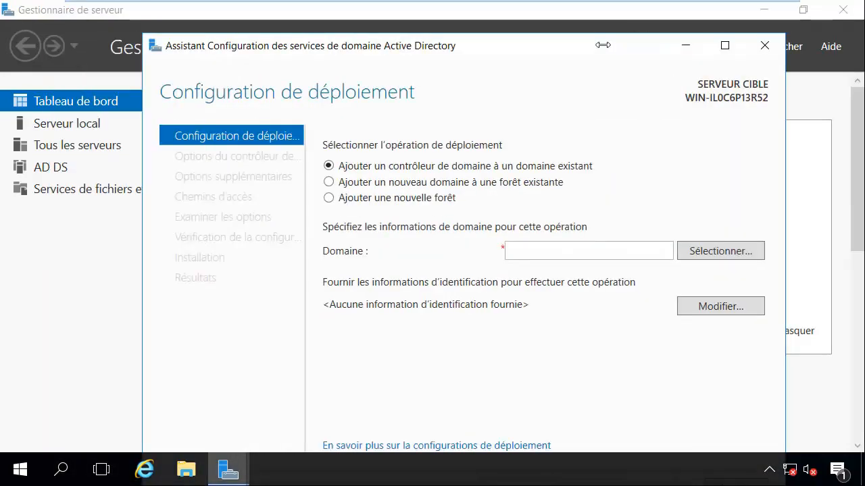
double_click(603, 45)
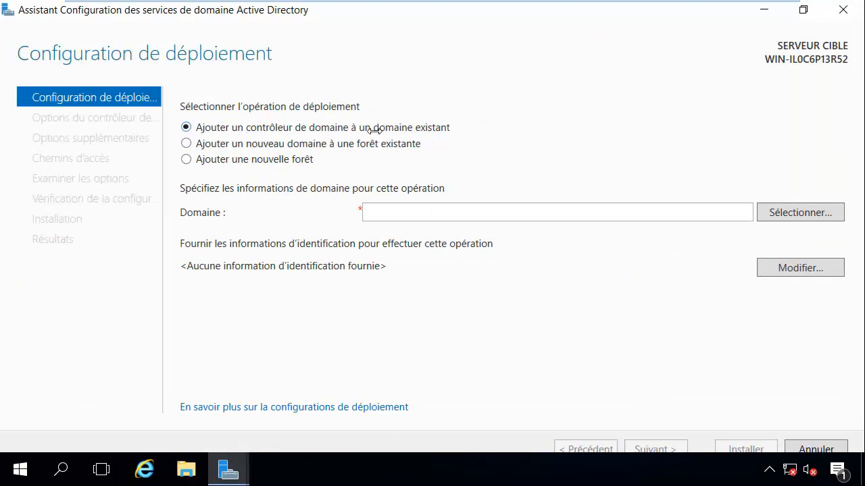
left_click(222, 158)
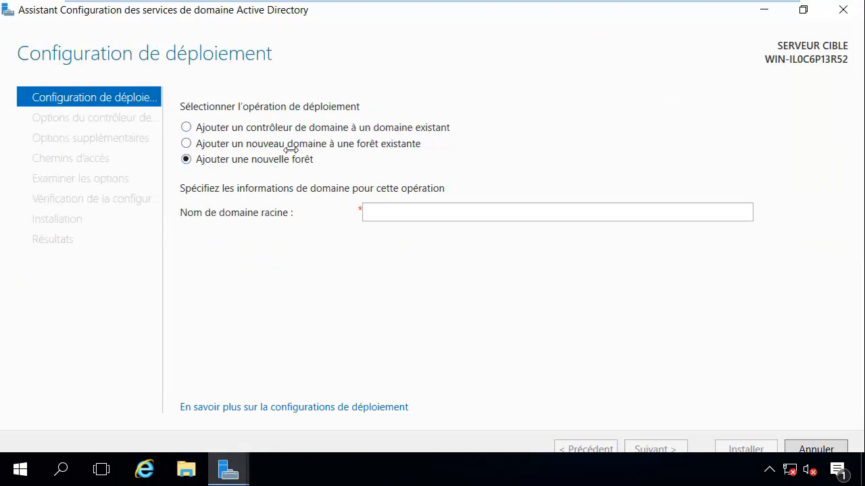
left_click(405, 210)
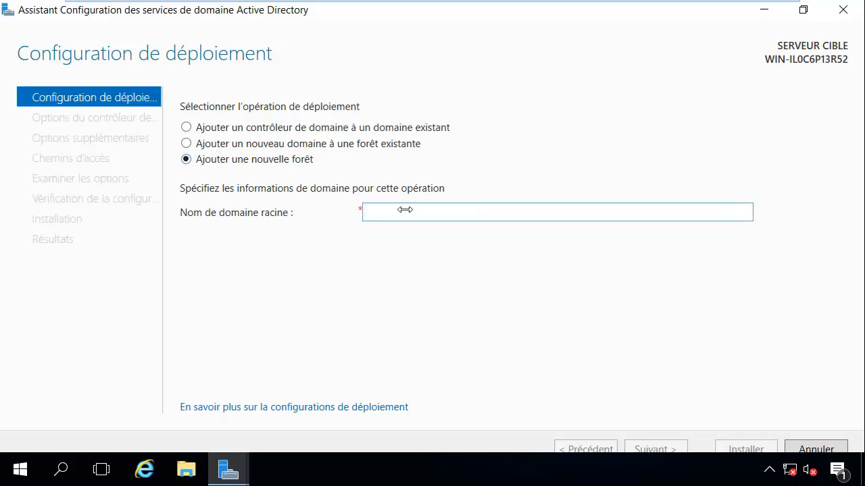
type("sns.local")
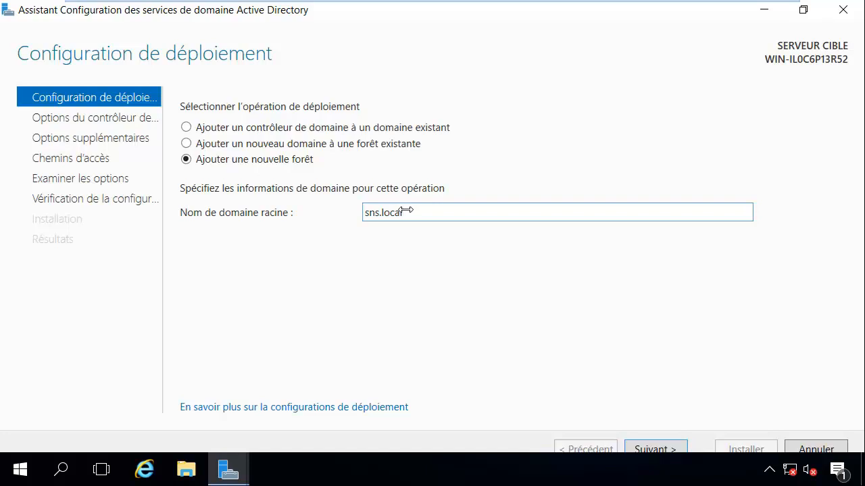
left_click(672, 449)
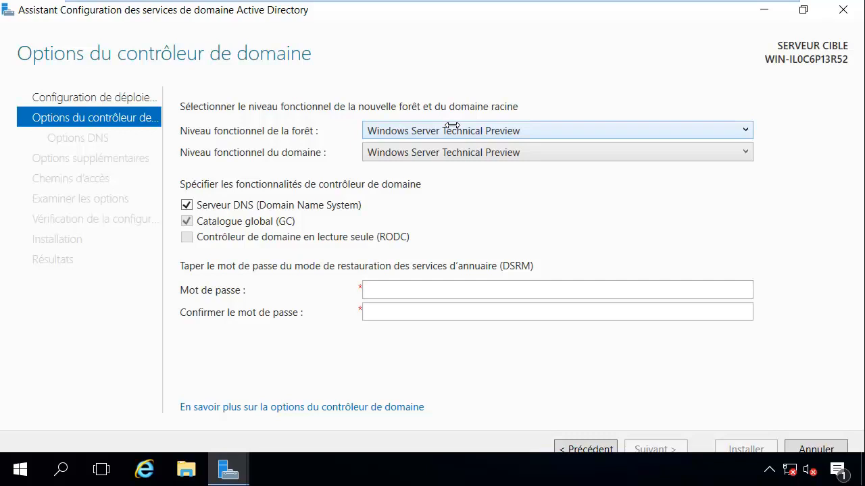
Set both the forest and domain functional levels to Windows Server 2008 R2
left_click(452, 125)
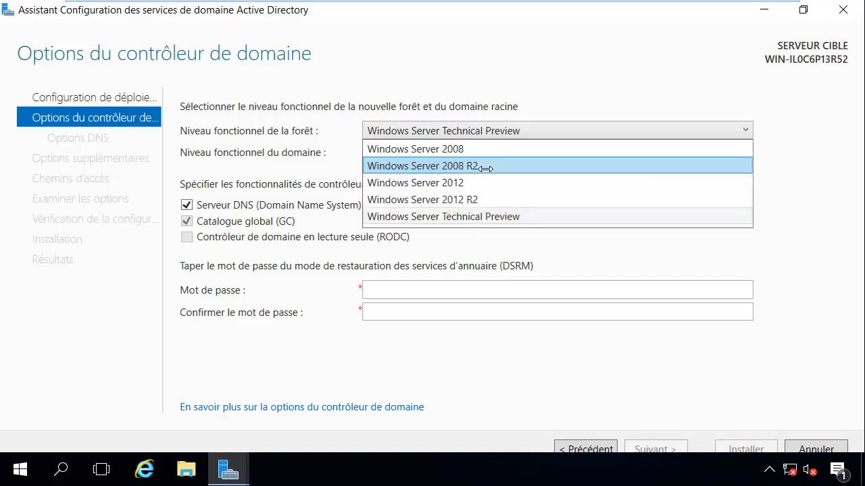
left_click(485, 167)
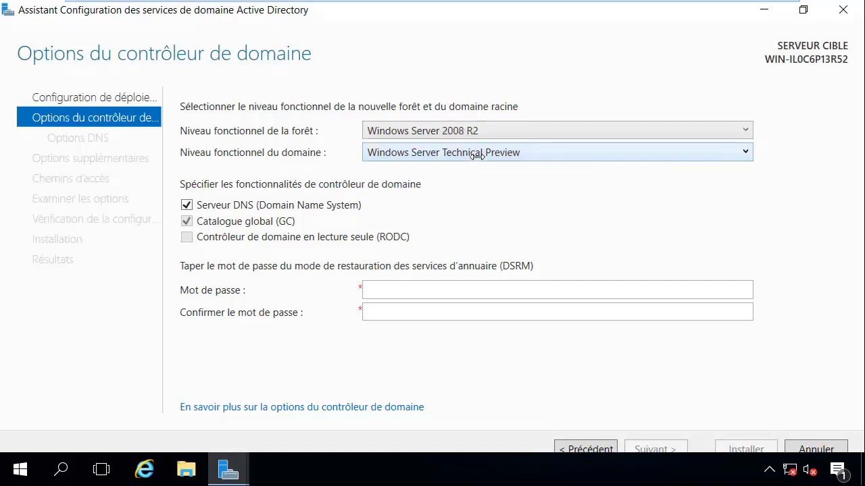
left_click(476, 154)
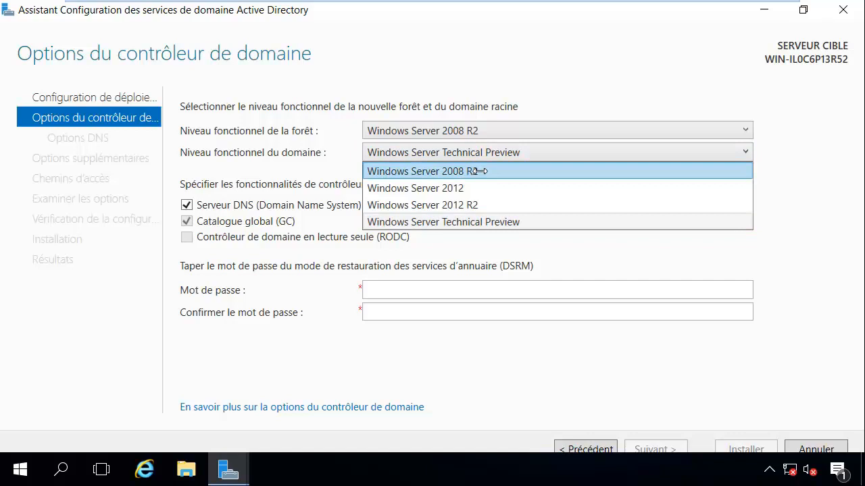
left_click(479, 171)
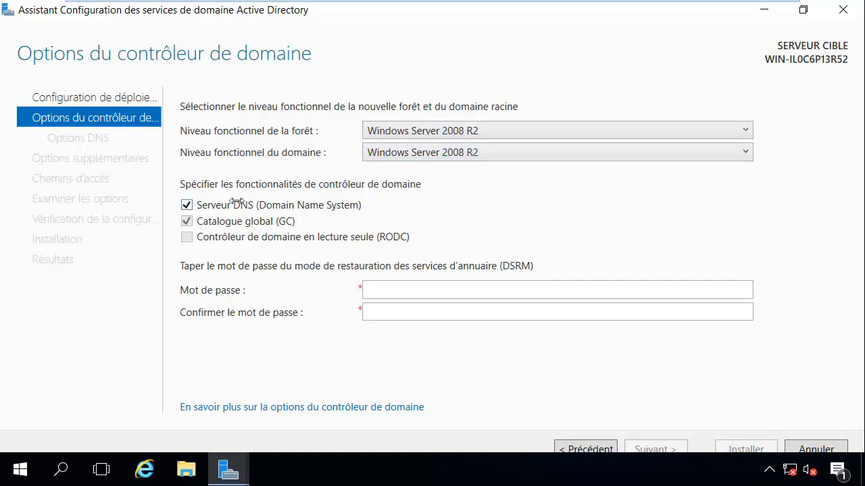
Enter and confirm the Directory Services Restore Mode password, keeping the DNS server option, and continue to the DNS options
left_click(388, 289)
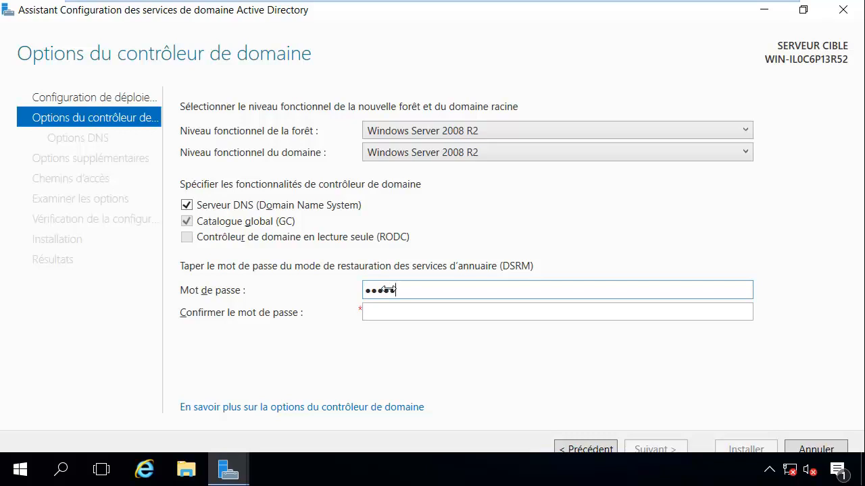
type("•••••")
key("Tab")
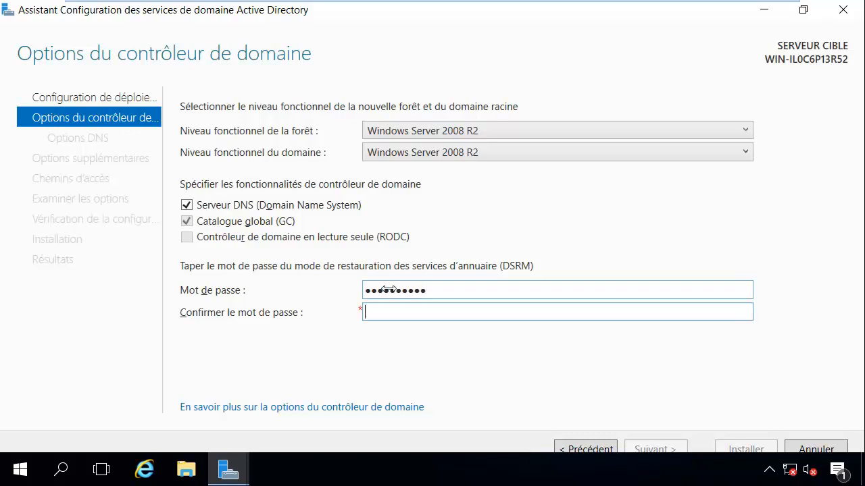
type("••••••••")
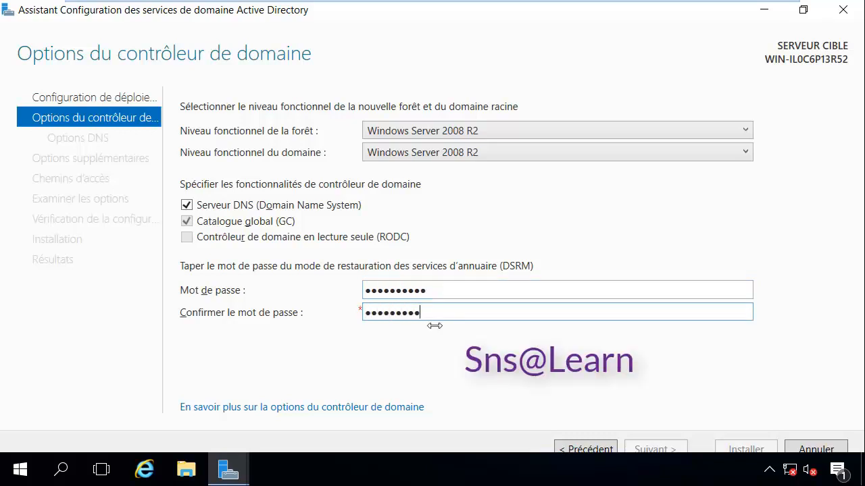
double_click(435, 292)
type("•••••••••")
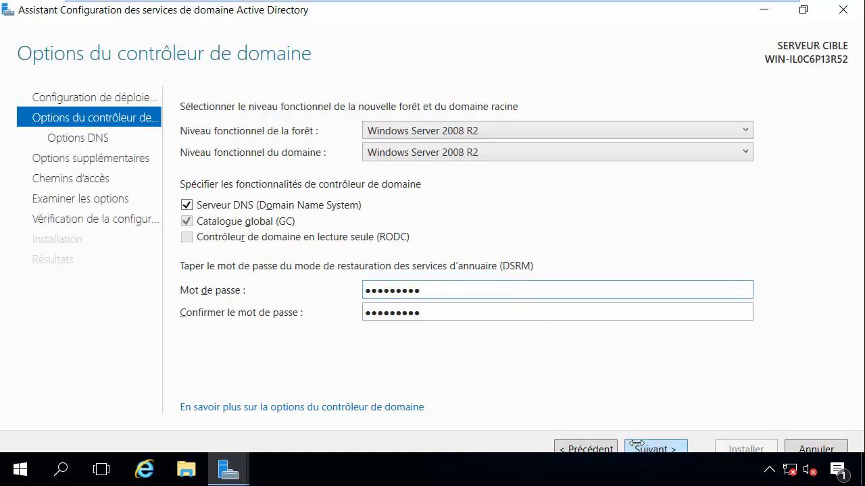
left_click(637, 443)
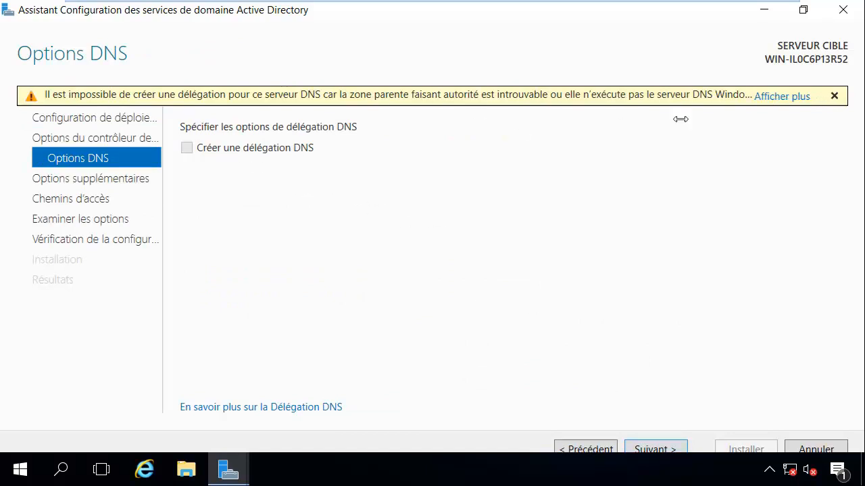
Review the DNS delegation warning, keep the NetBIOS name SNS and the default folder paths, and run the prerequisites check
left_click(777, 97)
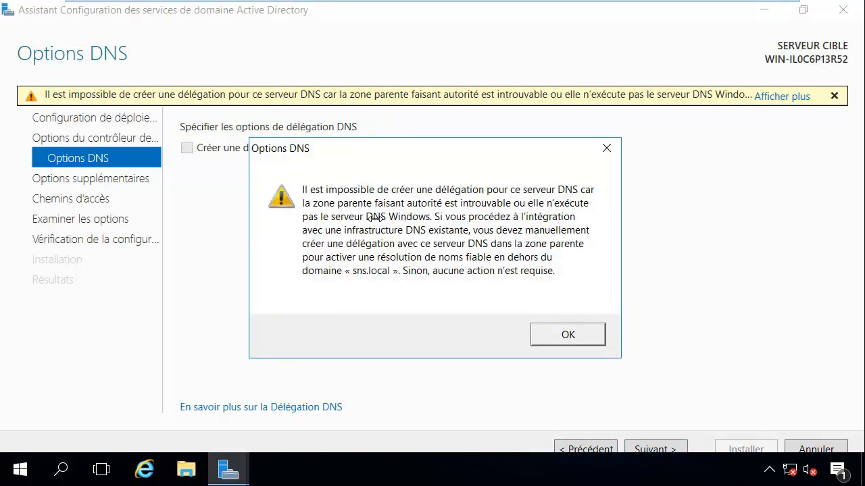
left_click(572, 332)
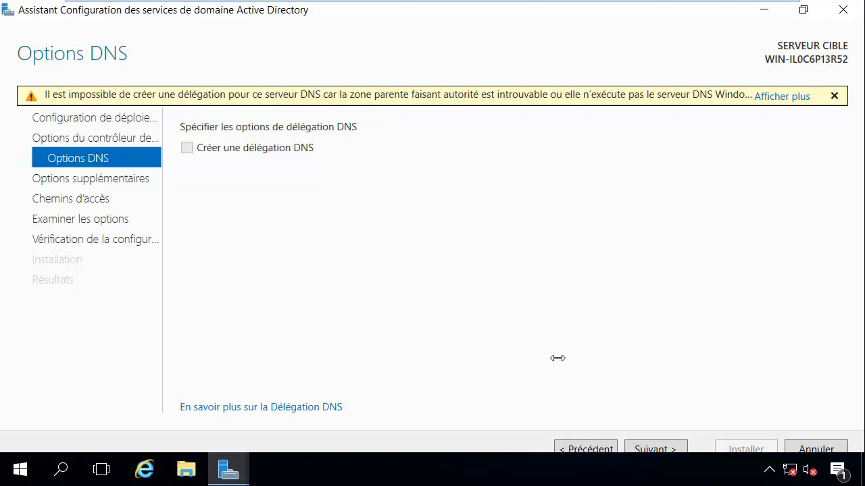
left_click(645, 449)
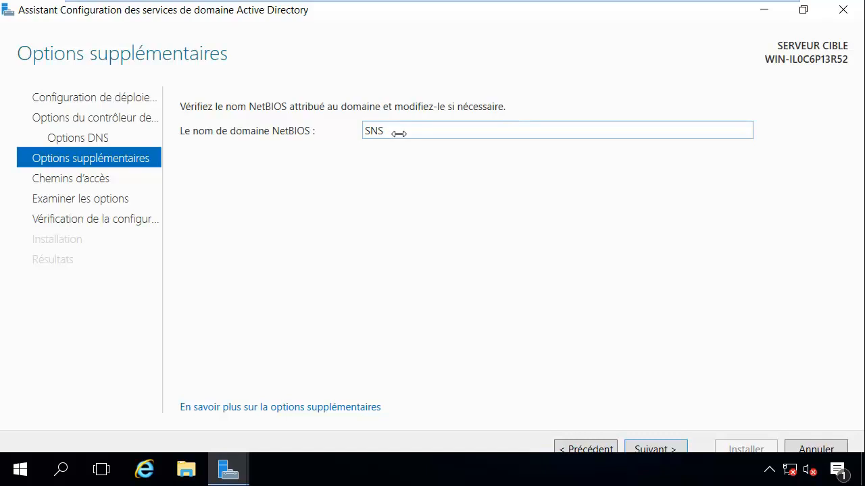
left_click(662, 450)
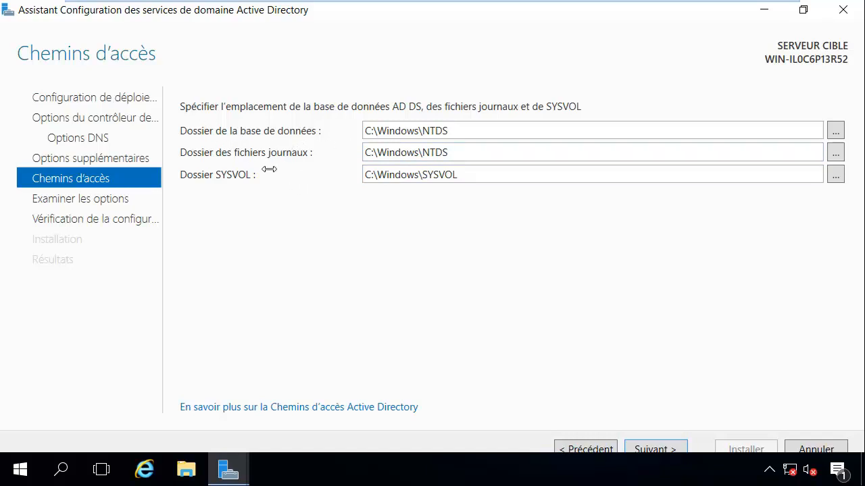
left_click(655, 447)
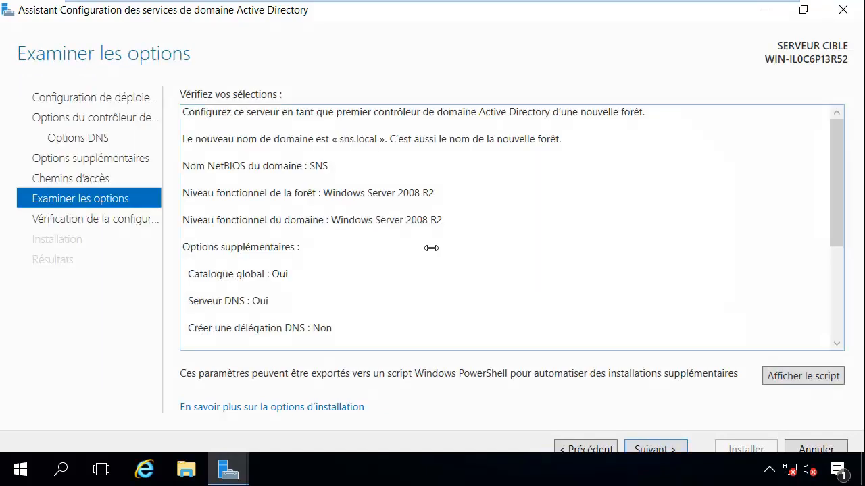
left_click(652, 449)
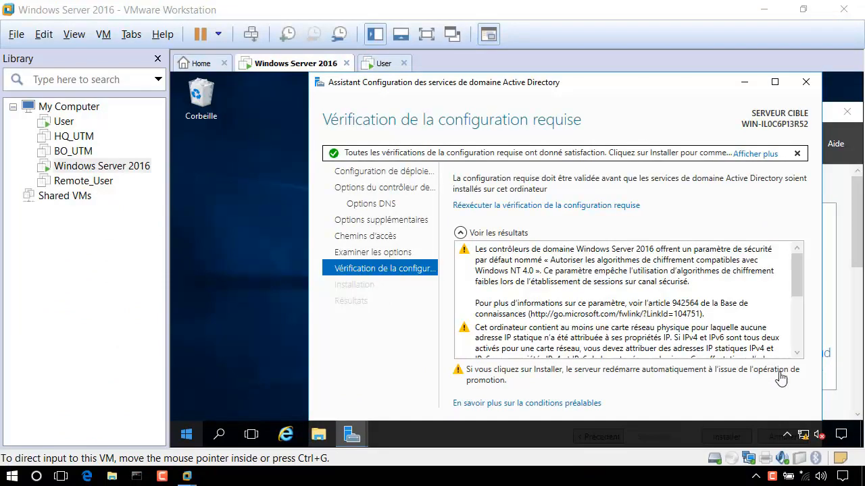
Open the TCP/IPv4 properties of the server's Ethernet0 connection
left_click(802, 437)
right_click(804, 432)
left_click(736, 417)
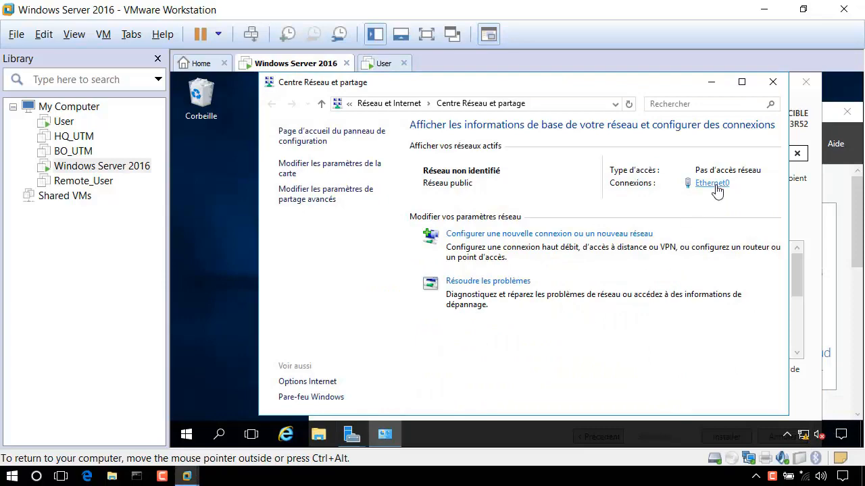
left_click(717, 191)
left_click(440, 366)
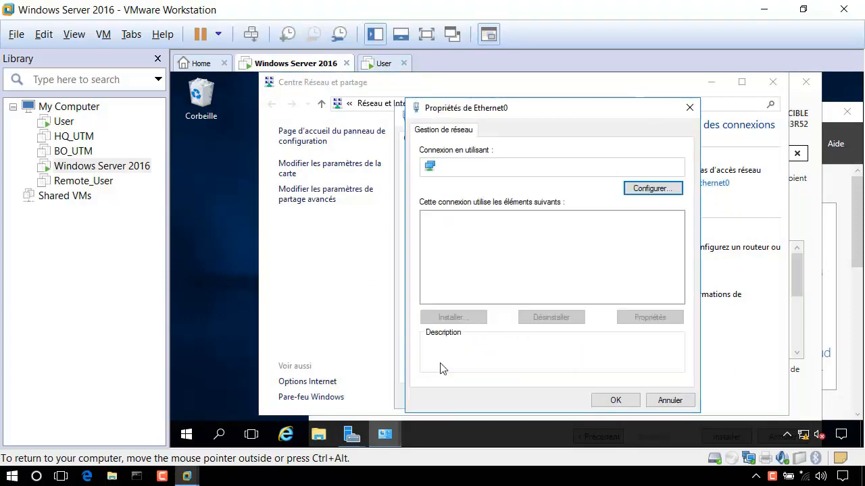
double_click(518, 251)
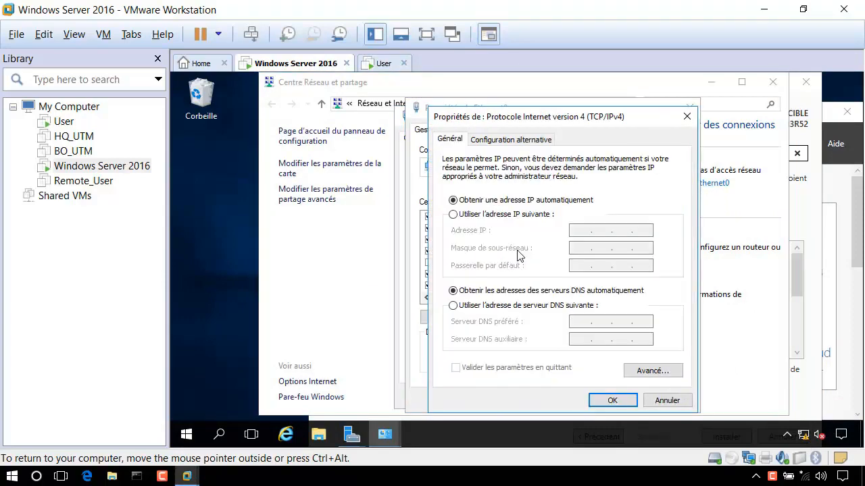
Assign static IP 10.10.10.5, mask 255.255.255.0, gateway 10.10.10.1 and preferred DNS 10.10.10.5, apply the settings and close the network windows
left_click(453, 214)
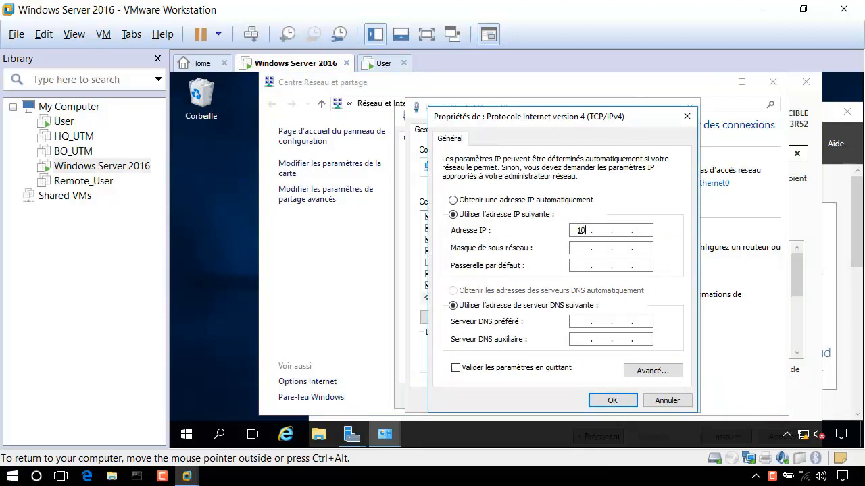
type("5")
key("Tab")
type("255 . 255 . 255")
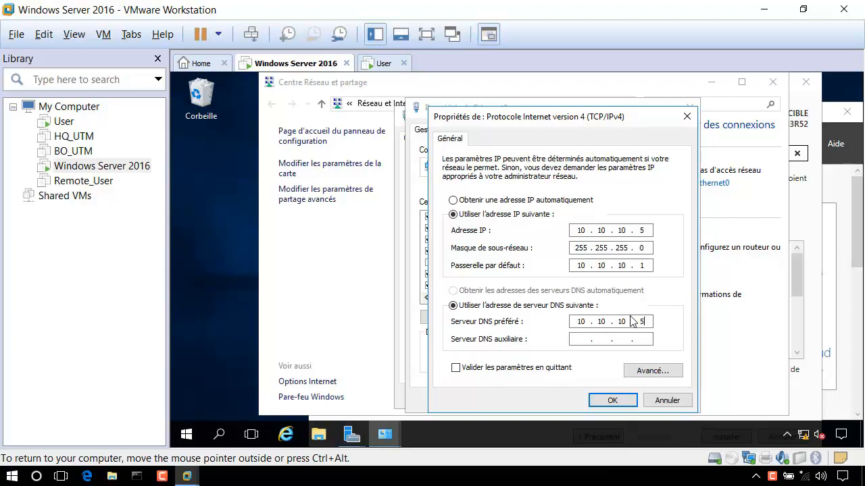
left_click(614, 402)
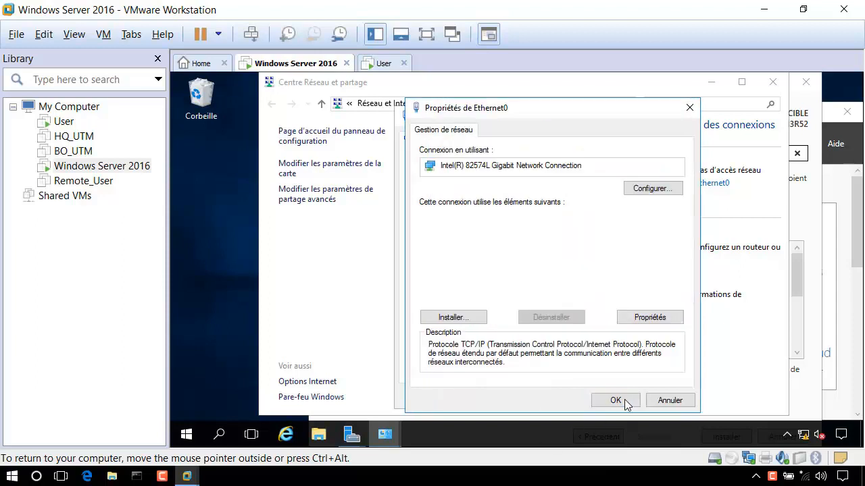
left_click(614, 402)
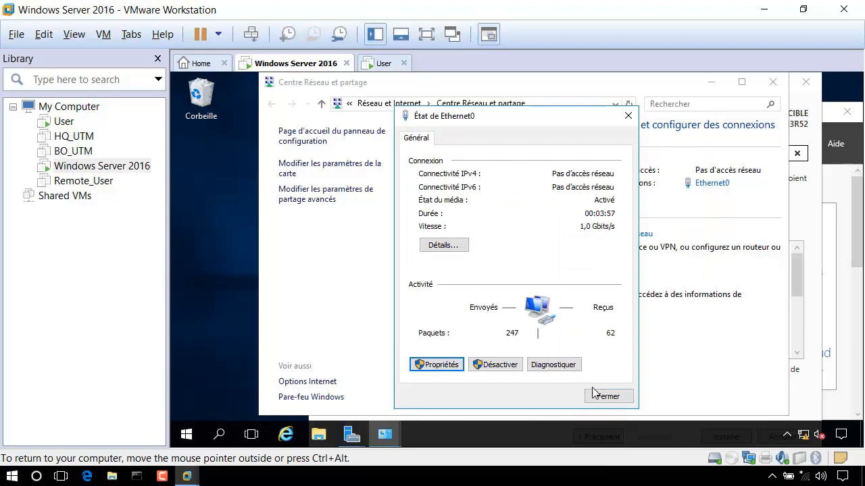
left_click(607, 398)
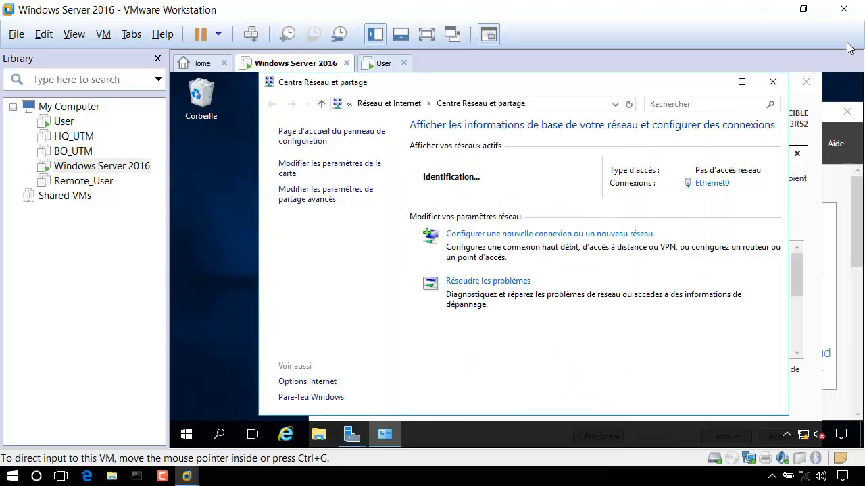
left_click(774, 84)
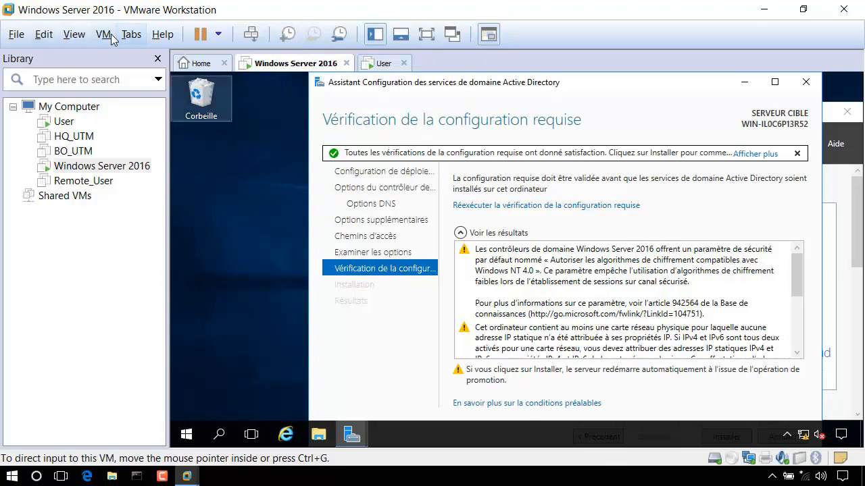
Show the virtual machine in full screen and start installing the domain controller configuration
left_click(74, 36)
left_click(101, 56)
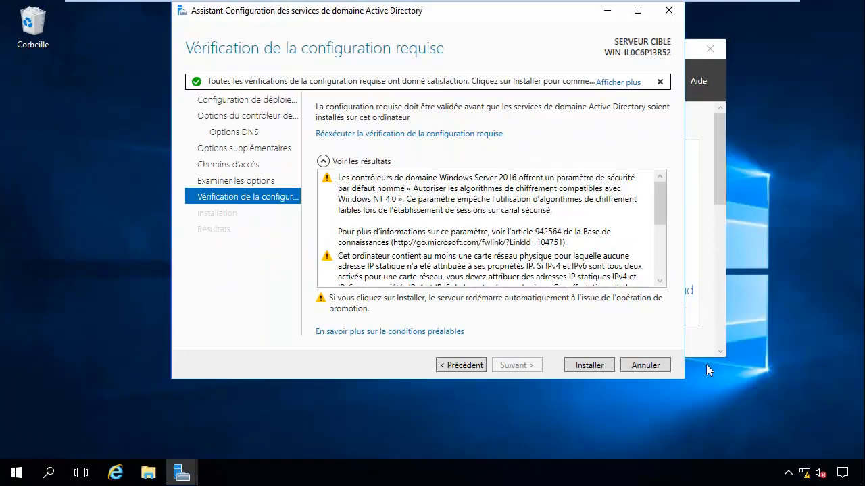
left_click_drag(517, 14, 527, 52)
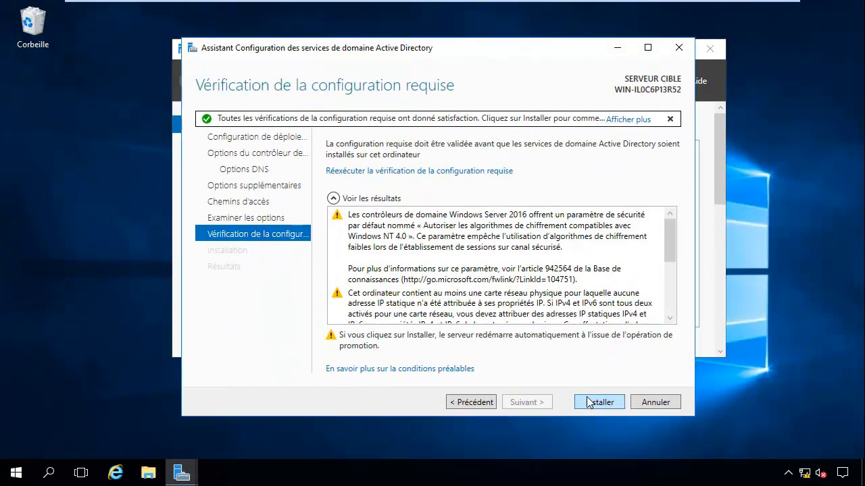
left_click(588, 402)
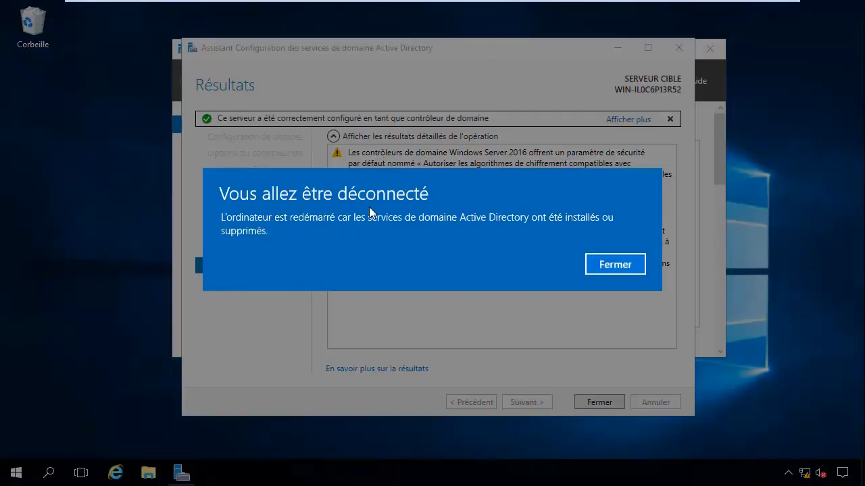
Dismiss the sign-out notice, then close the configuration wizard and Server Manager for the server restart
left_click(614, 264)
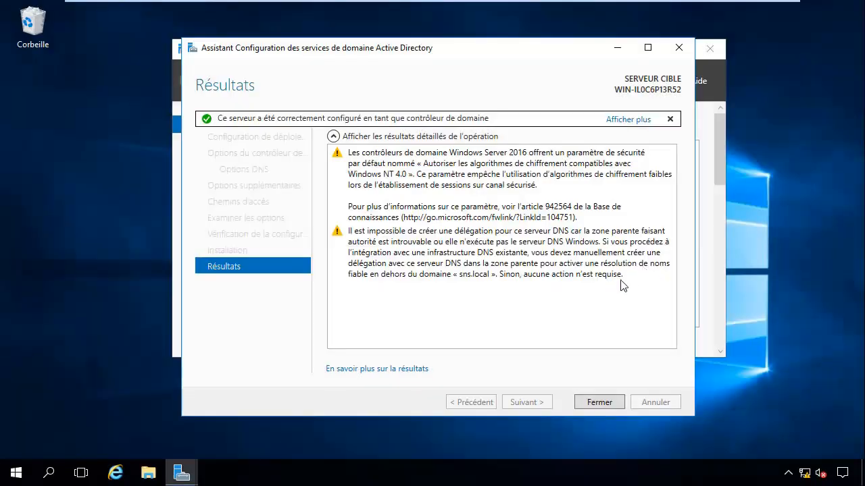
left_click(599, 403)
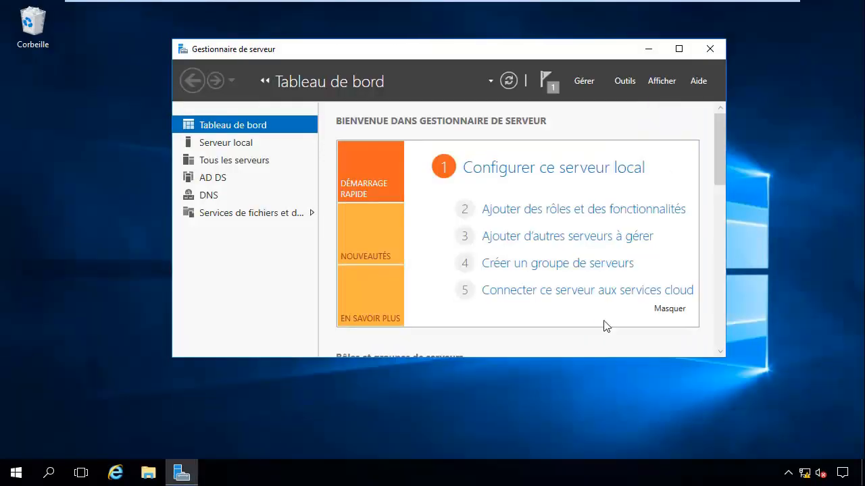
left_click(708, 50)
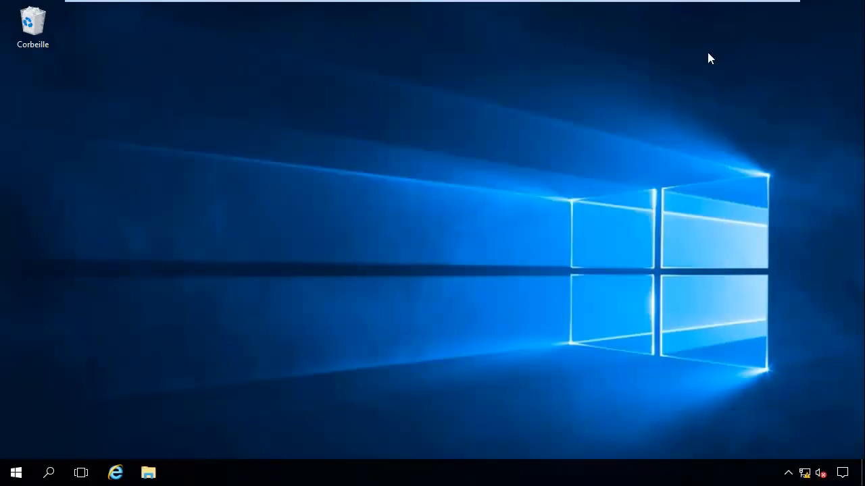
right_click(16, 476)
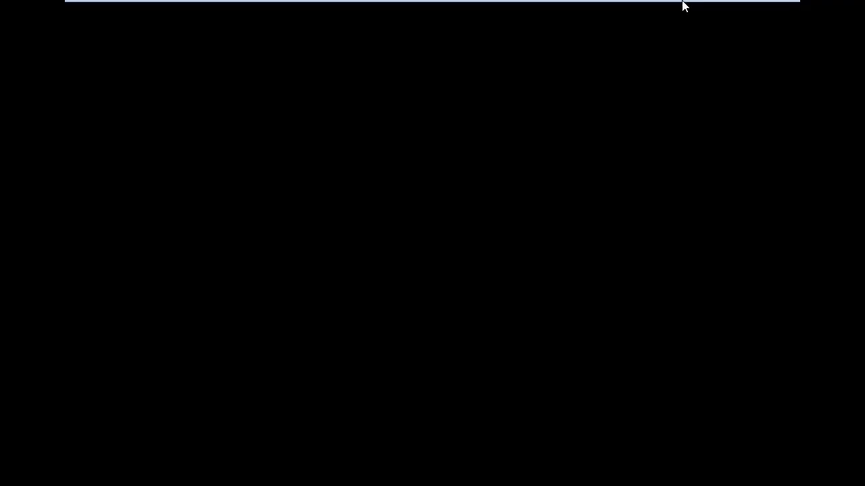
Leave full screen, unlock the restarted server and sign in as SNS\Administrateur with the account password
mouse_move(678, 6)
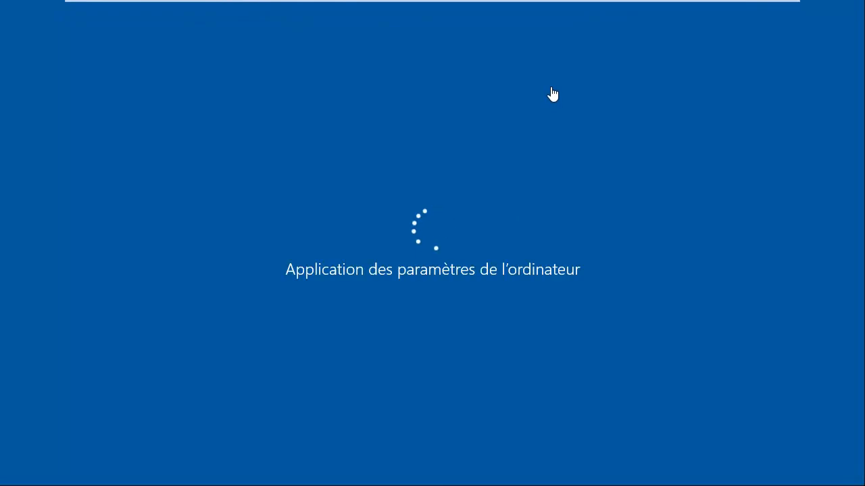
left_click(758, 15)
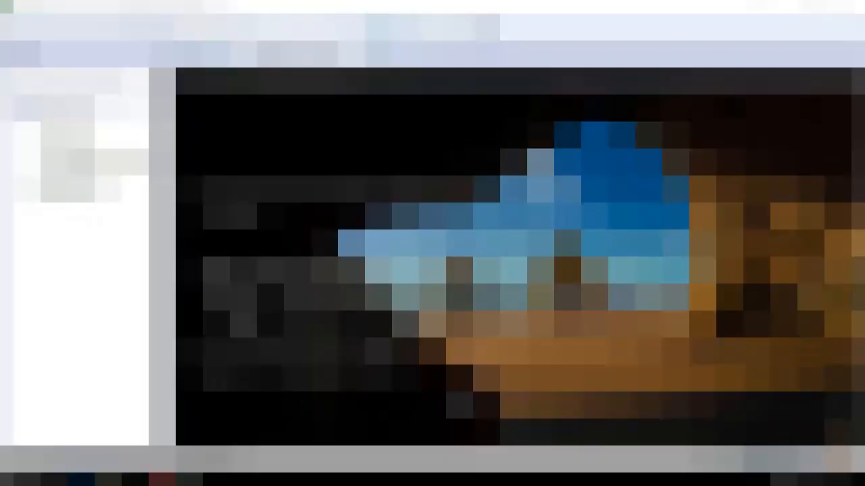
left_click(489, 344)
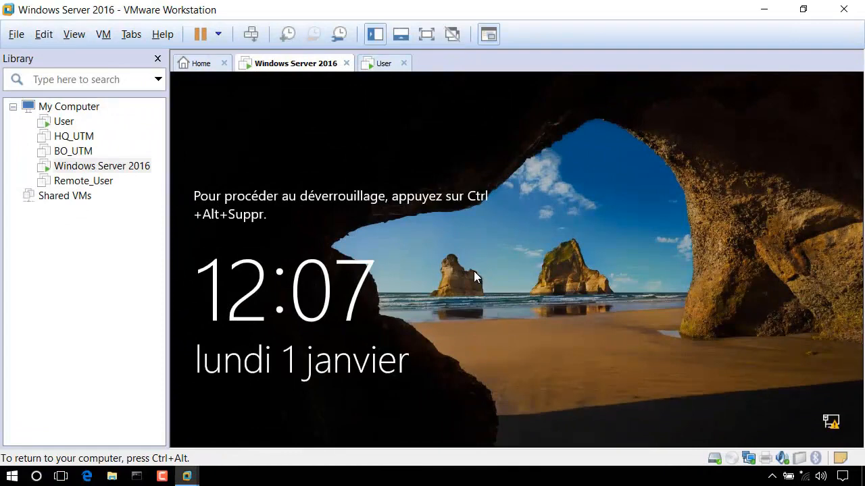
left_click(251, 33)
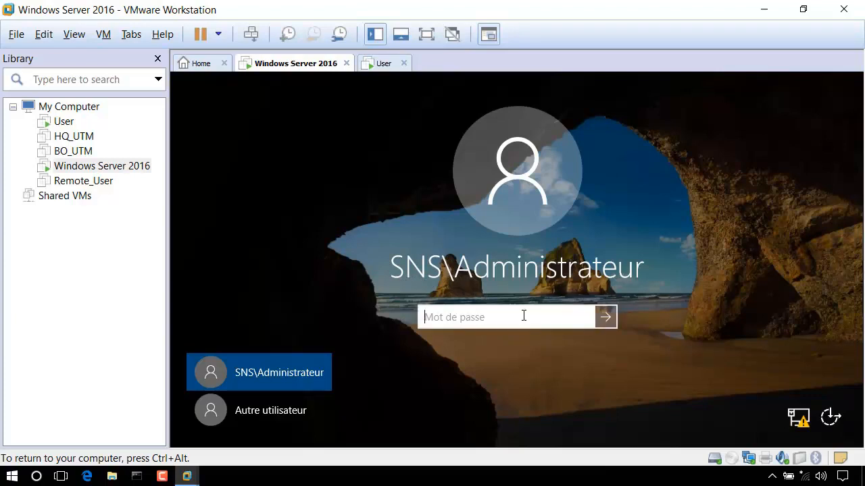
type("••••••••••")
key("Return")
key("Return")
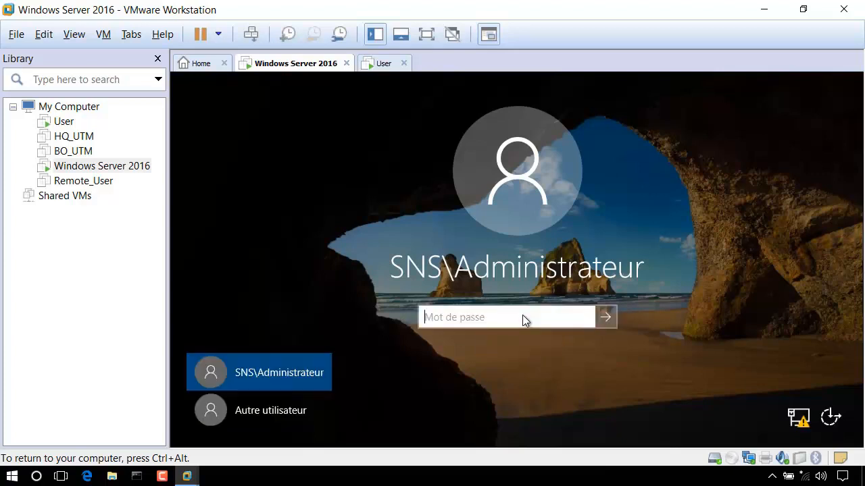
type("••••••••")
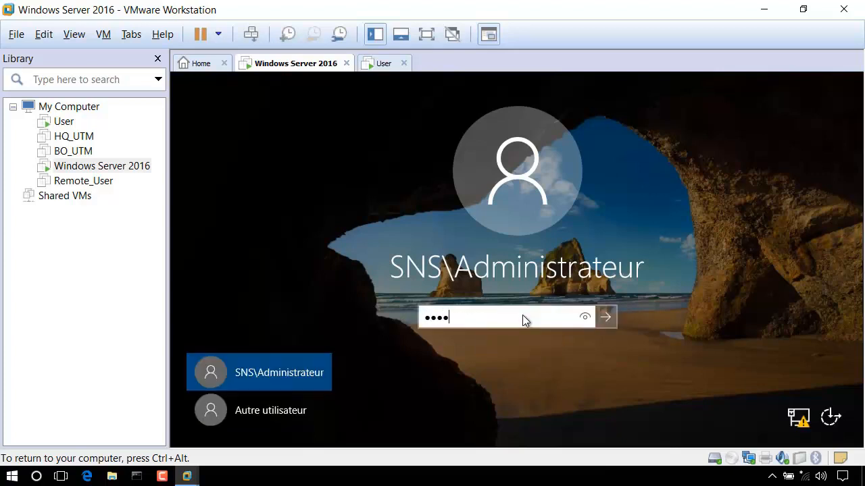
key("Return")
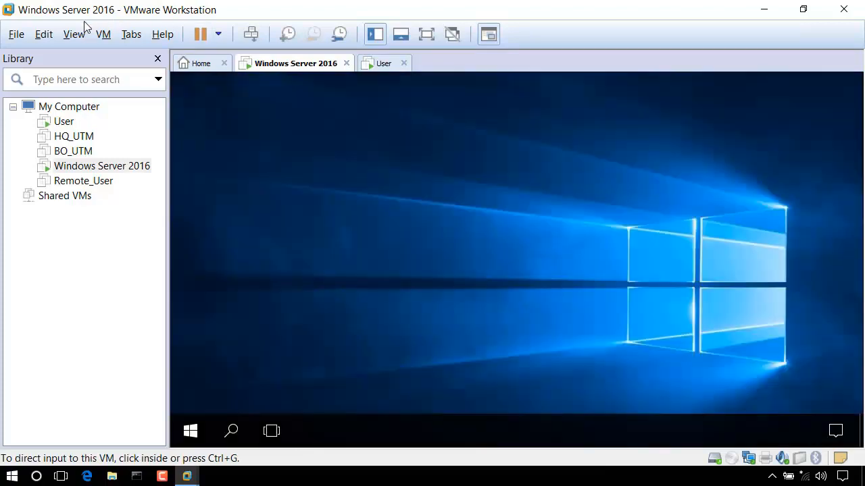
Show the Windows Server 2016 virtual machine in full screen and maximize Server Manager
left_click(96, 35)
mouse_move(73, 34)
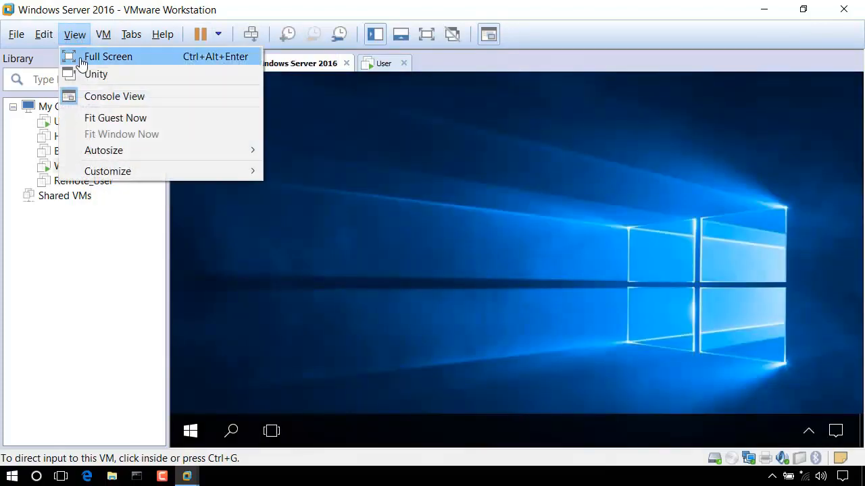
left_click(68, 51)
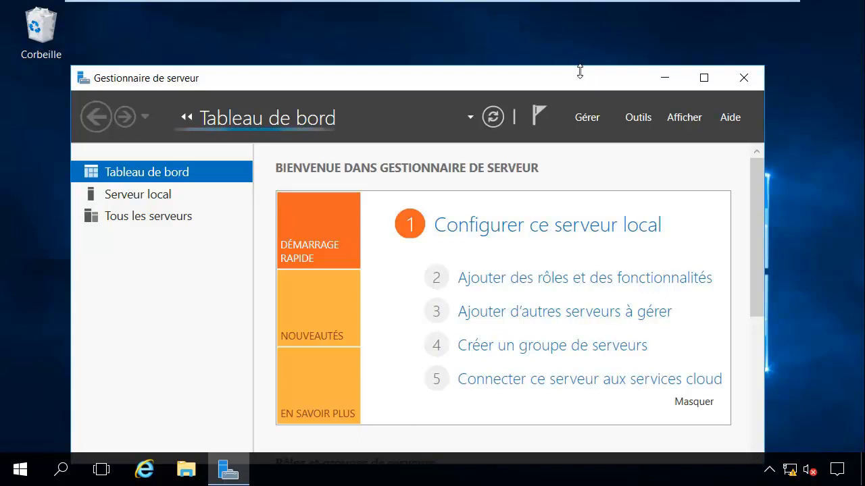
left_click_drag(565, 78, 573, 58)
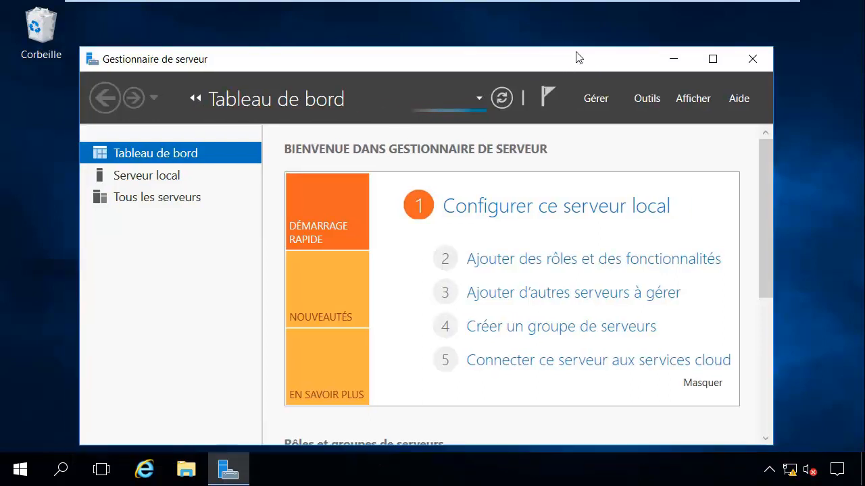
left_click(711, 58)
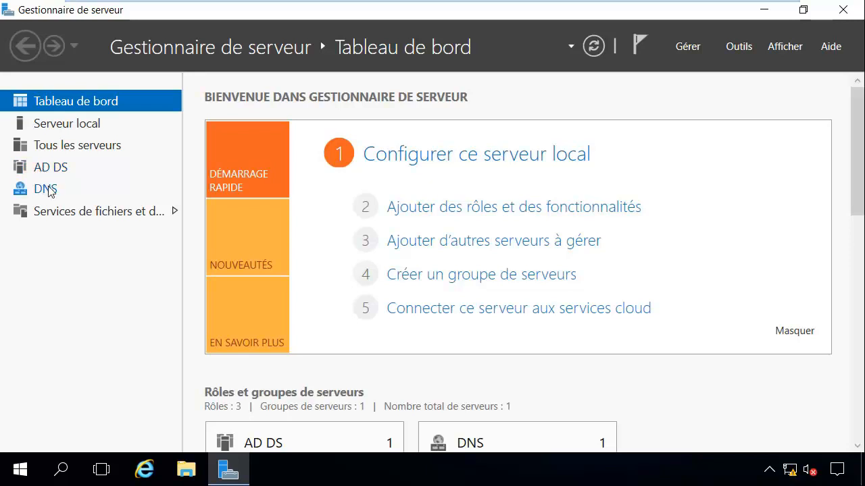
Examine the AD DS and DNS role pages and the list of available administration tools in Server Manager
left_click(59, 167)
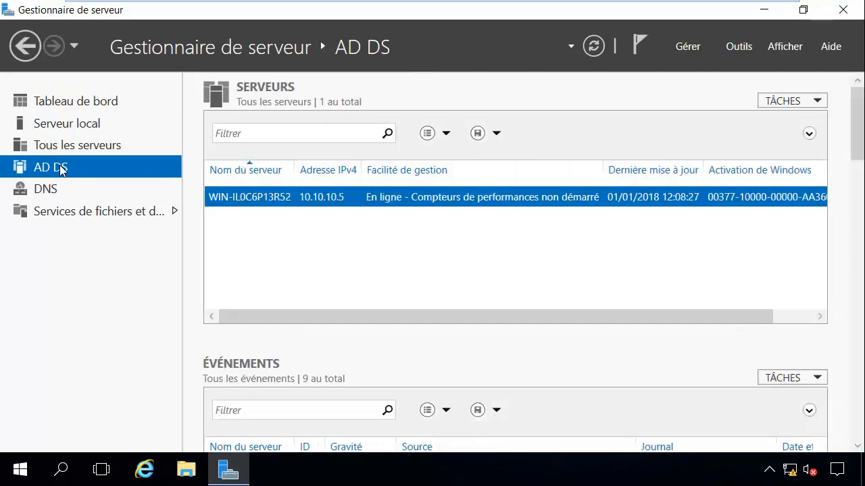
left_click(45, 196)
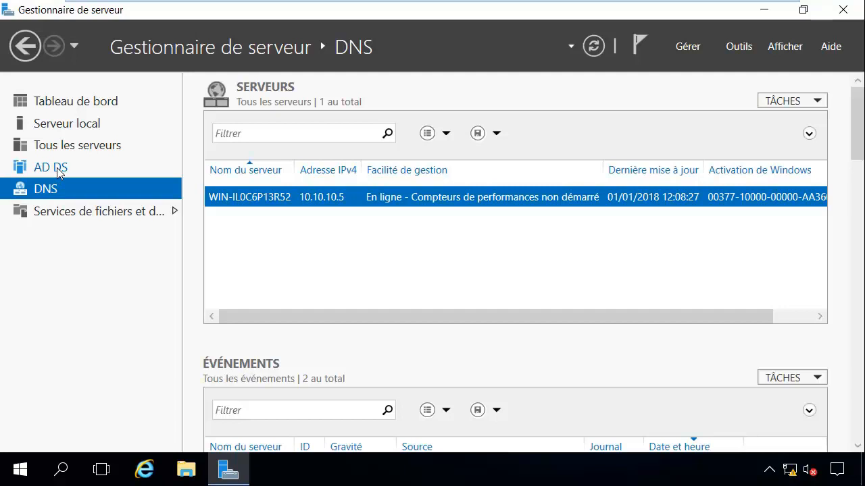
left_click(60, 174)
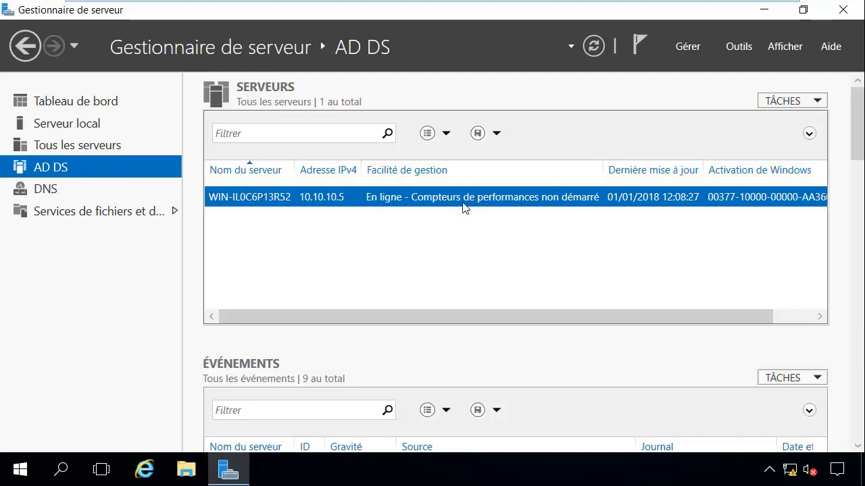
left_click(98, 185)
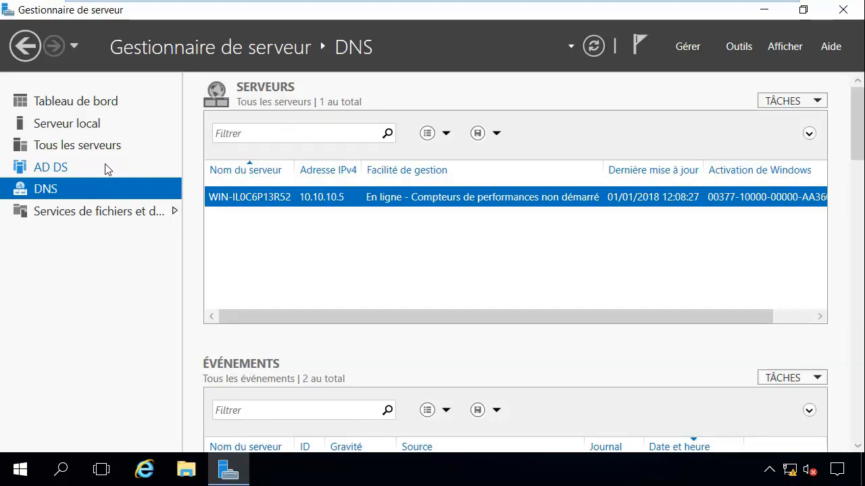
left_click(108, 167)
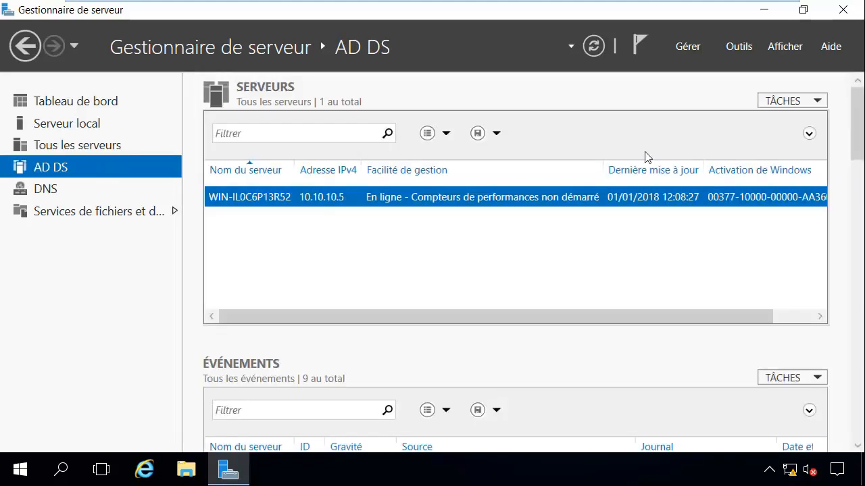
left_click(739, 46)
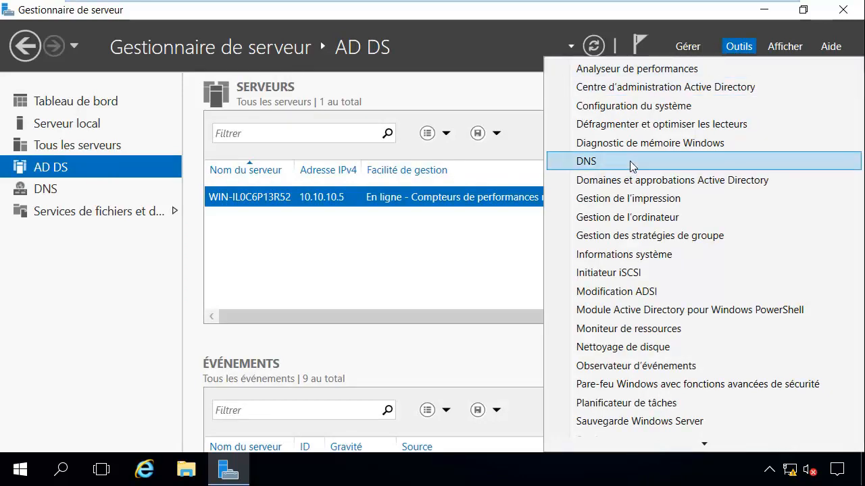
scroll(628, 202, "down", 4)
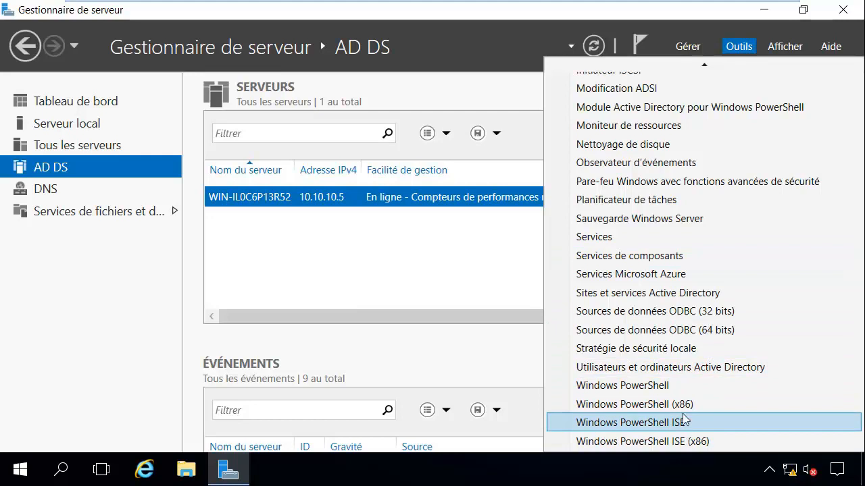
scroll(648, 244, "up", 1)
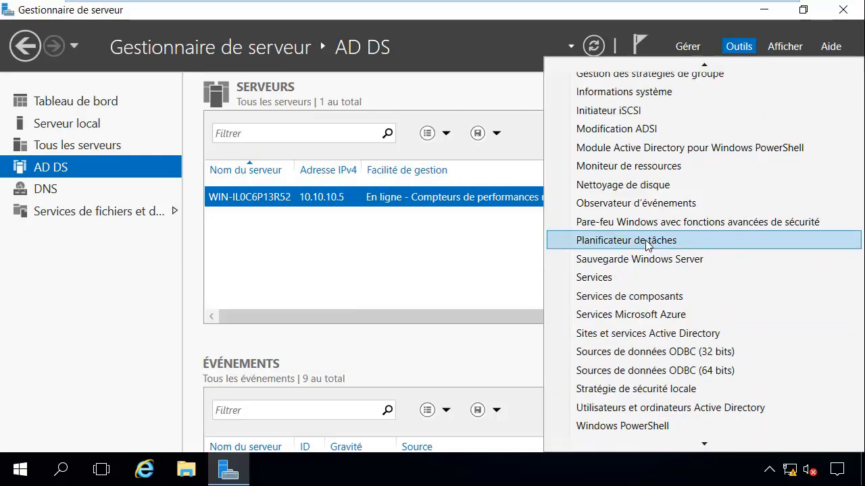
left_click(446, 277)
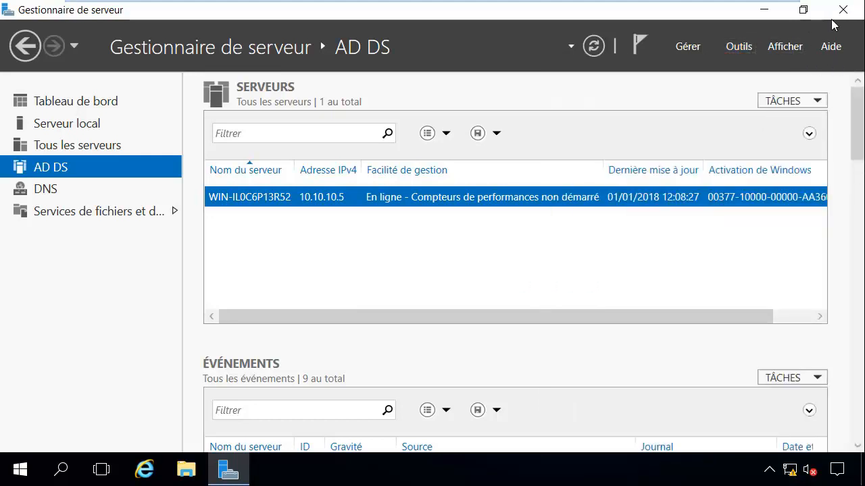
Minimize Server Manager and refresh the server's desktop
left_click(764, 9)
right_click(187, 174)
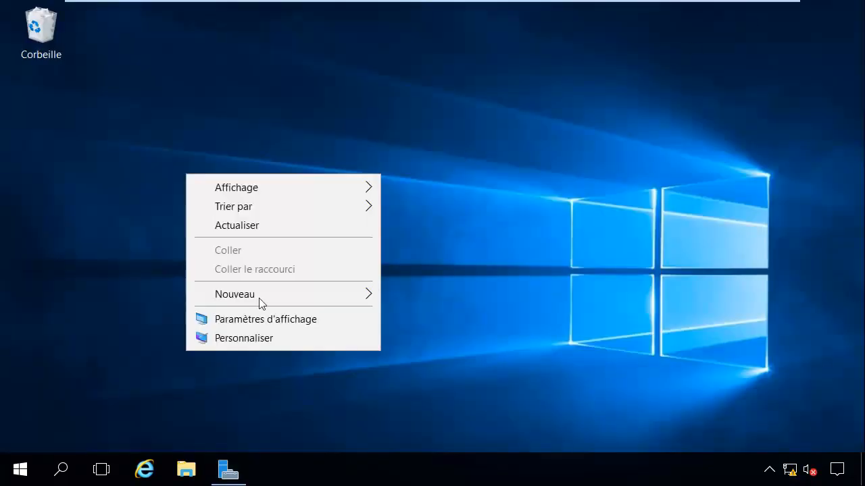
left_click(272, 225)
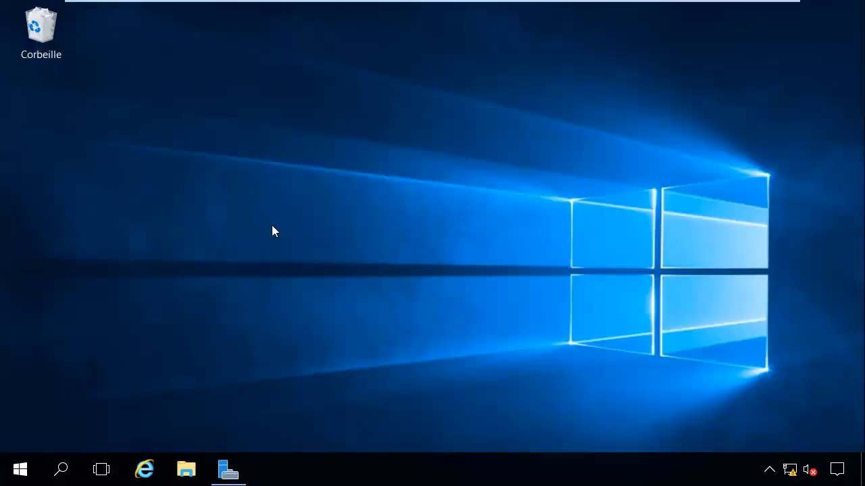
left_click(231, 467)
left_click(764, 10)
Open the server's system properties and enter "Contrôleur de domaine SNS" as the computer description
right_click(17, 470)
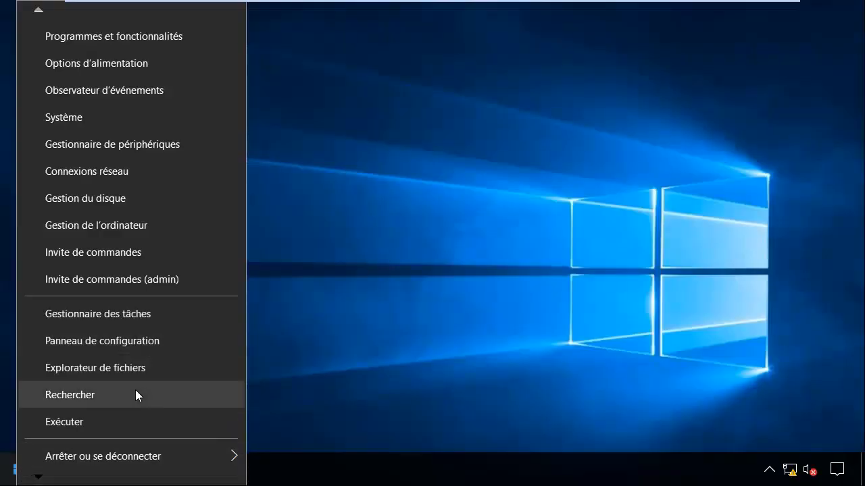
left_click(133, 117)
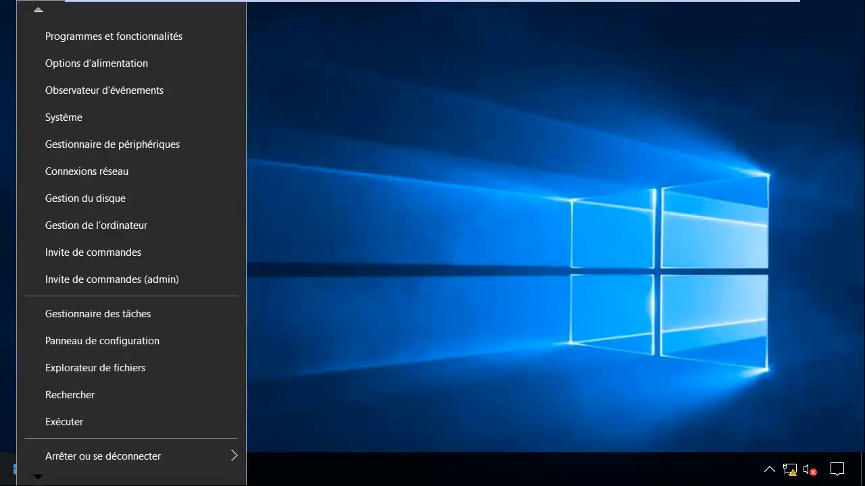
left_click(112, 120)
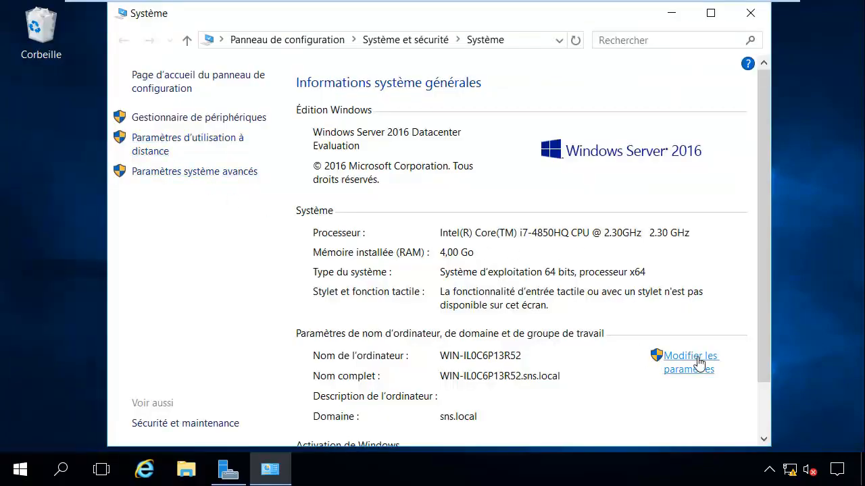
left_click(699, 363)
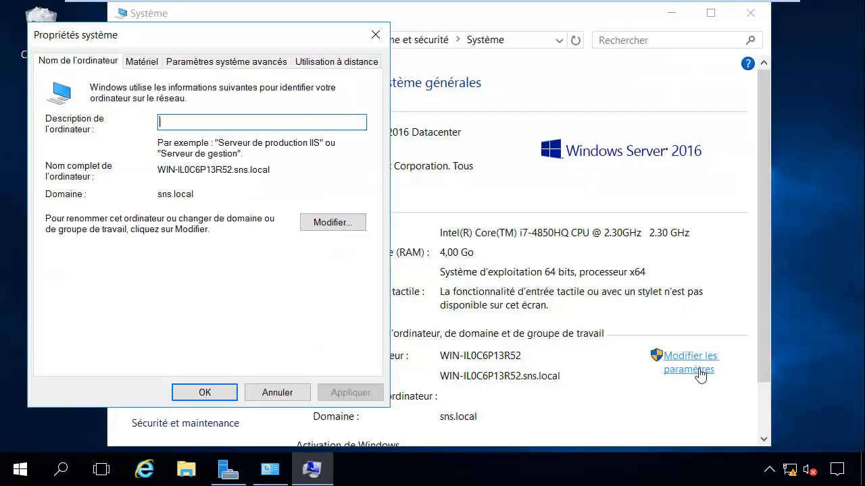
left_click_drag(179, 29, 311, 71)
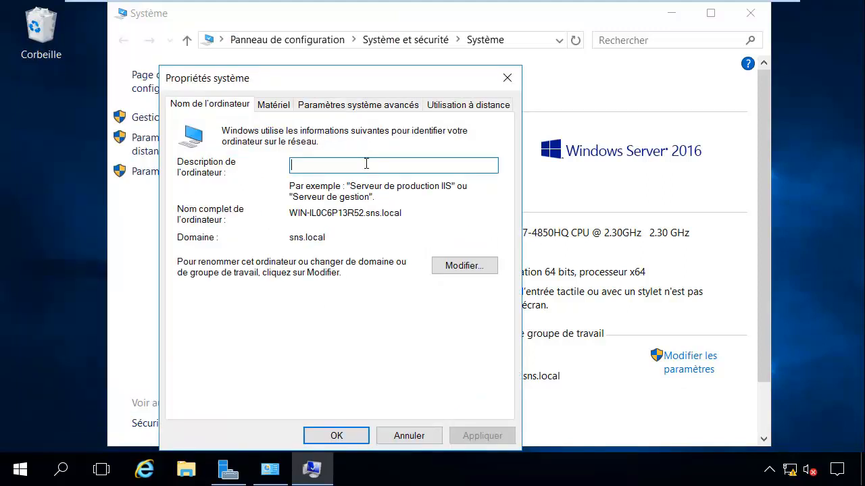
type("Contrôleur de domaine SNS")
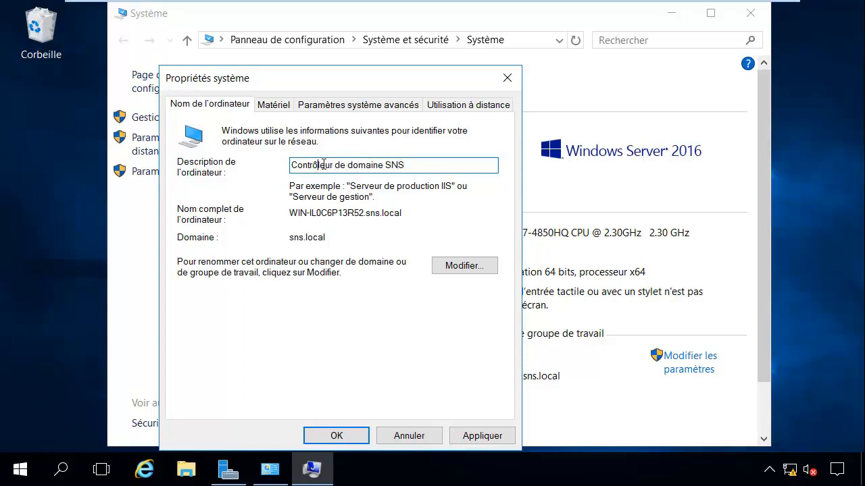
Rename the computer as SNS-DC, accepting the domain controller renaming warning and the restart notice
left_click(455, 266)
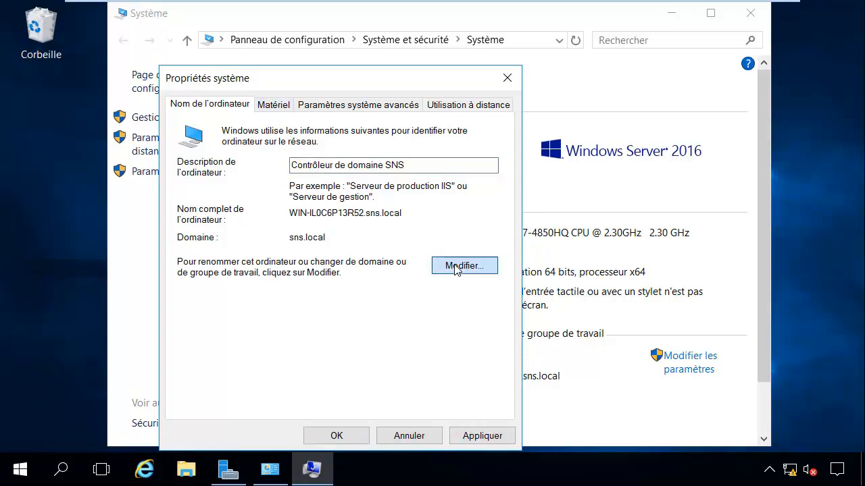
left_click_drag(462, 141, 291, 394)
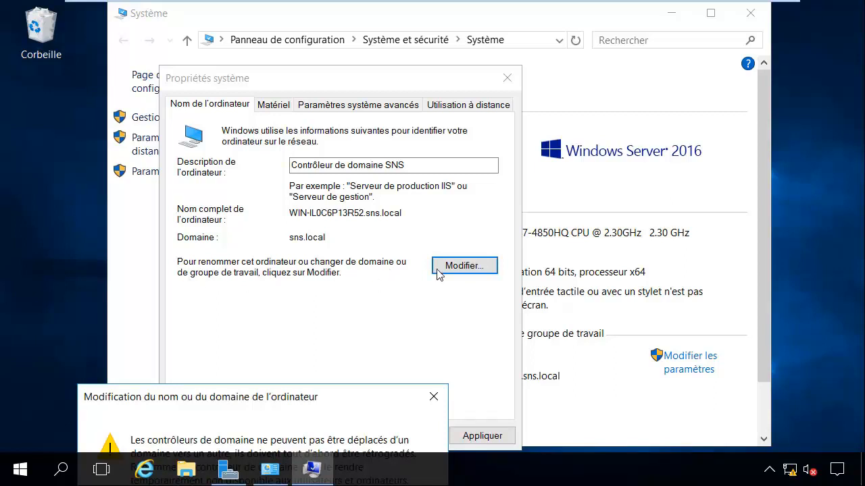
left_click_drag(364, 387, 506, 183)
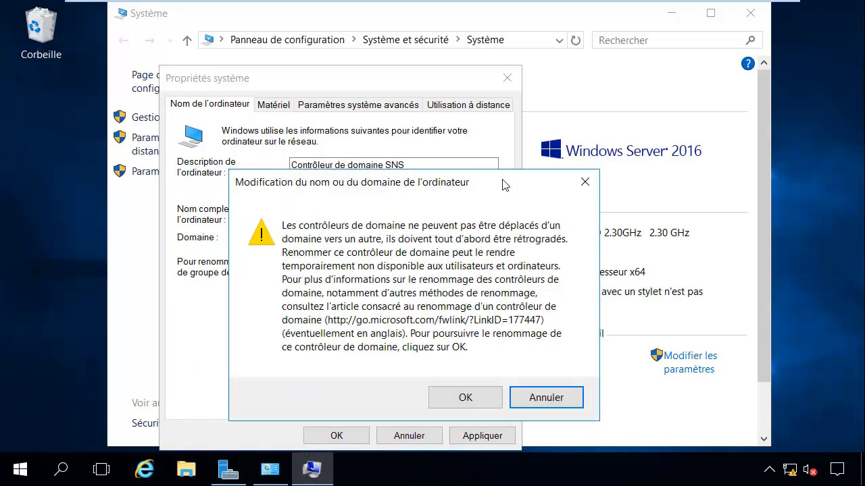
left_click(473, 397)
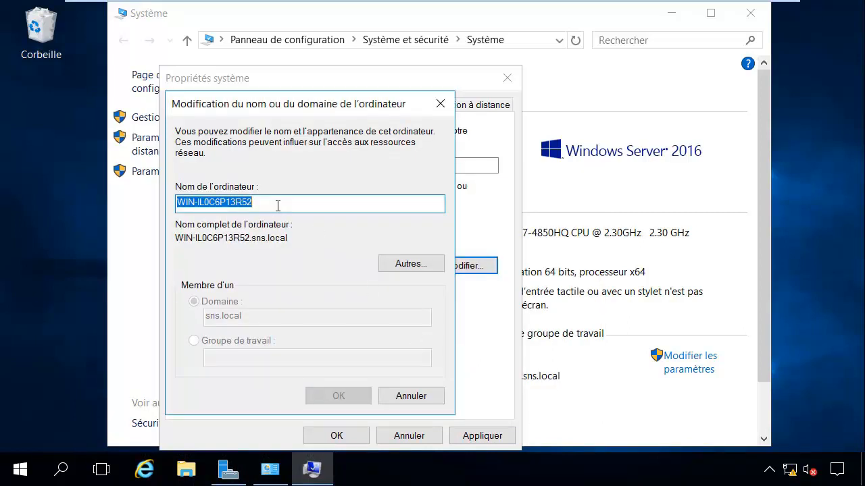
type("SNS")
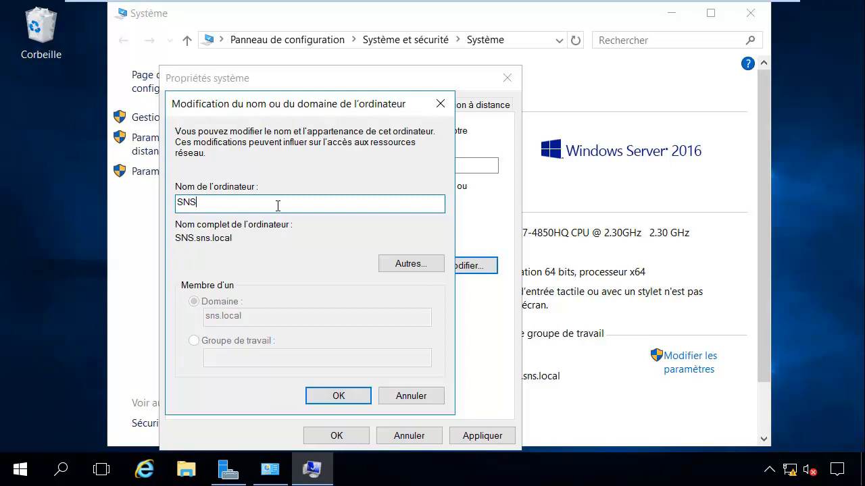
type("-DV")
key("BackSpace")
type("C")
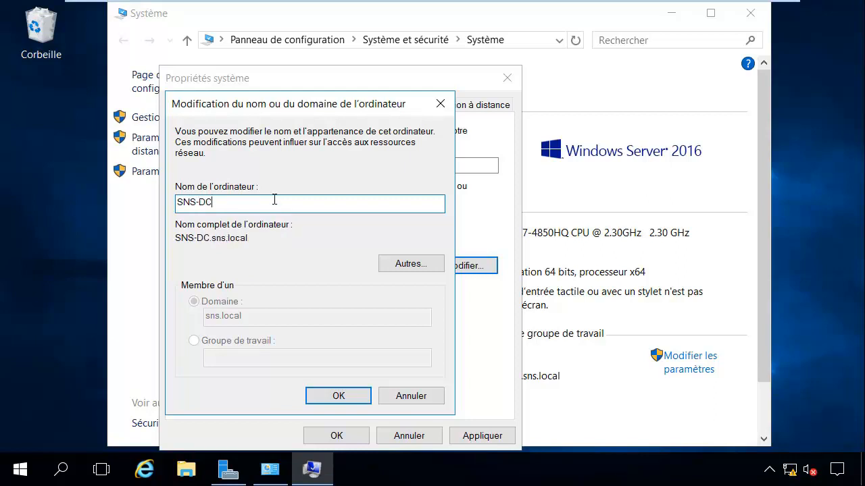
left_click(347, 399)
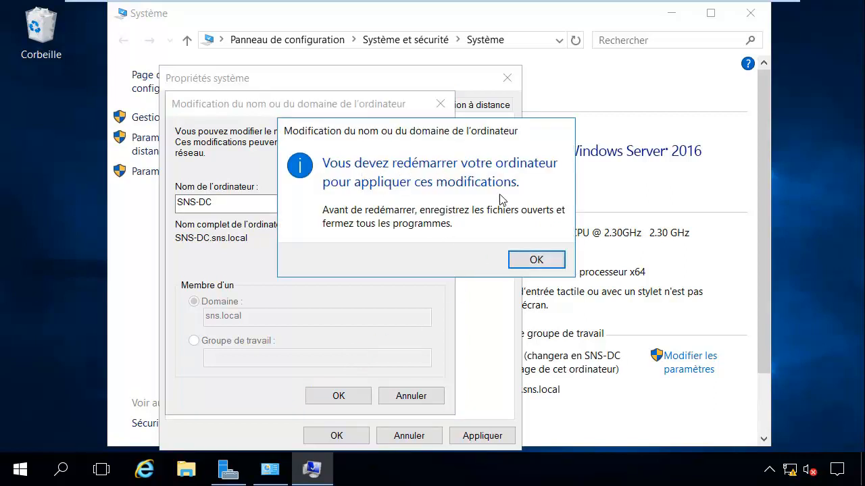
left_click(541, 258)
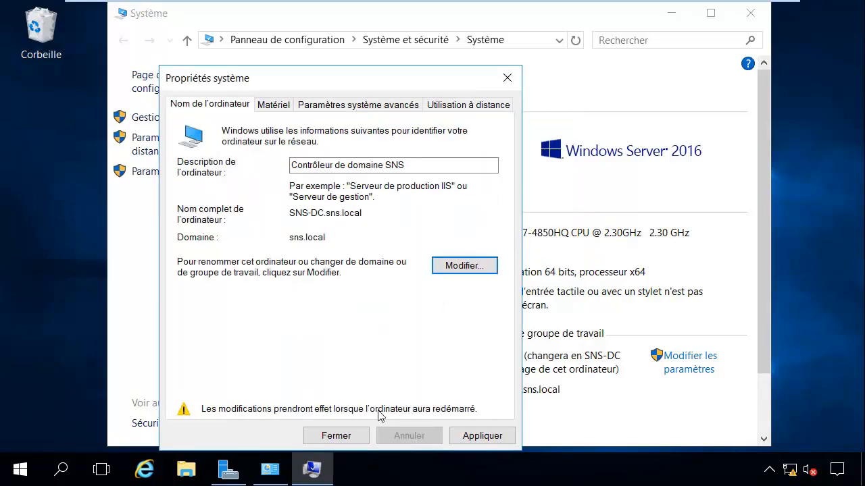
Apply the system property changes with the restart postponed, and close the System window
left_click(480, 436)
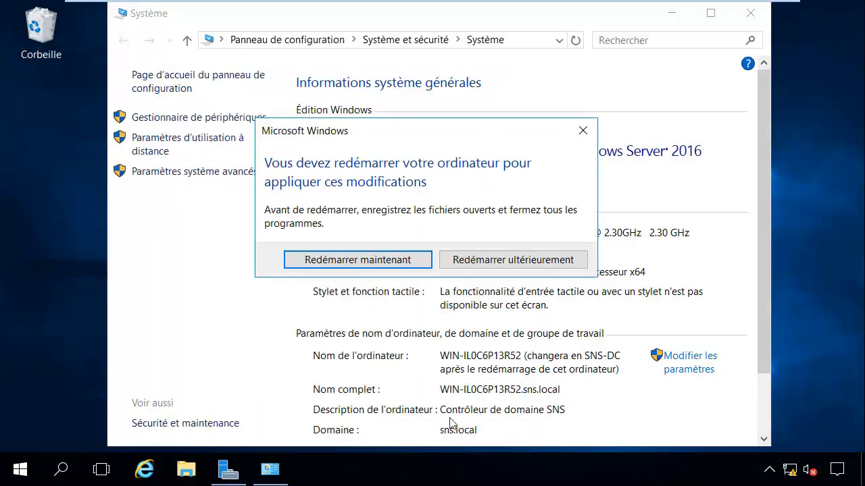
left_click(468, 261)
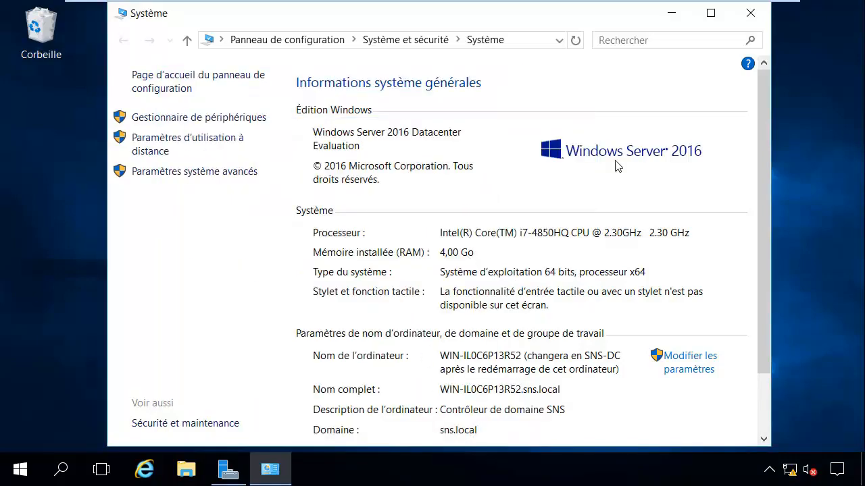
left_click(739, 16)
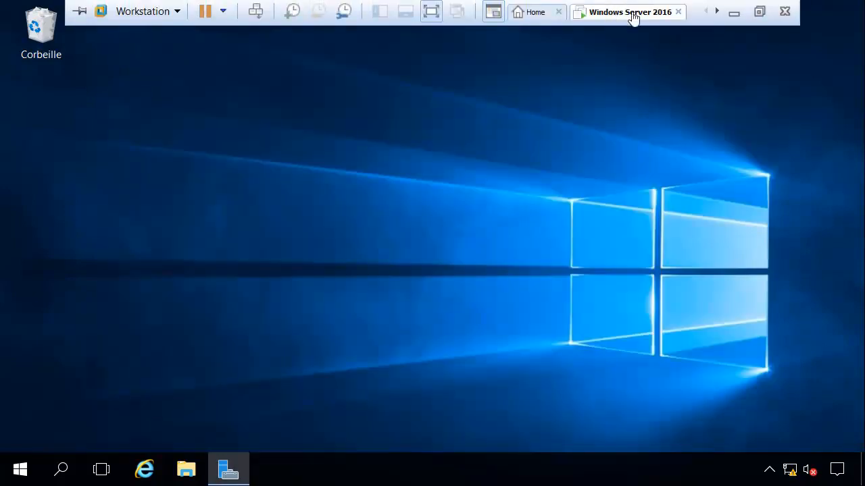
Leave full screen, inspect the network adapter's virtual network in the User virtual machine's settings, and close the settings
left_click(756, 13)
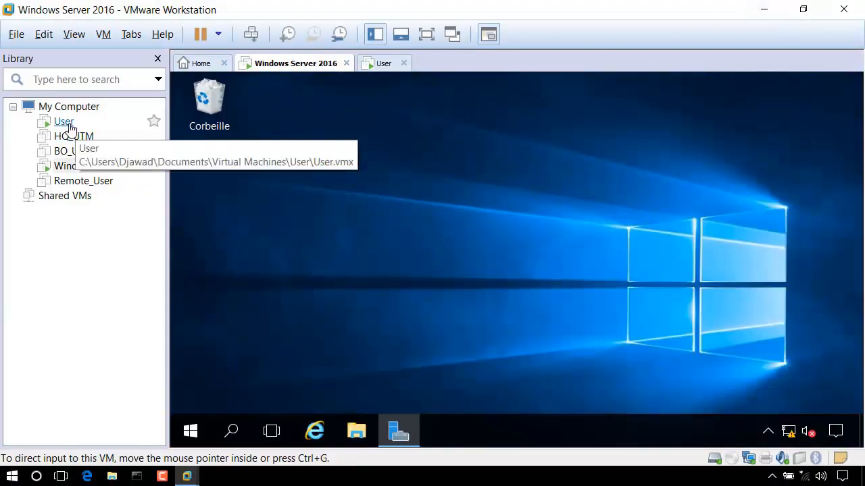
left_click(64, 123)
left_click(342, 218)
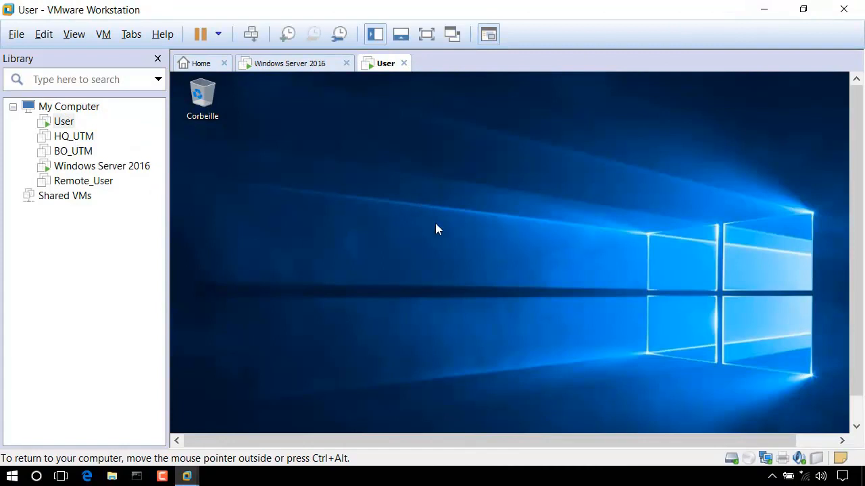
left_click(74, 34)
left_click(73, 34)
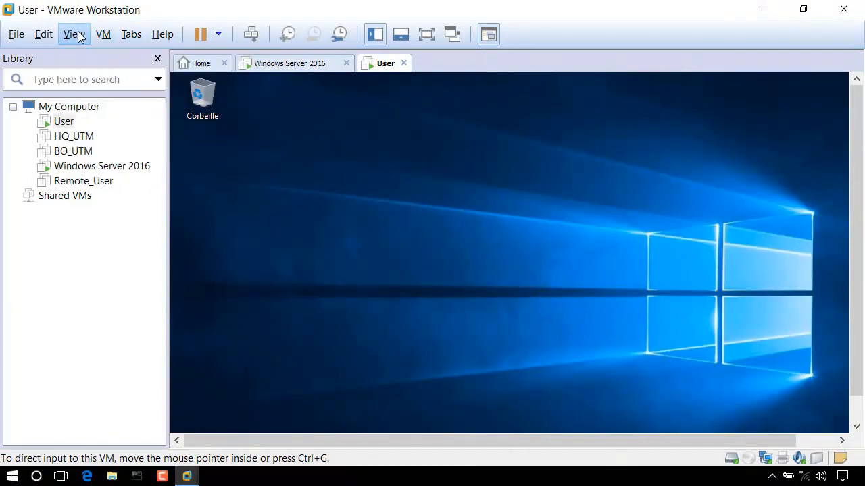
right_click(369, 63)
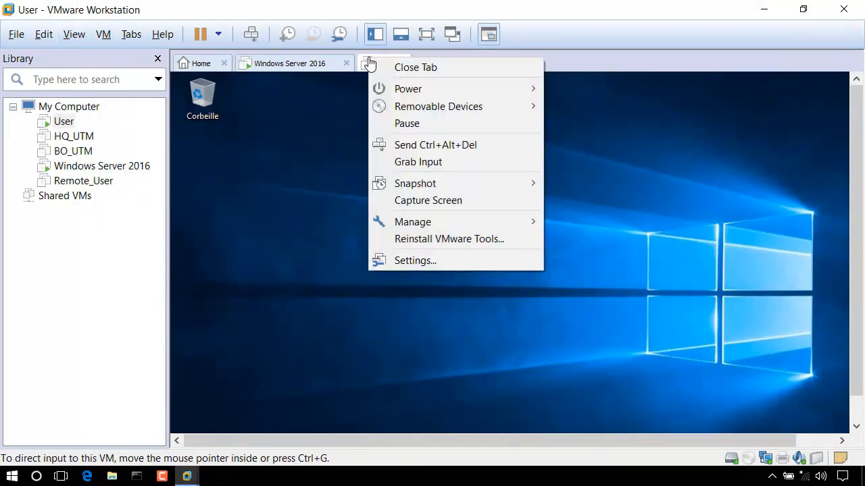
left_click(419, 263)
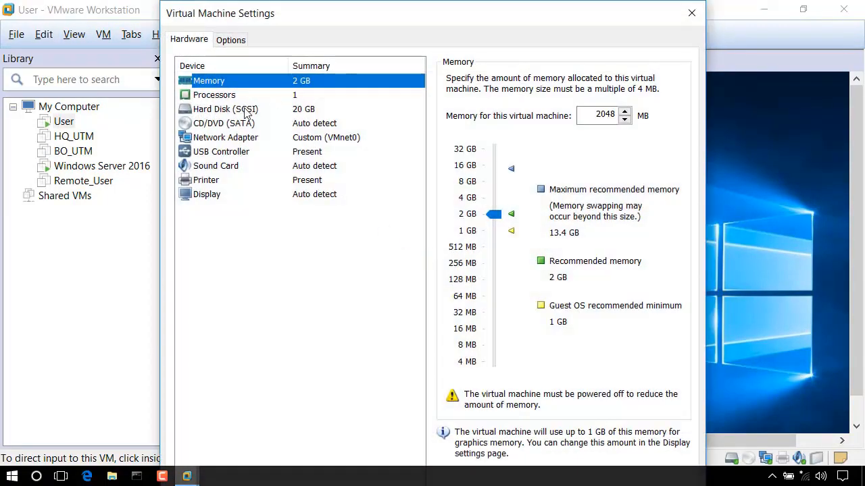
left_click(237, 139)
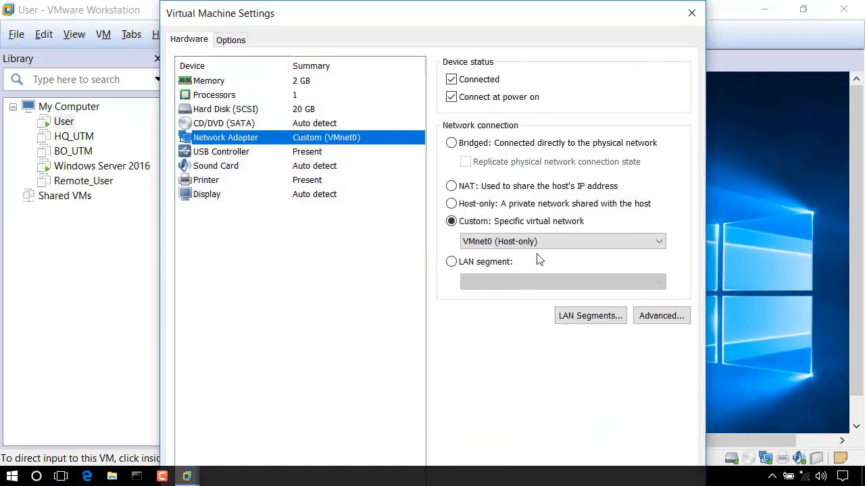
left_click(492, 243)
left_click(491, 244)
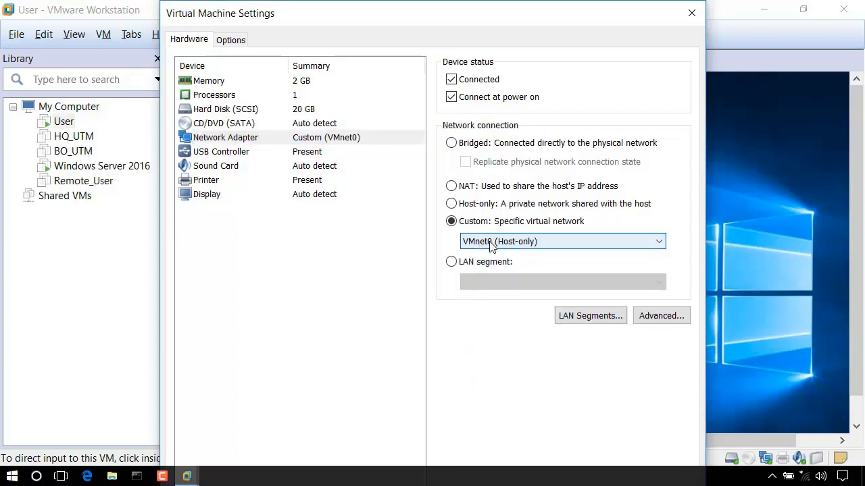
left_click(691, 13)
Connect the Windows Server 2016 virtual machine's network adapter to the custom network VMnet0 and return to the server's desktop
left_click(79, 172)
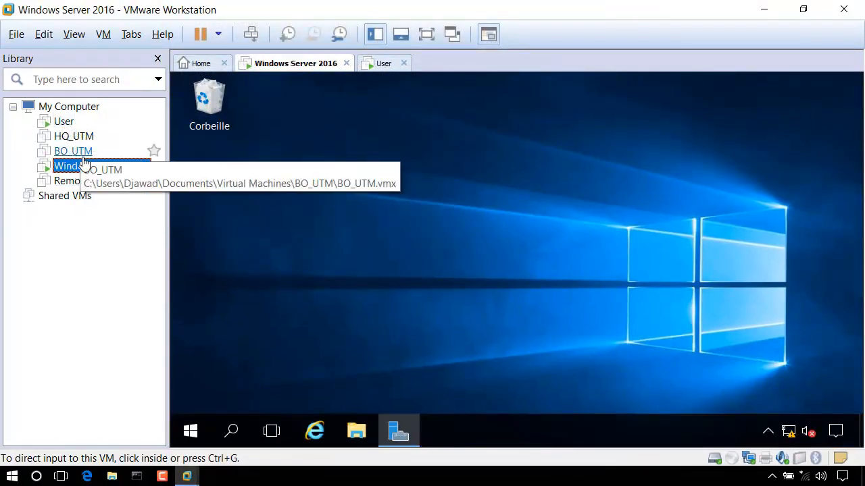
right_click(307, 58)
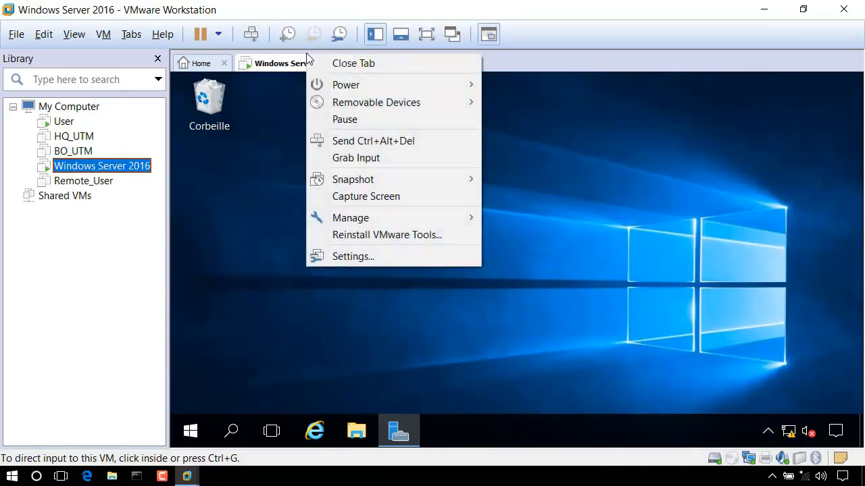
left_click(370, 253)
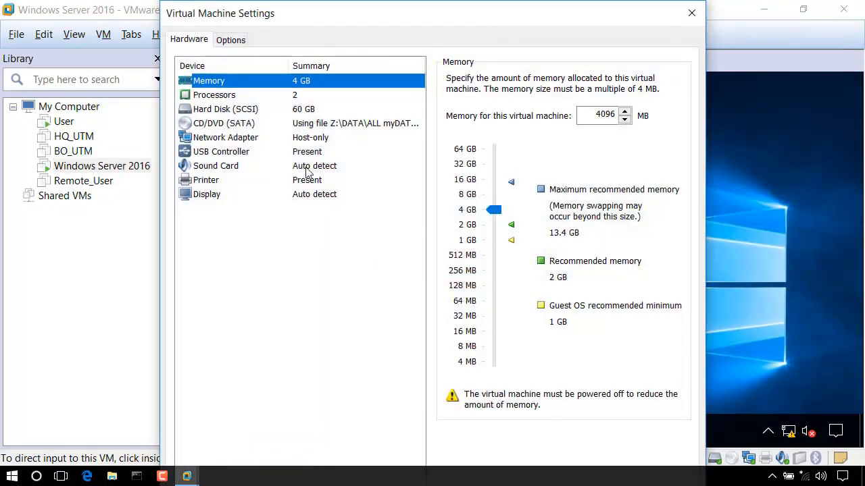
left_click(255, 139)
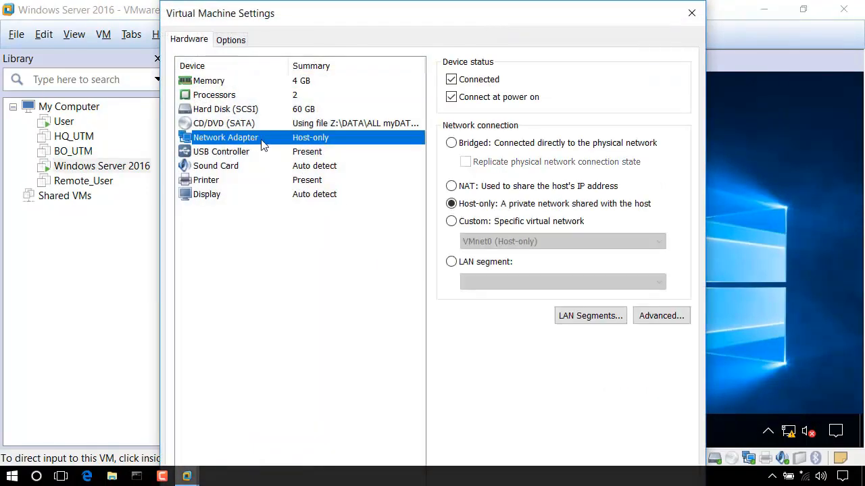
left_click(480, 223)
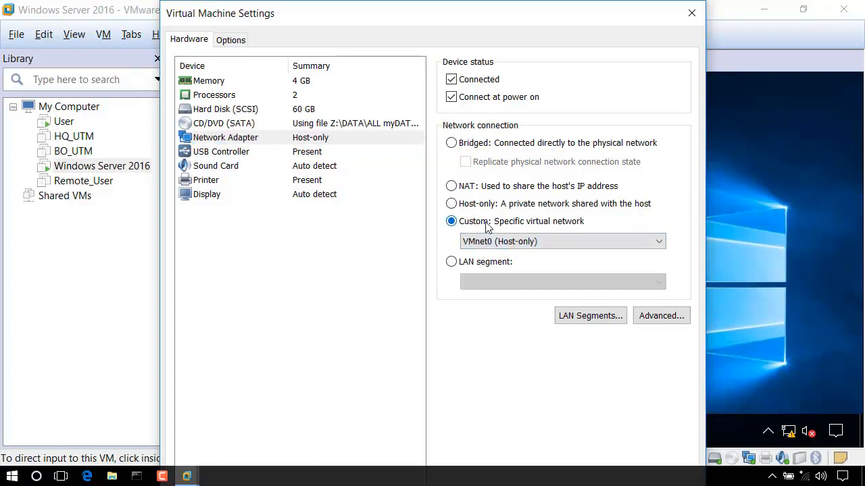
left_click(511, 244)
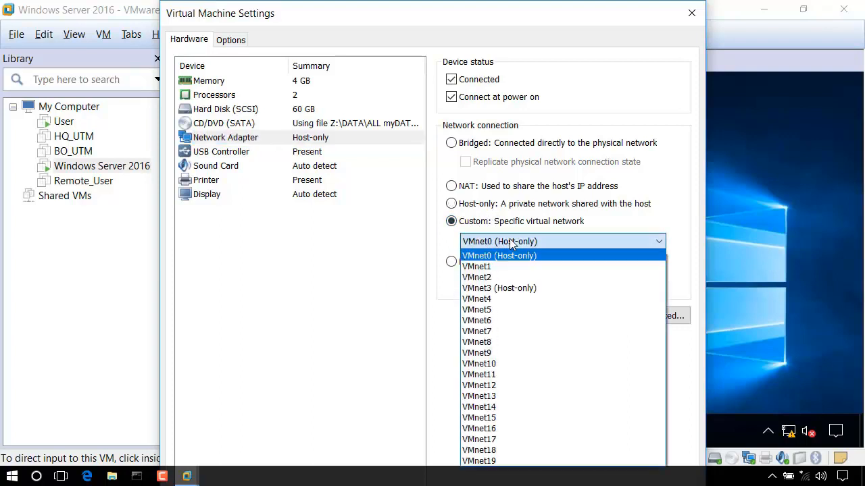
left_click(497, 251)
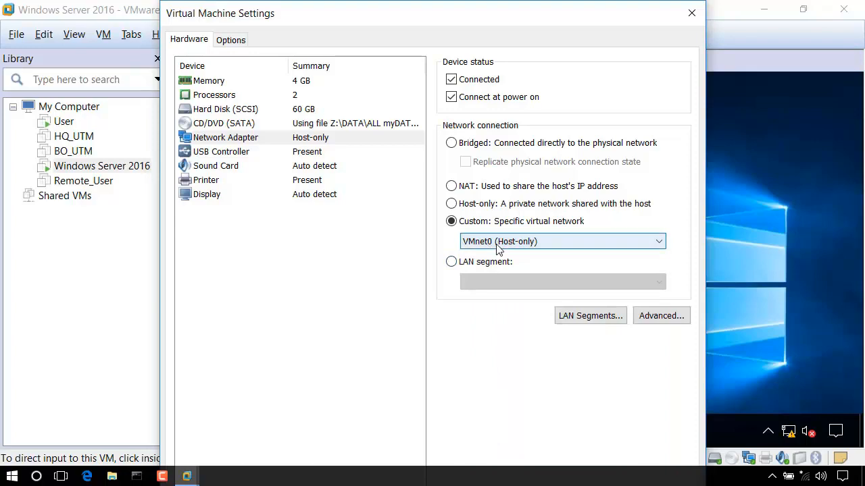
key("Return")
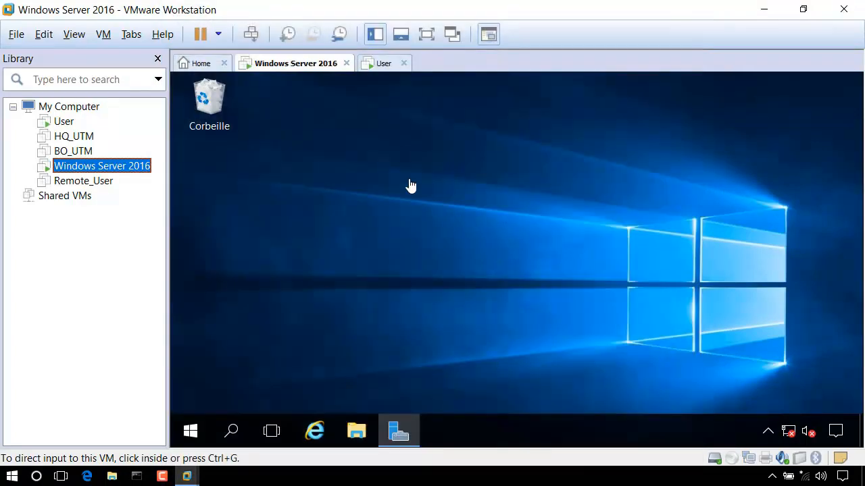
left_click(431, 234)
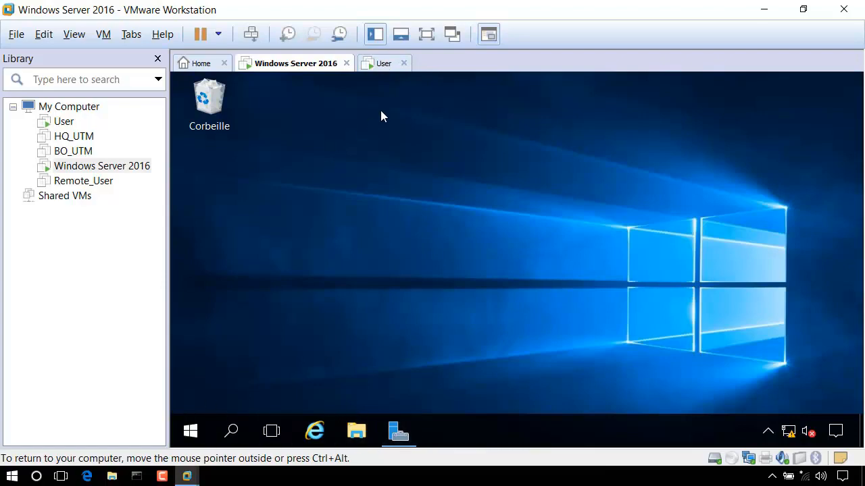
Show the User machine in full screen and inspect the Ethernet0 connection's status and details in its network and sharing center
left_click(382, 63)
left_click(73, 35)
left_click(95, 57)
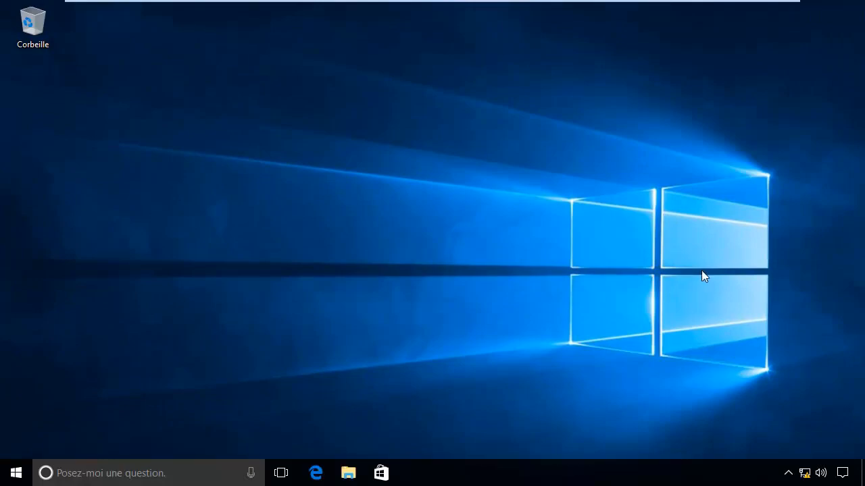
right_click(802, 474)
left_click(802, 466)
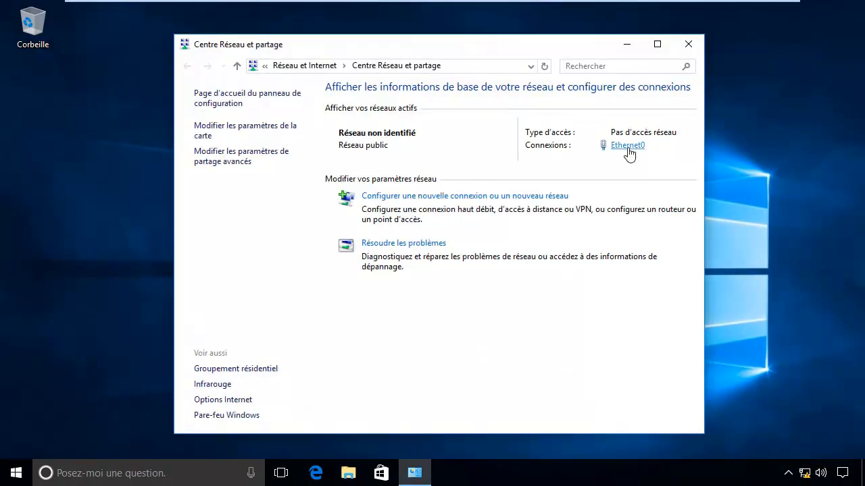
left_click(626, 148)
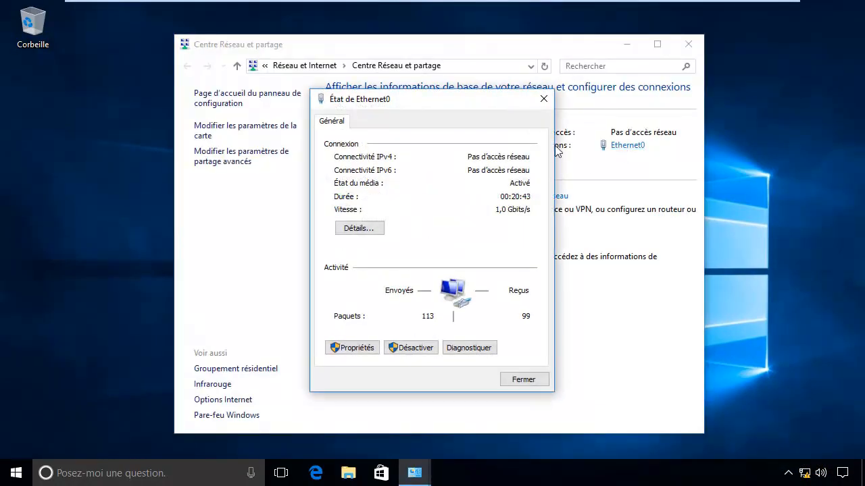
left_click(360, 229)
left_click(510, 387)
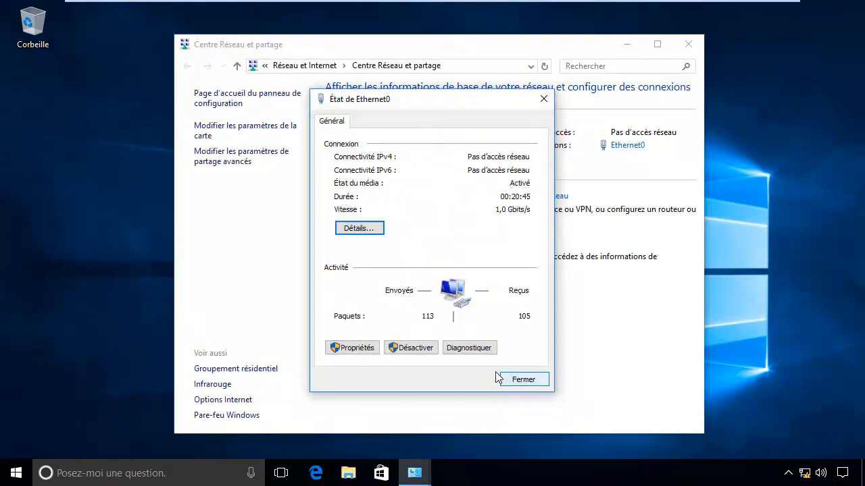
Assign the User machine's Ethernet0 the IPv4 address 10.10.10.5, mask 255.255.255.0, gateway 10.10.10.1 and preferred DNS server 10.10.10.2, and close the connection dialogs
left_click(351, 348)
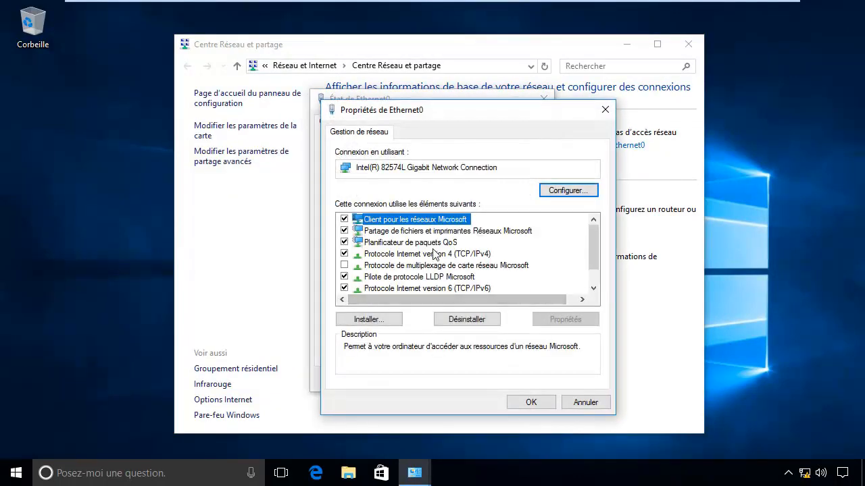
double_click(433, 254)
left_click(377, 253)
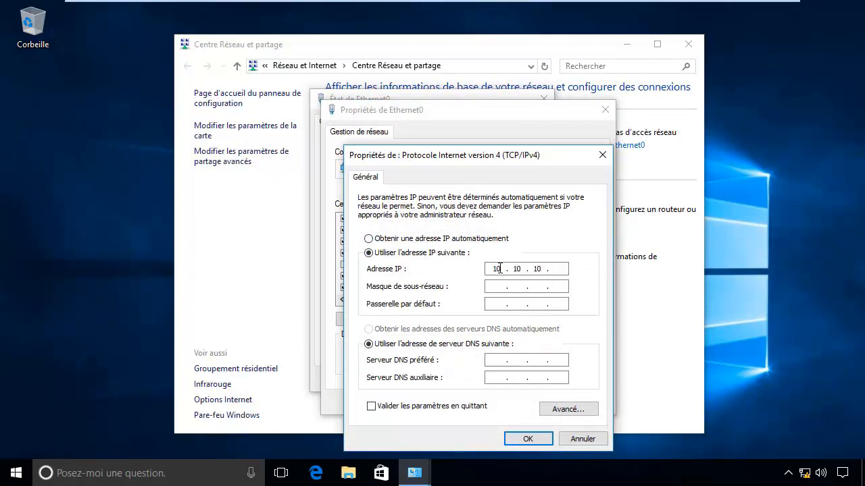
key("Tab")
type("1")
type("55 . 255 . 255 . 0")
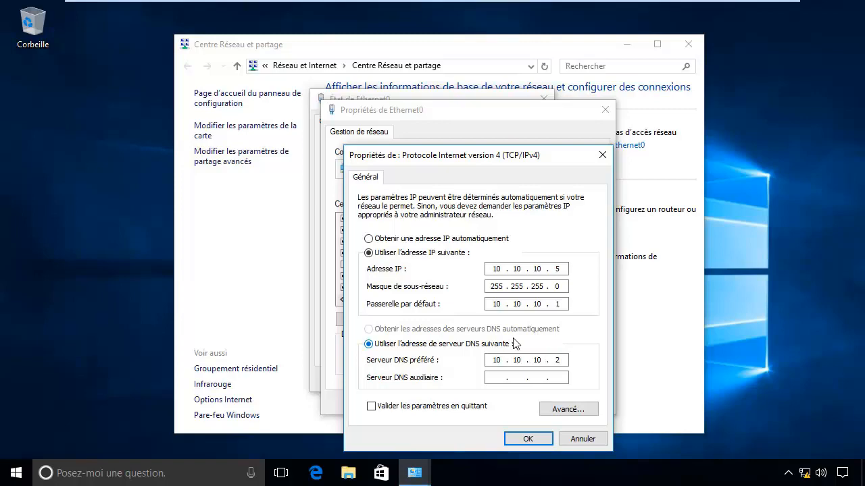
left_click(528, 440)
left_click(529, 405)
left_click(520, 377)
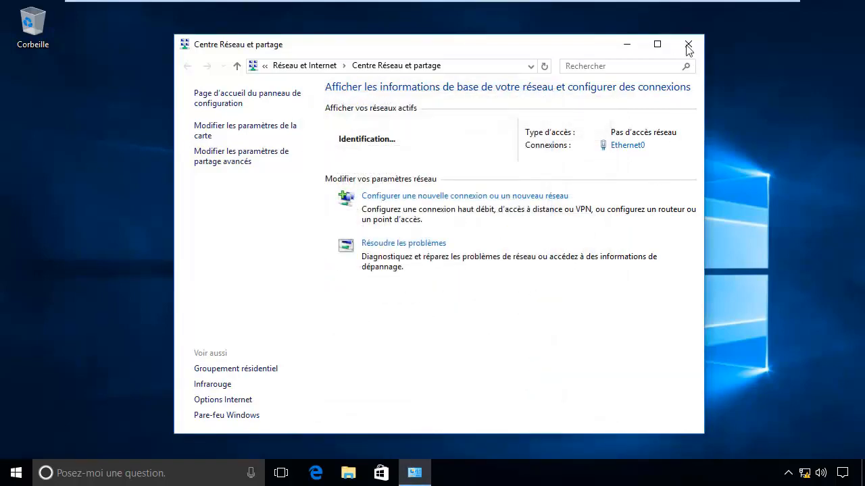
Switch to Windows Server 2016, check the IPv4 settings of its Ethernet0 connection, and close the network windows
mouse_move(596, 4)
left_click(563, 12)
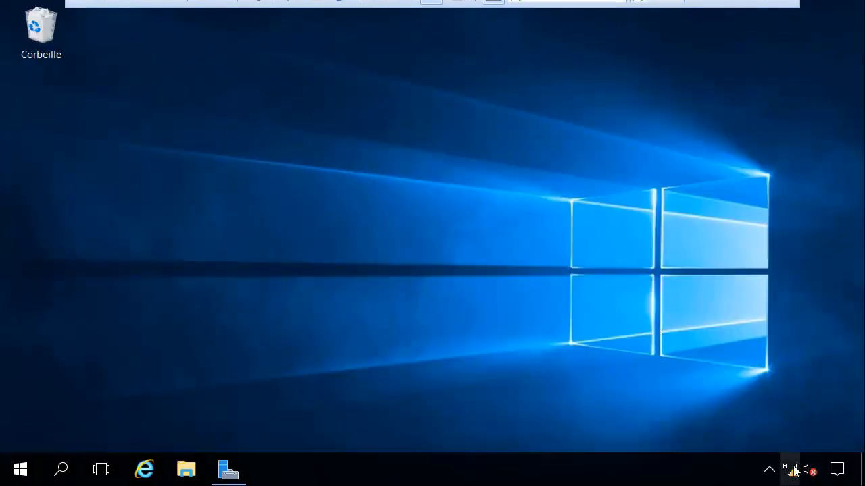
left_click(788, 469)
right_click(785, 466)
left_click(783, 458)
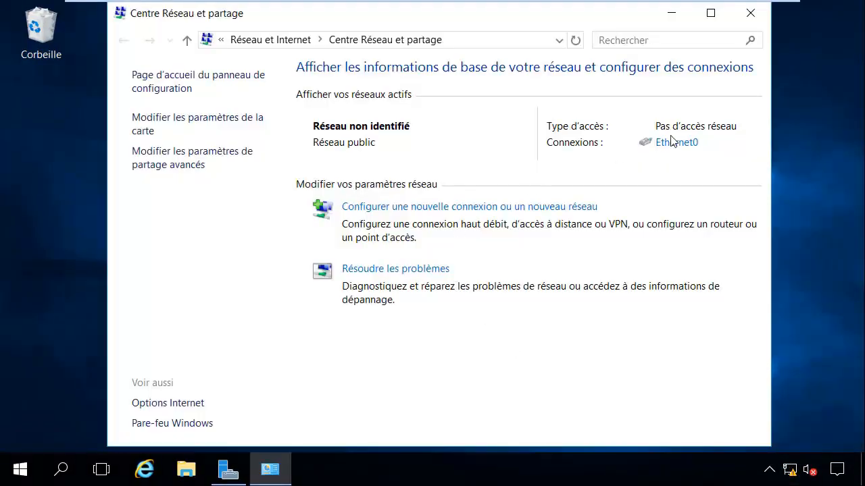
left_click(676, 143)
left_click(348, 376)
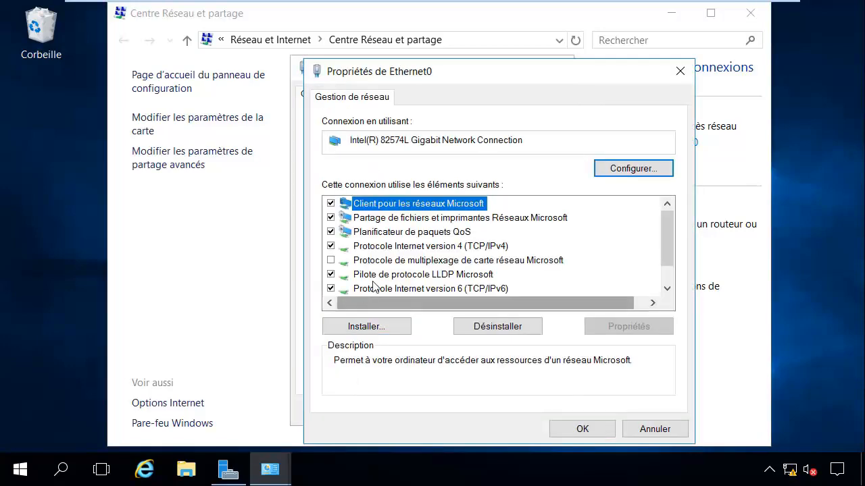
double_click(450, 246)
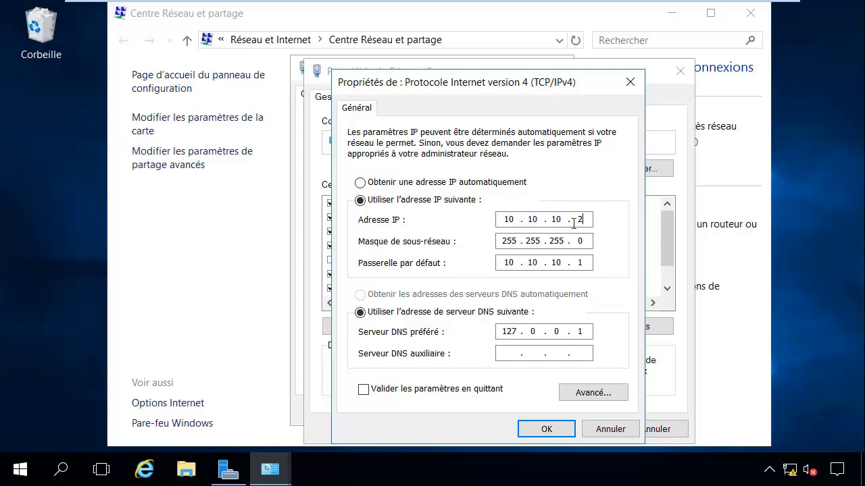
left_click(546, 429)
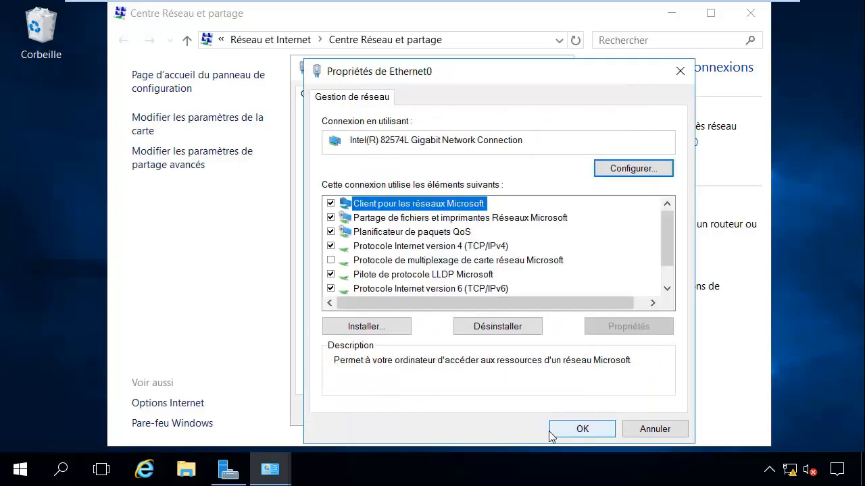
left_click(578, 430)
left_click(539, 414)
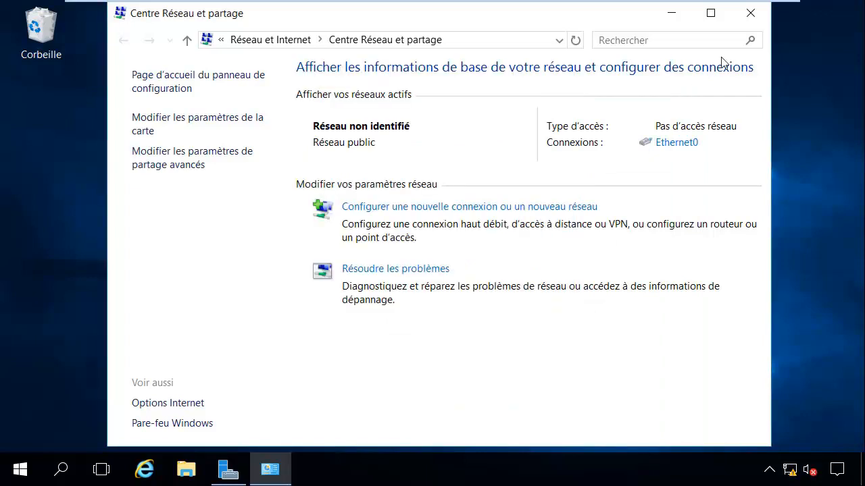
left_click(752, 14)
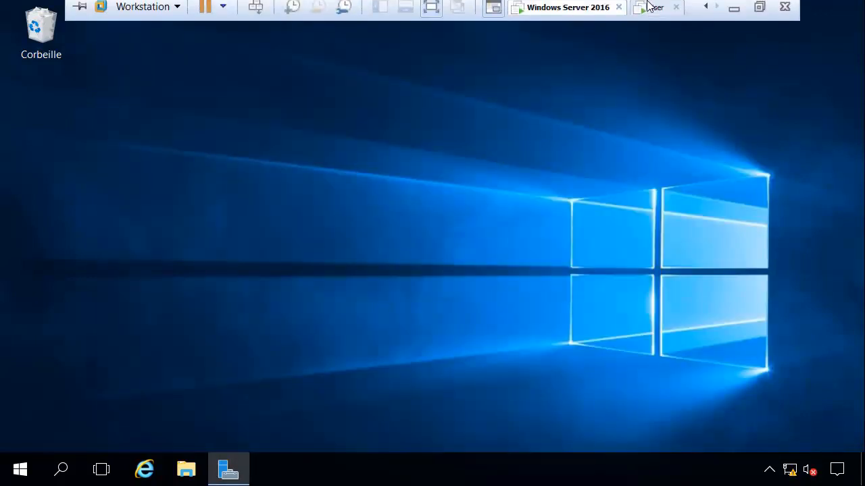
Switch to the User machine, close its network and sharing center, and ping 10.10.10.2 from a command prompt
left_click(643, 16)
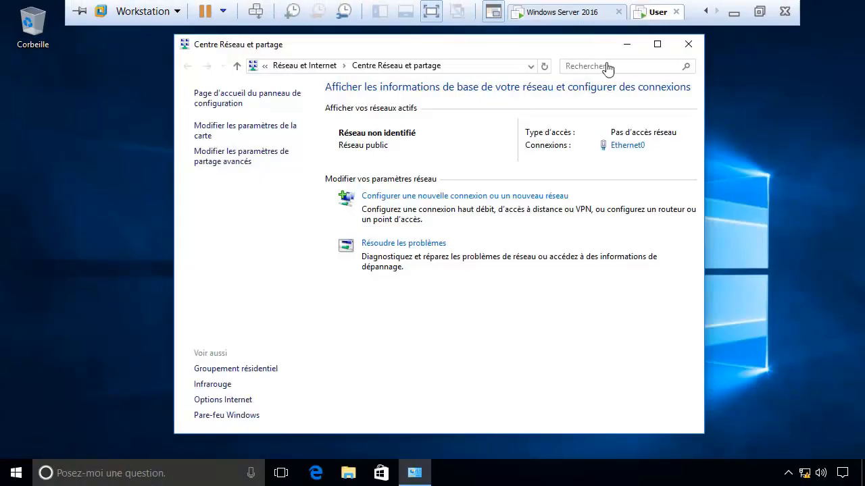
left_click(688, 44)
left_click(8, 476)
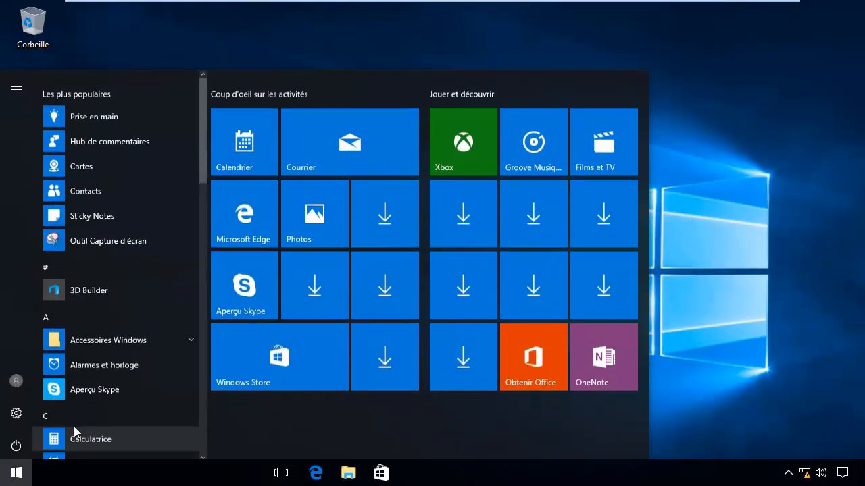
type("cmd")
key("Return")
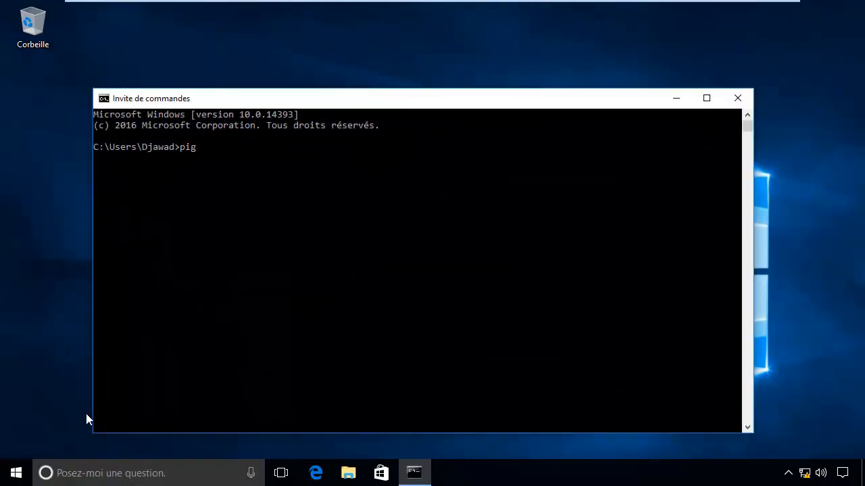
type("ping 10")
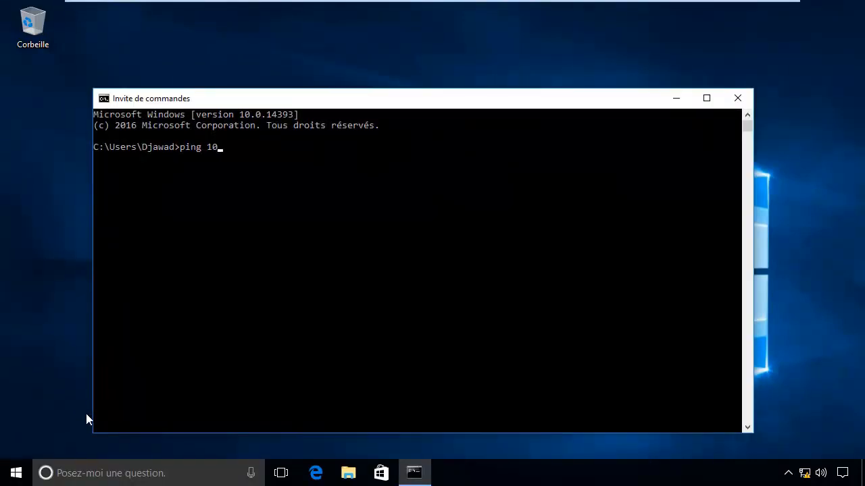
type(".10.10.2")
key("Return")
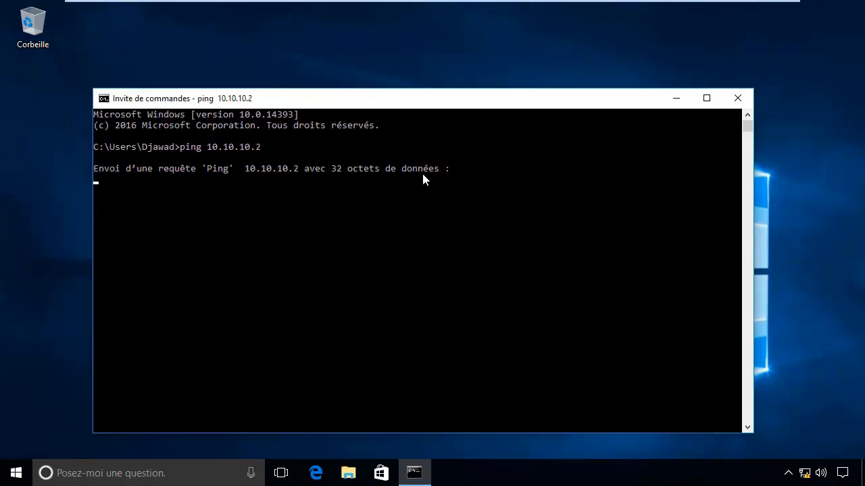
mouse_move(594, 4)
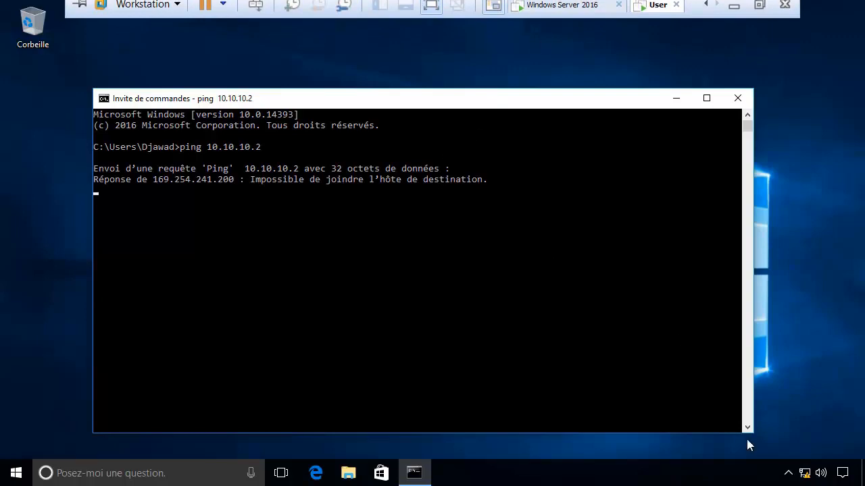
Examine the Ethernet0 connection's status and network details on the User machine, and close the network windows
right_click(805, 477)
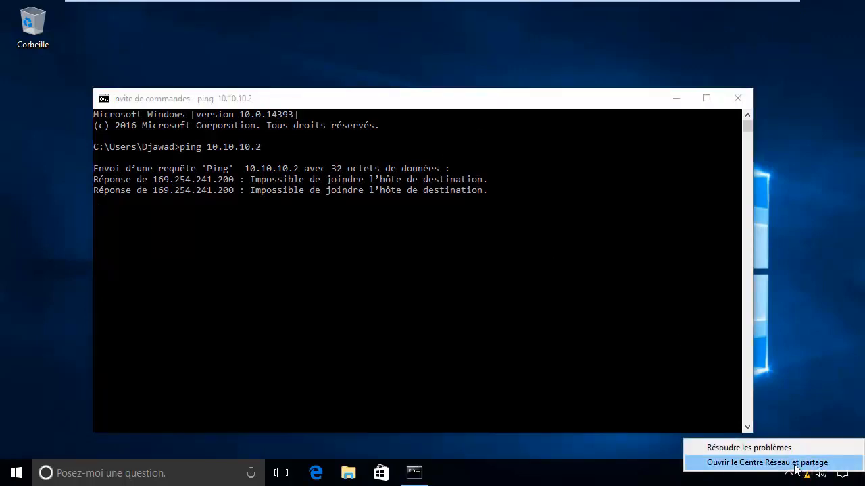
left_click(776, 462)
left_click(630, 144)
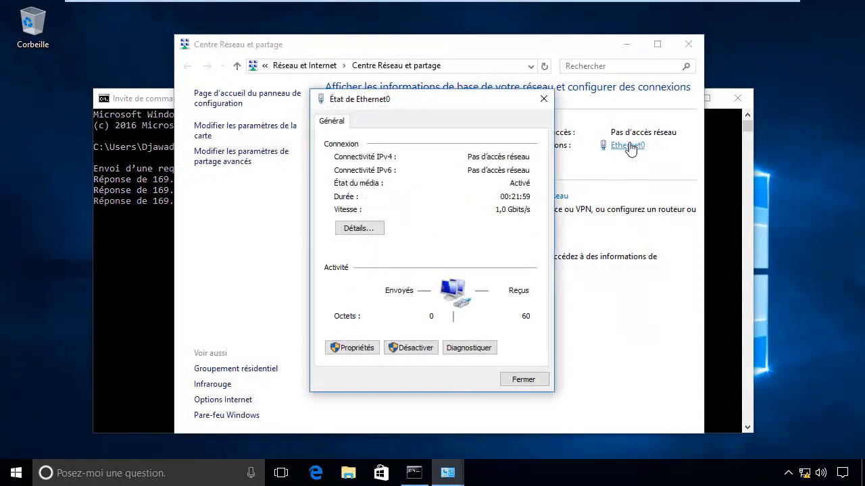
left_click(363, 228)
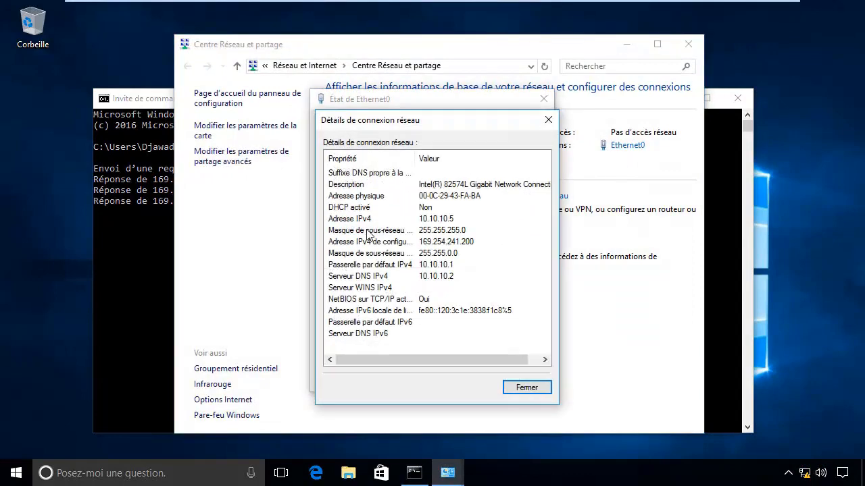
left_click(533, 388)
left_click(359, 233)
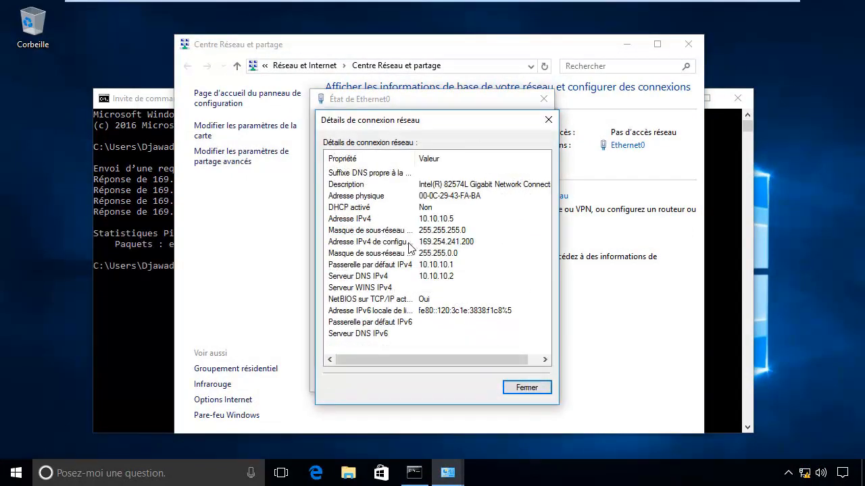
left_click(392, 241)
left_click(525, 387)
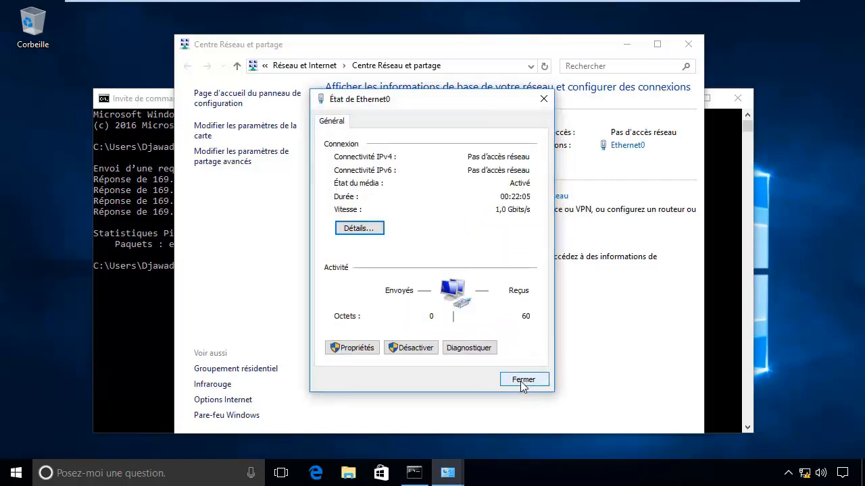
left_click(519, 384)
left_click(693, 44)
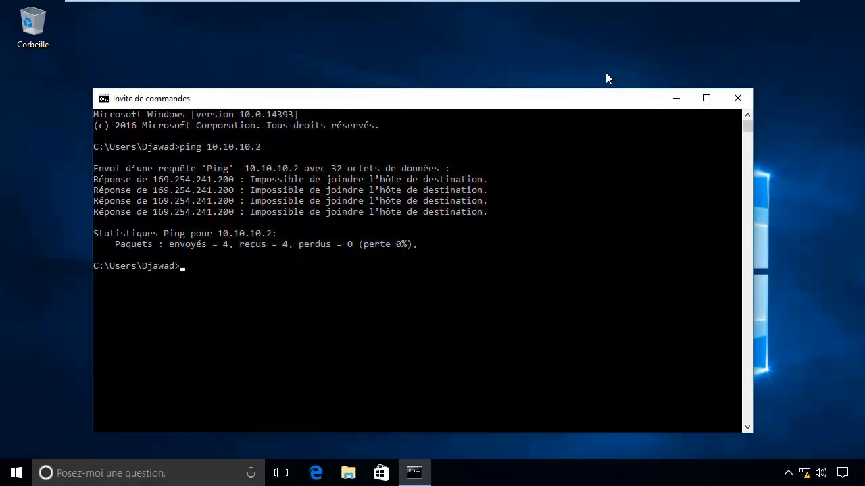
Disable the User machine's Ethernet0 connection and re-enable it from the network connections
right_click(803, 473)
left_click(763, 463)
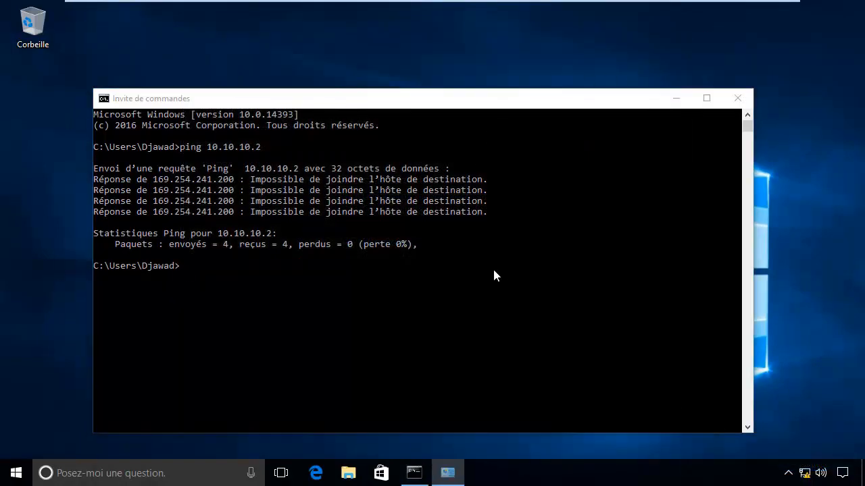
left_click(618, 145)
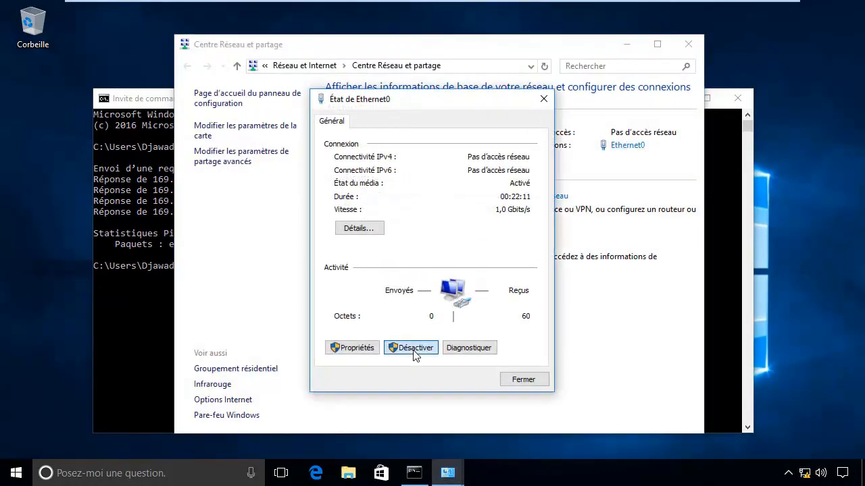
left_click(413, 352)
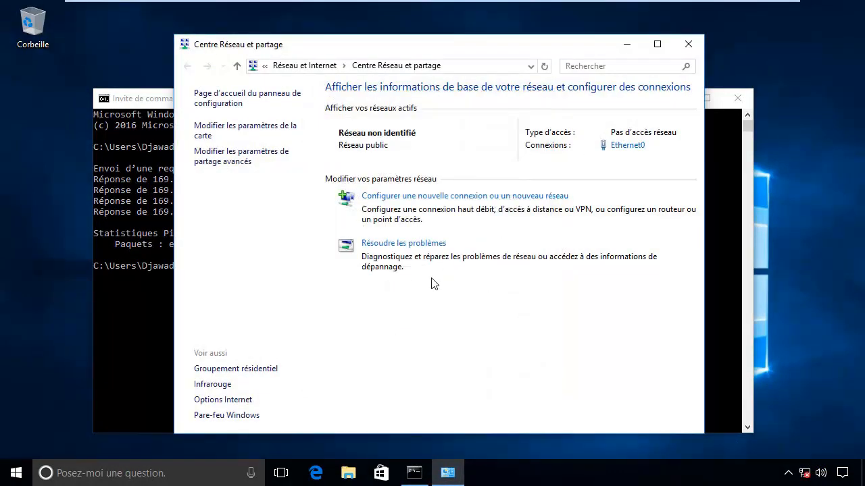
left_click(243, 129)
right_click(400, 127)
left_click(418, 137)
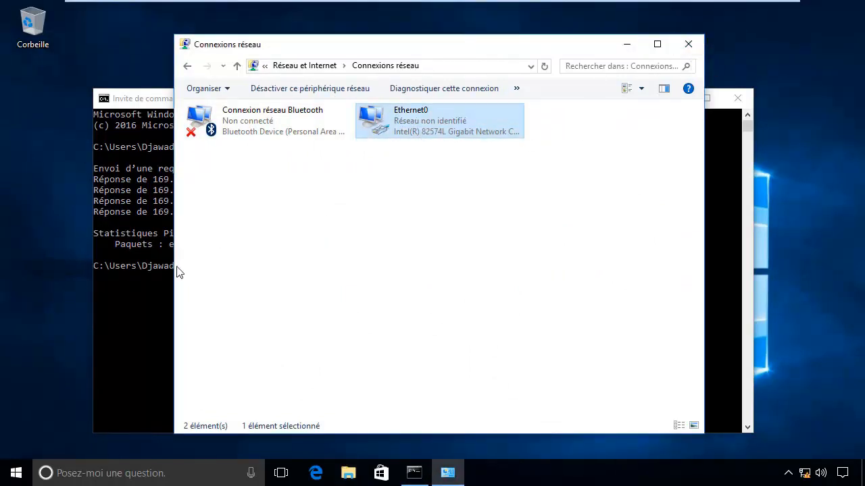
Run ipconfig in the command prompt to check Ethernet0's IPv4 address, and close the command prompt and network connections windows
left_click(118, 304)
type("ipc")
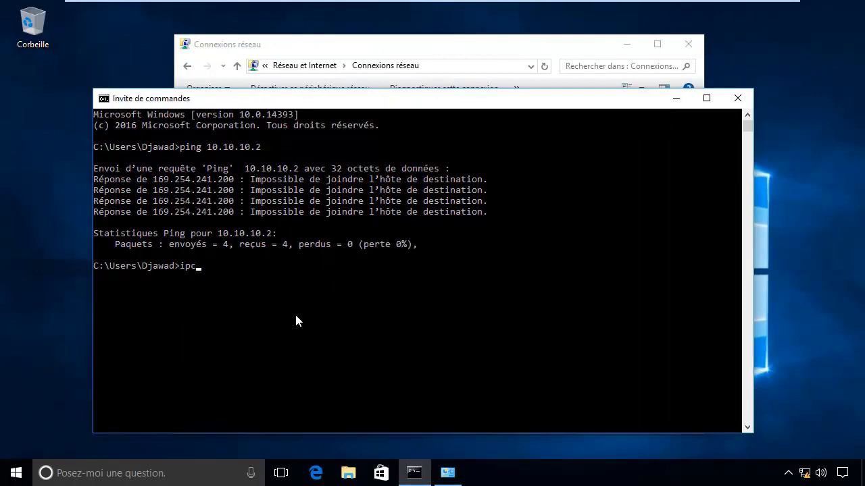
type("onfig")
key("Return")
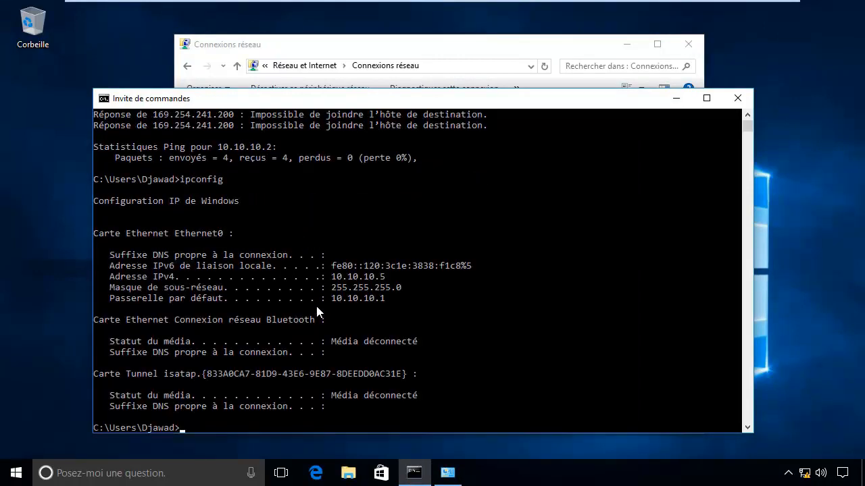
left_click_drag(348, 277, 411, 277)
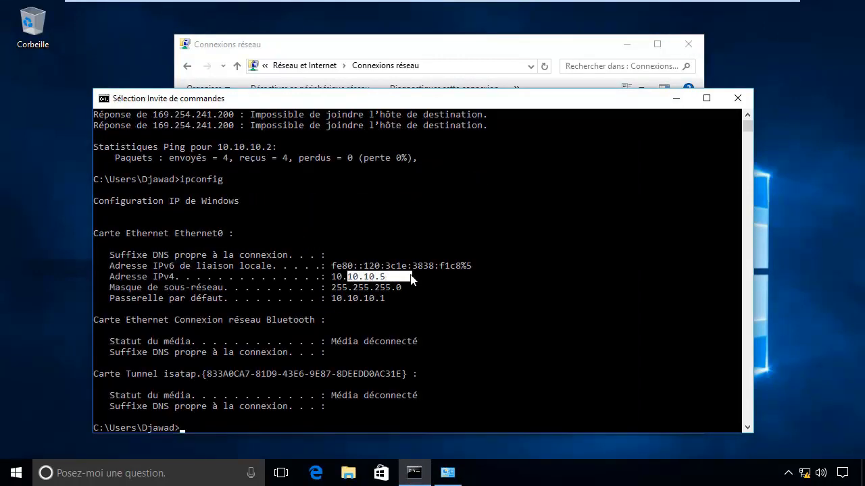
left_click(736, 98)
left_click(688, 44)
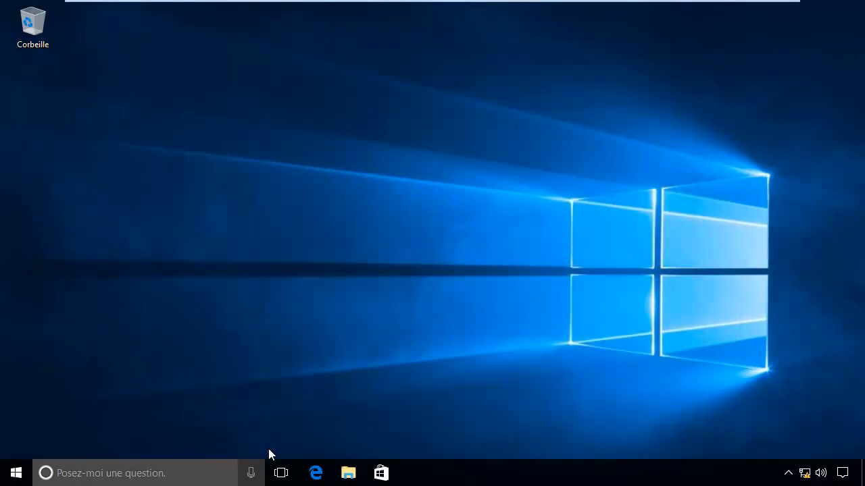
Open Windows PowerShell on the User machine, ping 10.10.10.2 to test the link to the server, and close PowerShell
left_click(3, 478)
type("powershe")
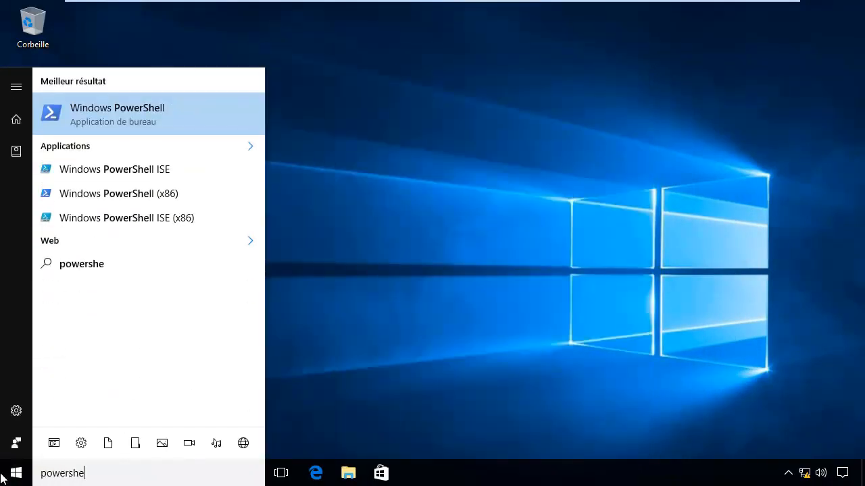
key("Return")
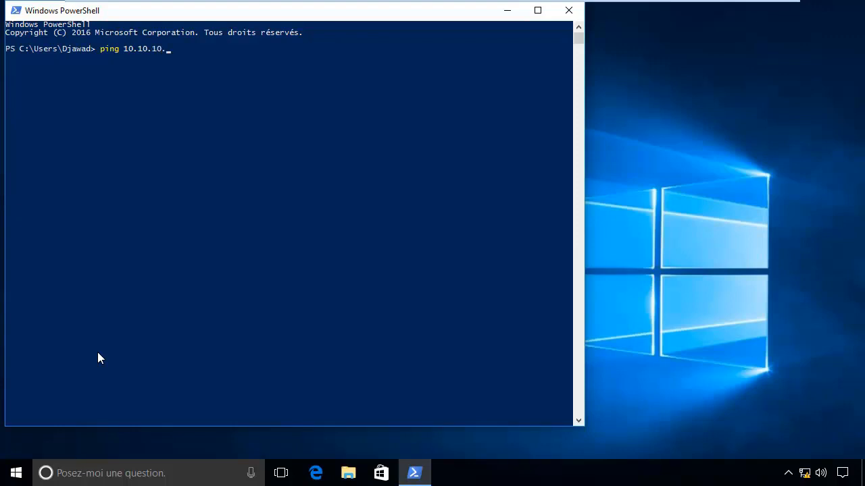
key("Return")
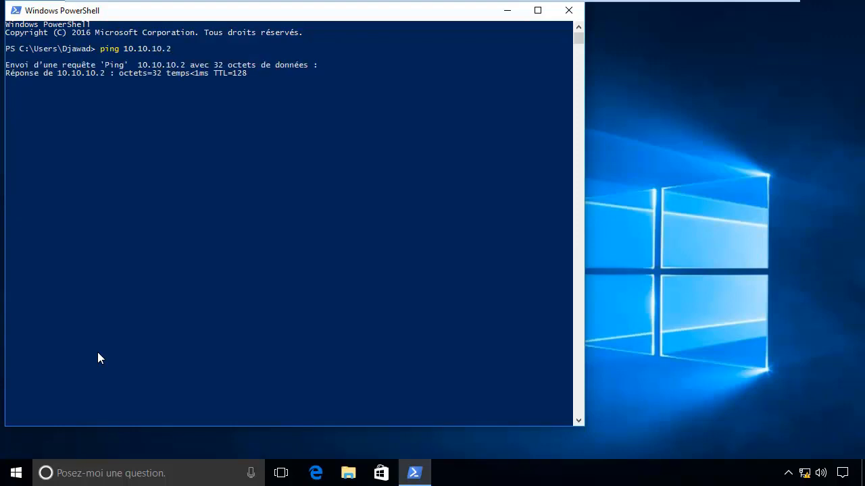
left_click_drag(258, 9, 389, 21)
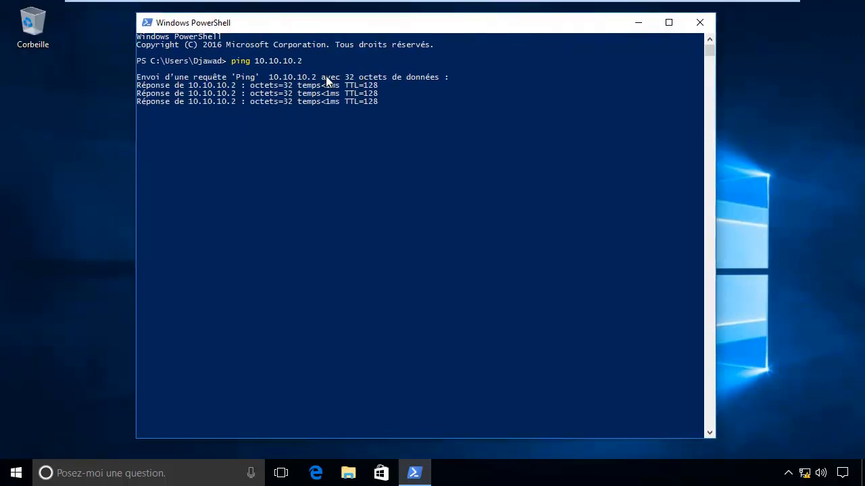
left_click_drag(254, 62, 331, 62)
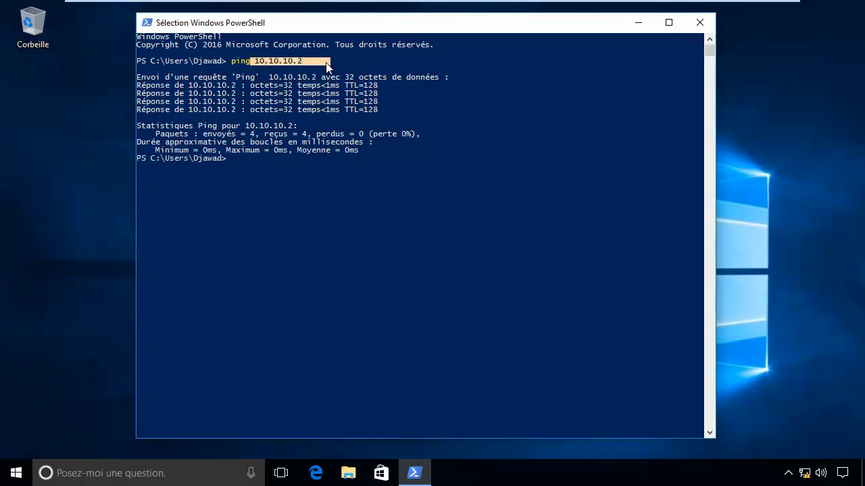
left_click(700, 24)
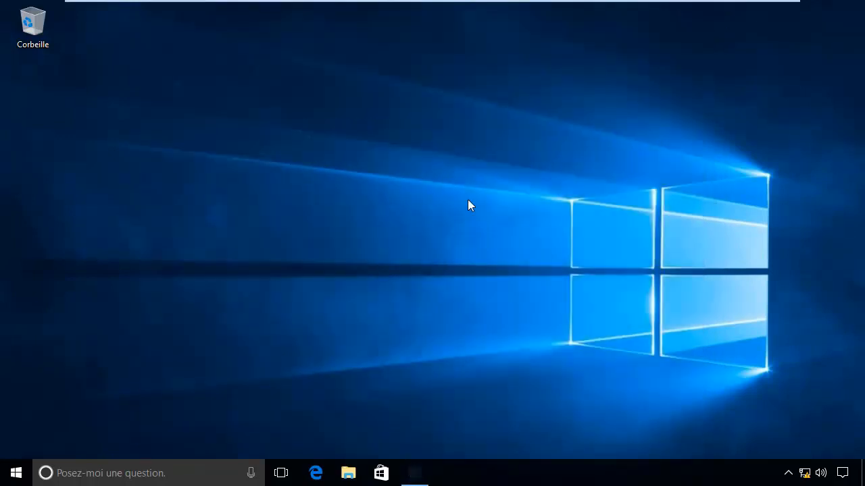
Open the User machine's system properties for the computer name and enter User as the computer description
right_click(15, 480)
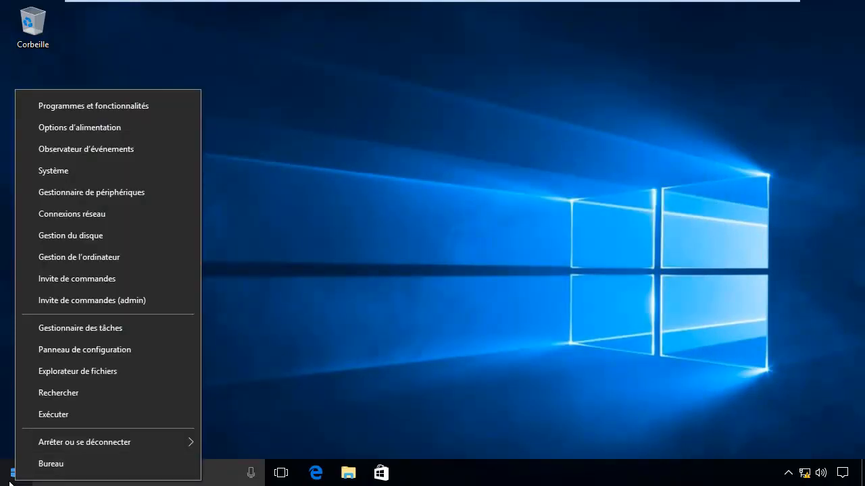
left_click(117, 171)
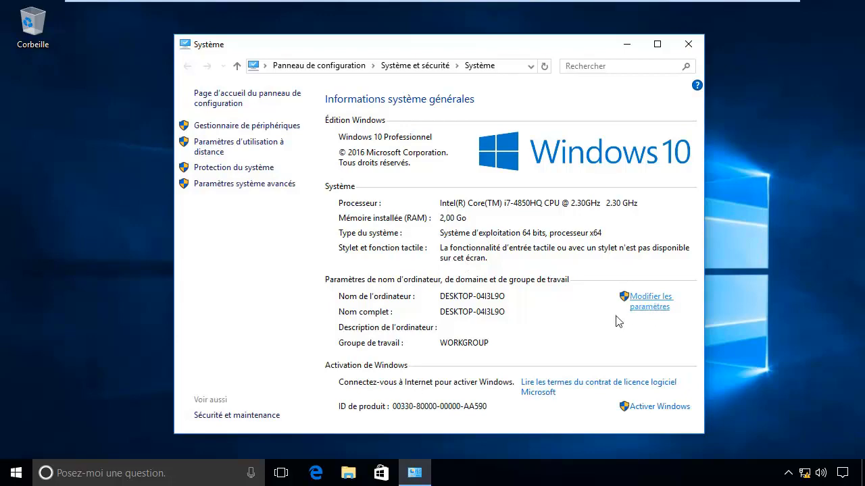
left_click(635, 306)
left_click_drag(158, 53, 374, 80)
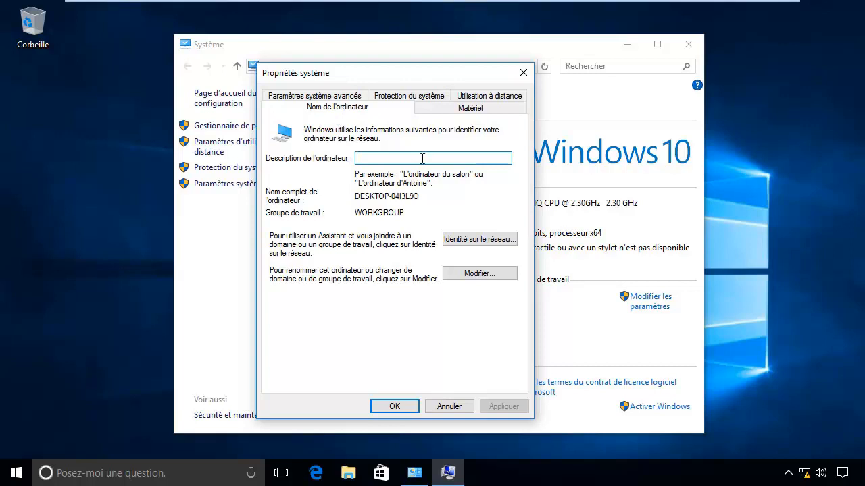
type("User")
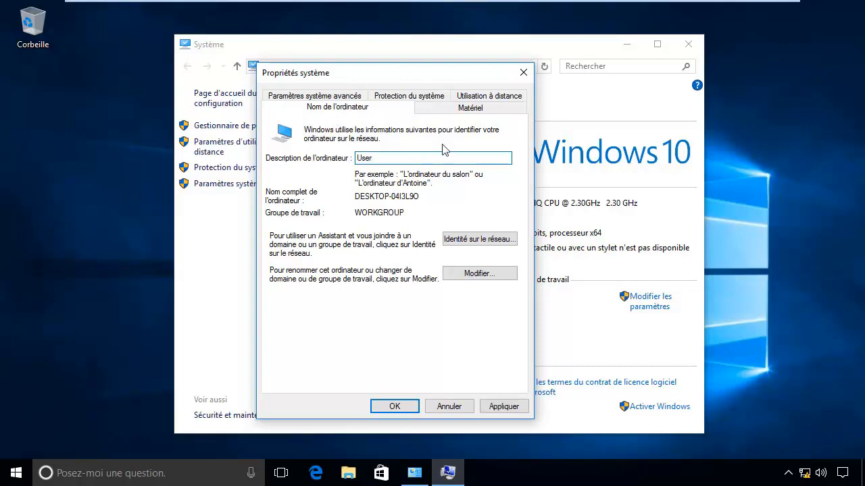
Enter SNS-USER as the new computer name and choose domain membership instead of the workgroup
left_click(494, 274)
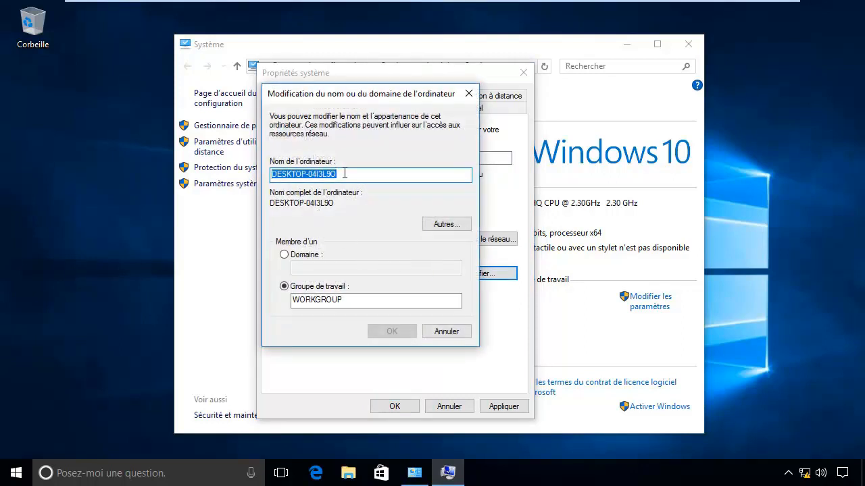
left_click(284, 255)
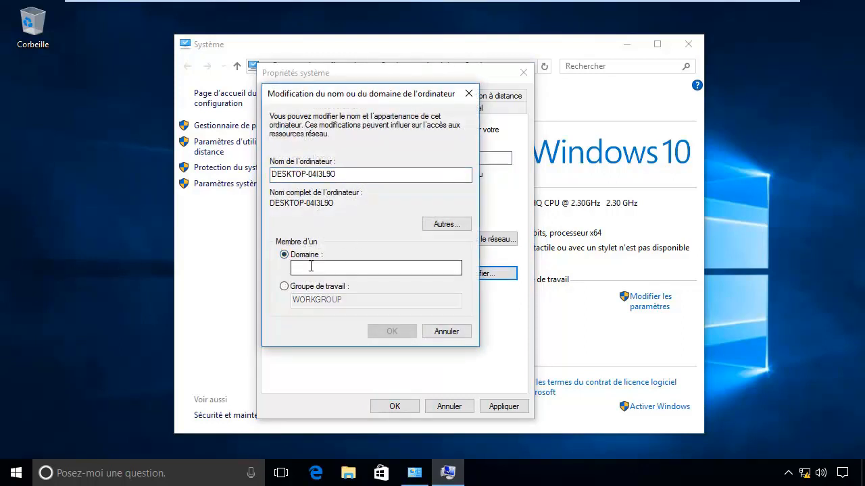
left_click_drag(355, 173, 237, 192)
type("USE")
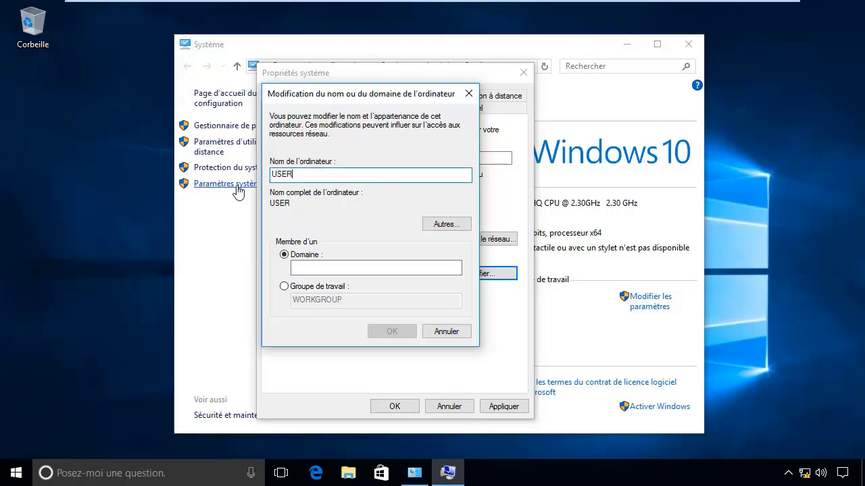
type("R")
left_click(272, 173)
type("-")
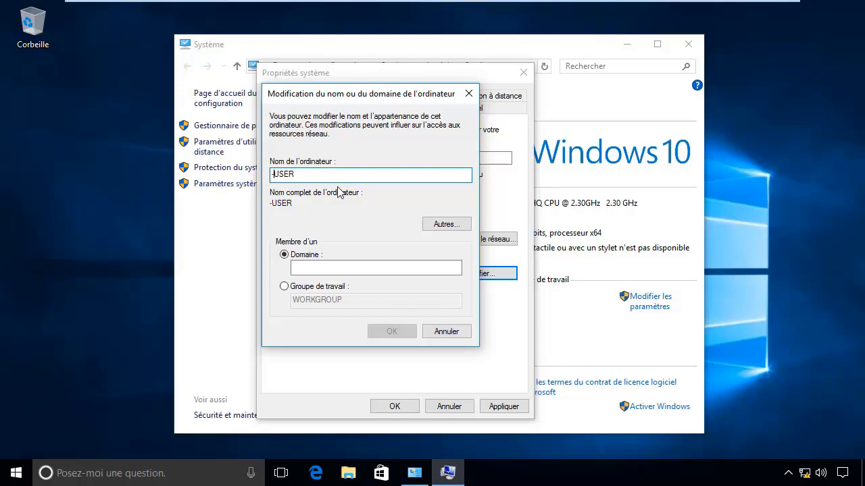
type("SNS")
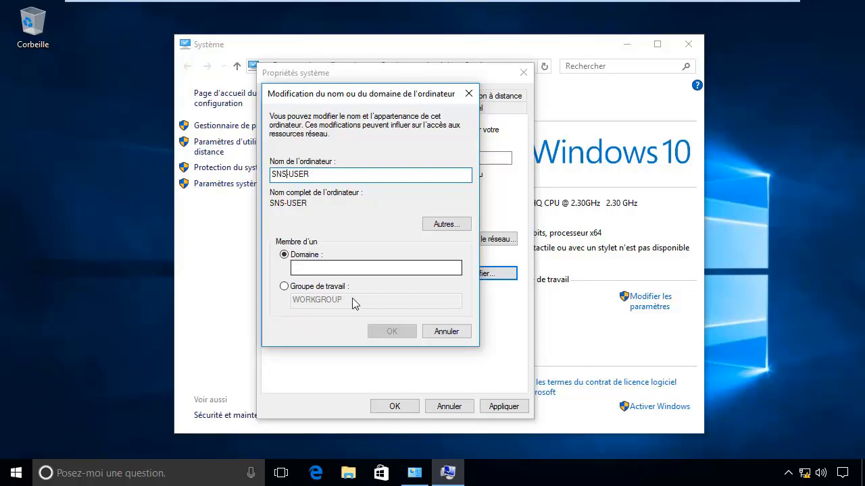
Enter sns.local as the domain and try to join it, checking the NetBIOS name and DNS suffix settings
left_click(347, 269)
type("sns.local")
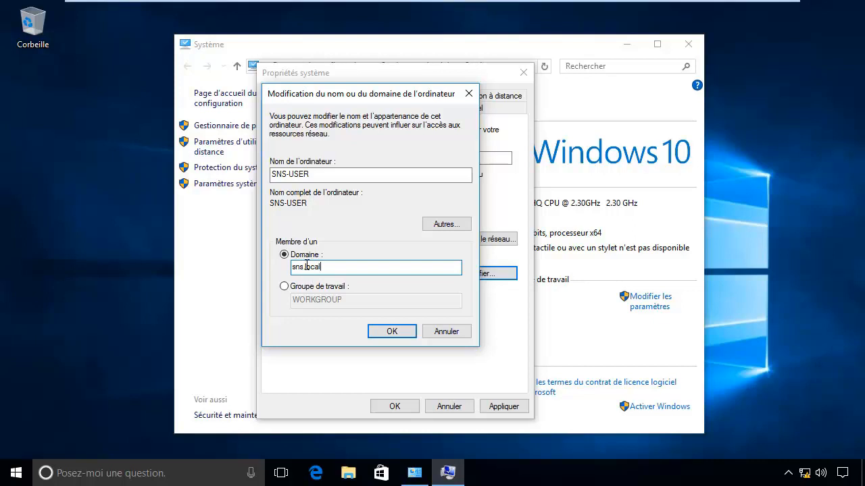
left_click(395, 333)
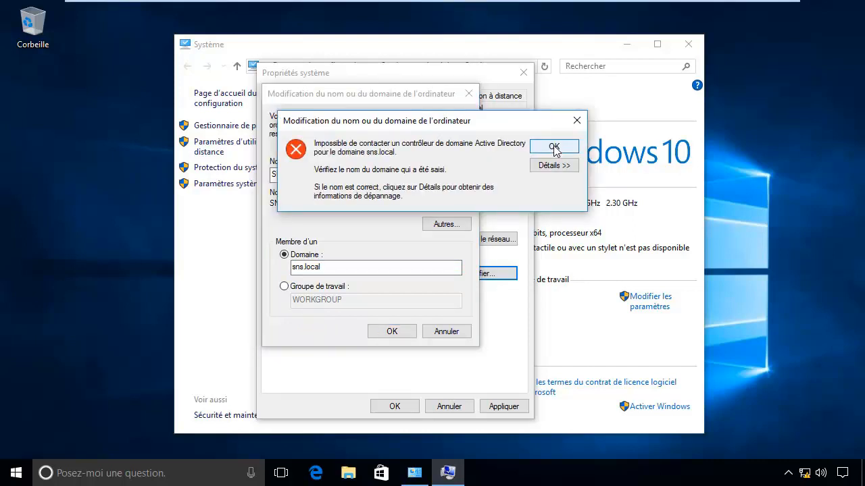
left_click(553, 148)
left_click(387, 330)
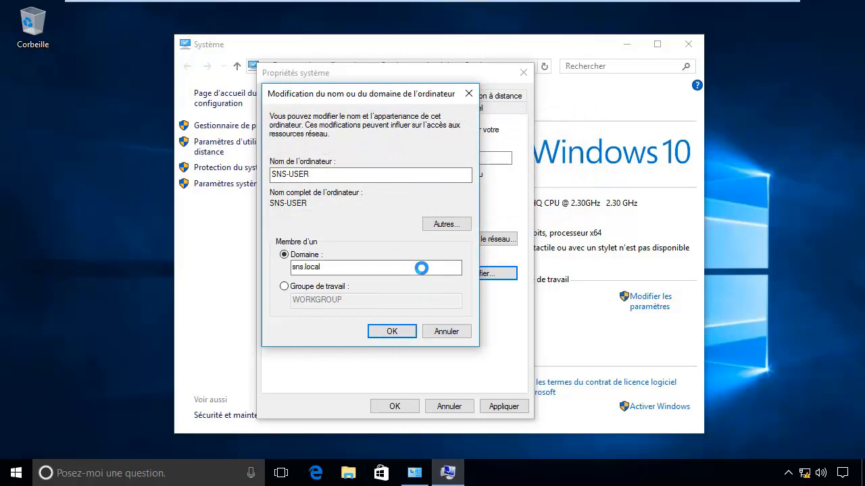
left_click(540, 150)
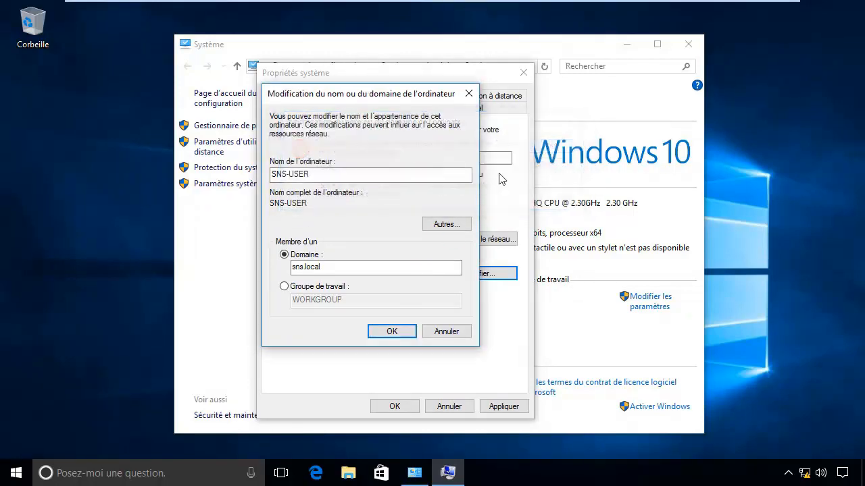
left_click(441, 225)
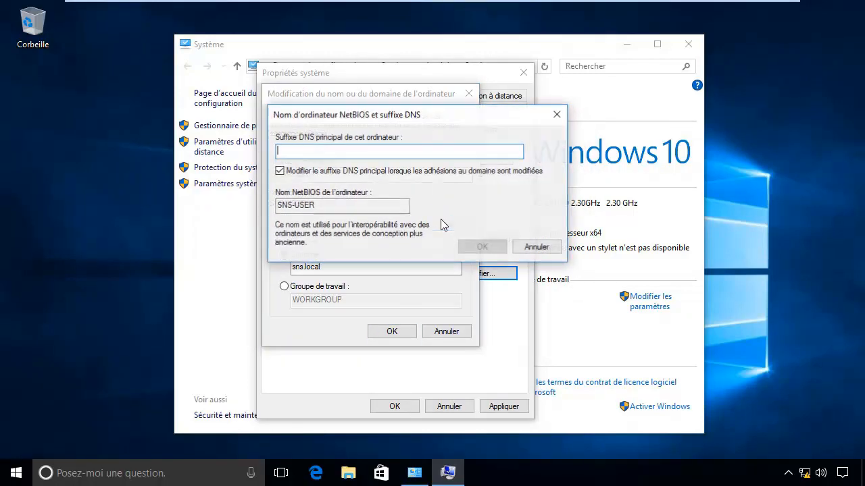
left_click(548, 247)
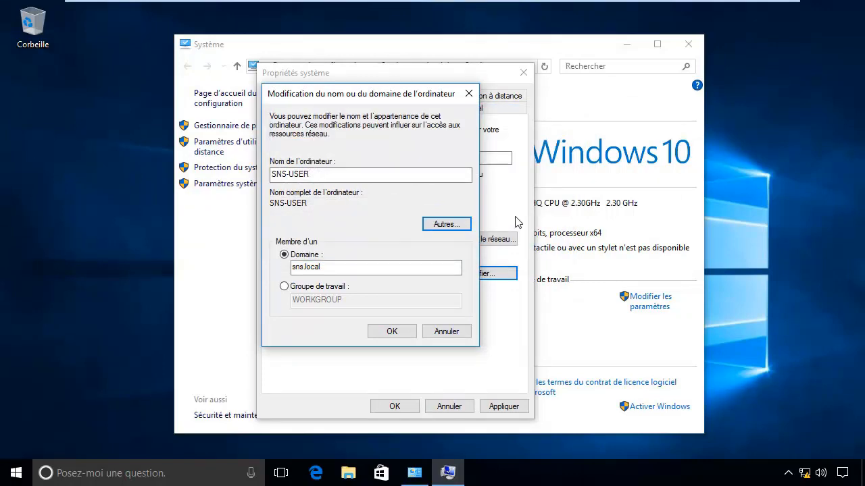
Switch to the Windows Server 2016 machine, open a command prompt and ping 10.10.10.5 to test the link to the User machine
mouse_move(668, 2)
left_click(560, 12)
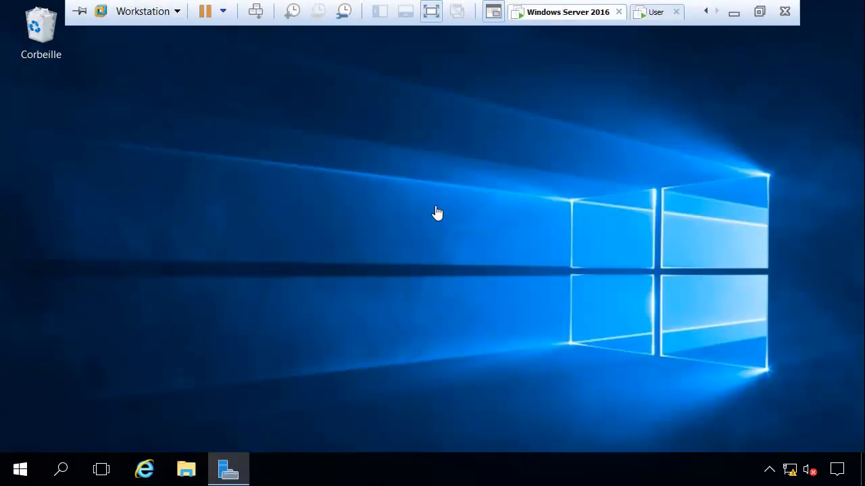
left_click(19, 469)
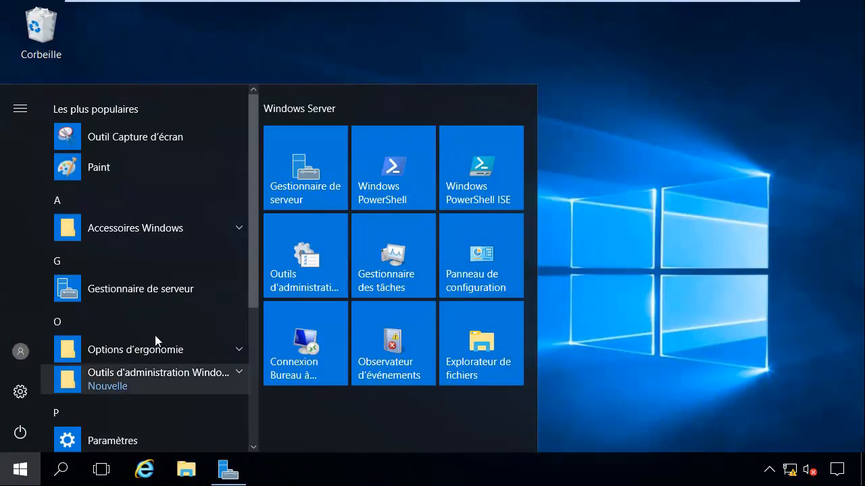
key("super")
key("super")
type("cmd")
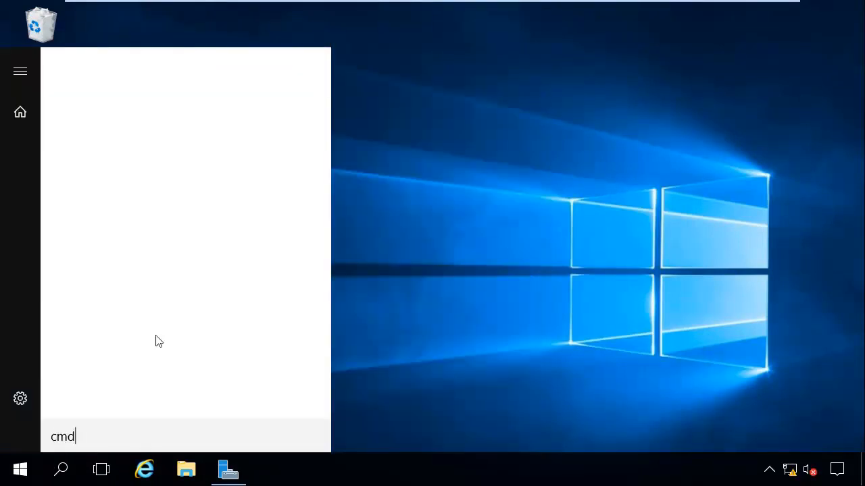
key("Return")
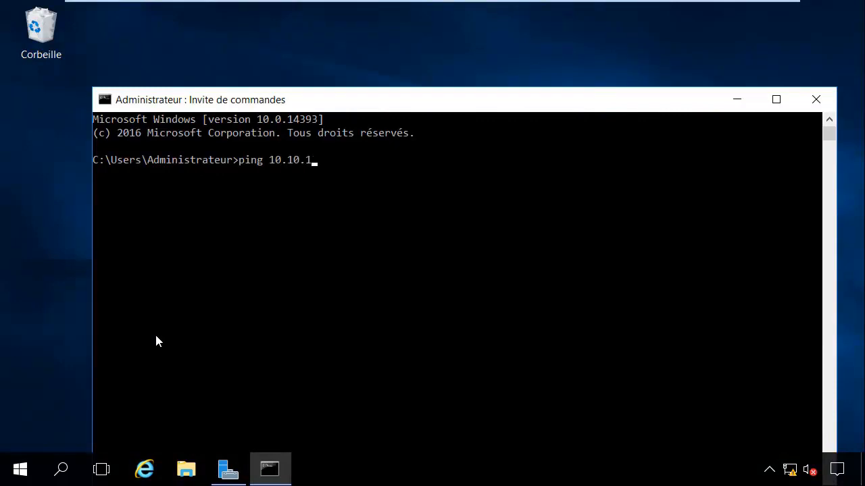
type("ping 10.10.10.5")
key("Return")
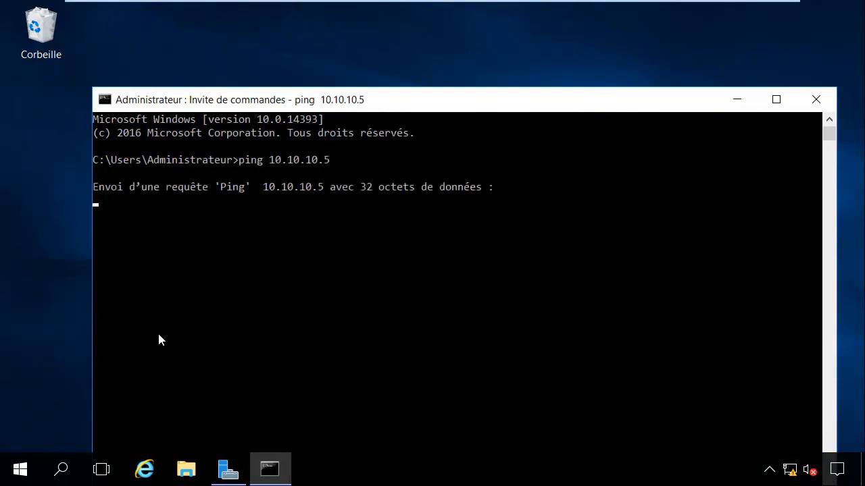
left_click_drag(409, 100, 384, 54)
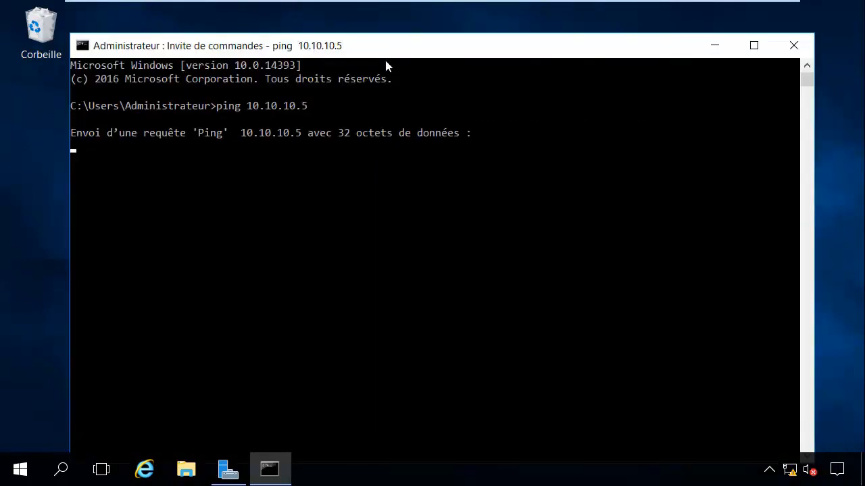
mouse_move(621, 4)
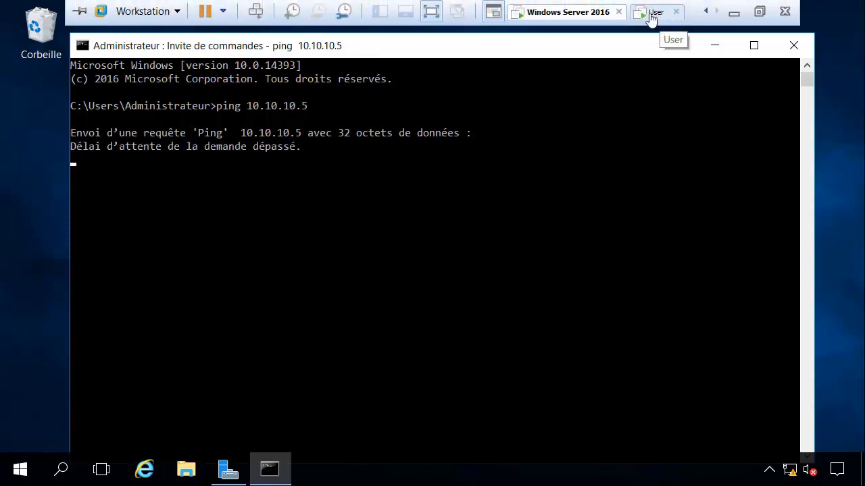
Turn off the server's Windows Firewall for domain, private and public networks, and close the firewall window
right_click(17, 471)
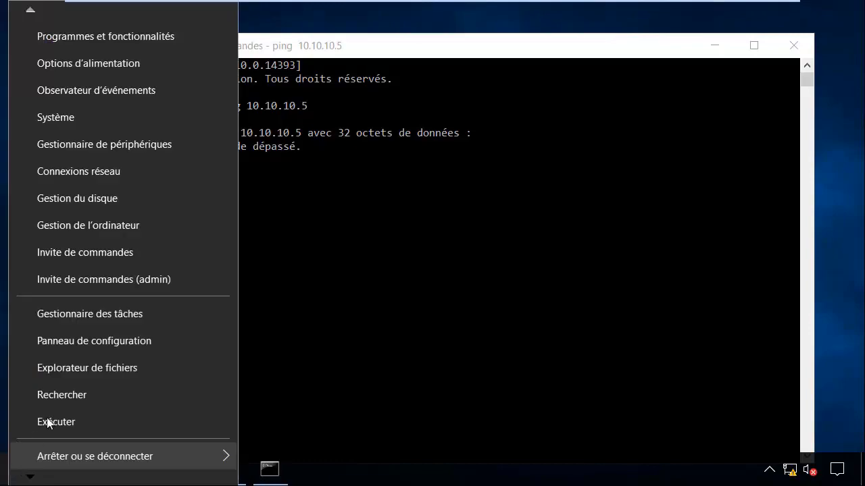
left_click(107, 335)
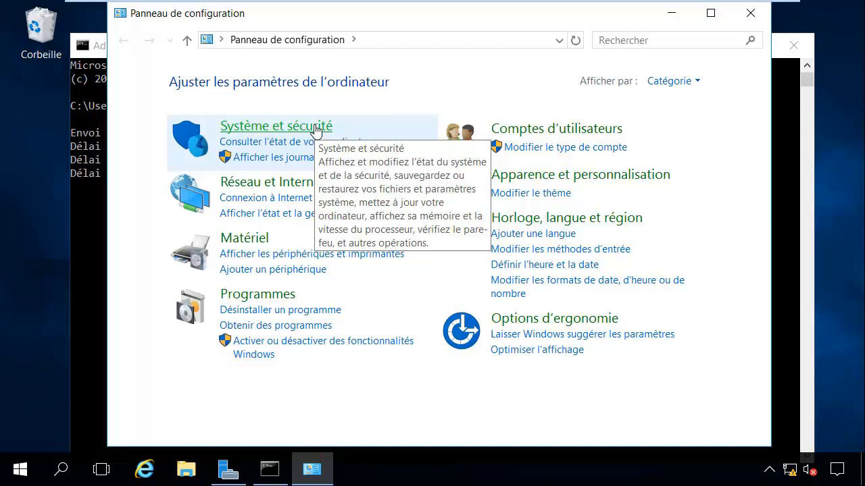
left_click(315, 130)
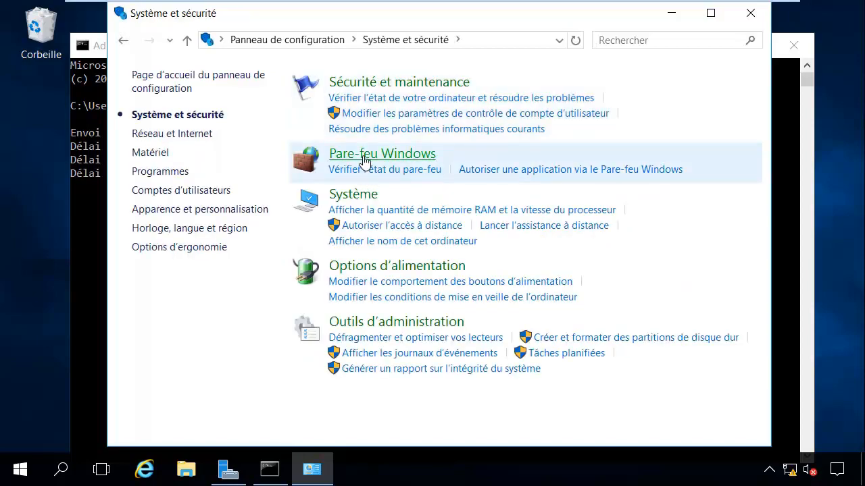
left_click(365, 161)
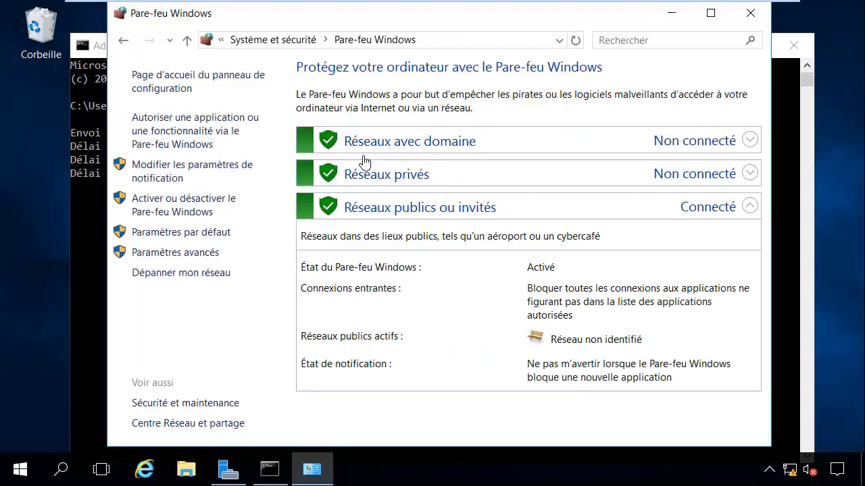
left_click(170, 198)
left_click(262, 215)
left_click(274, 336)
scroll(273, 341, "down", 2)
left_click(293, 382)
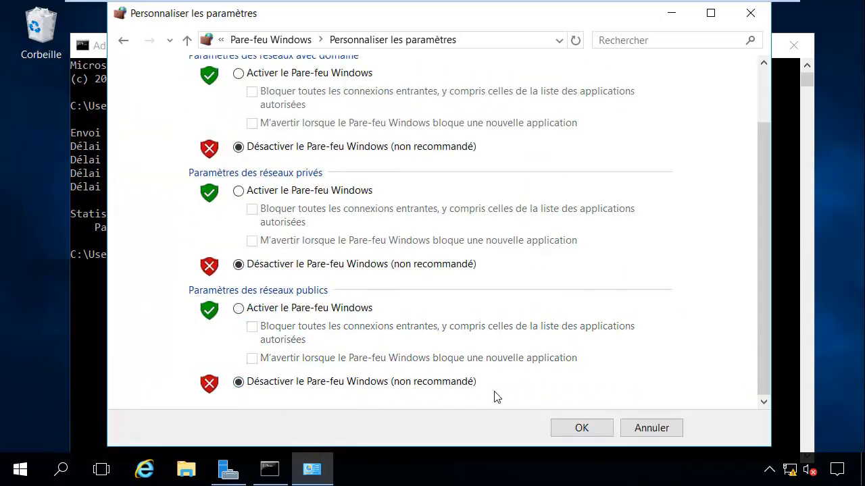
left_click(597, 432)
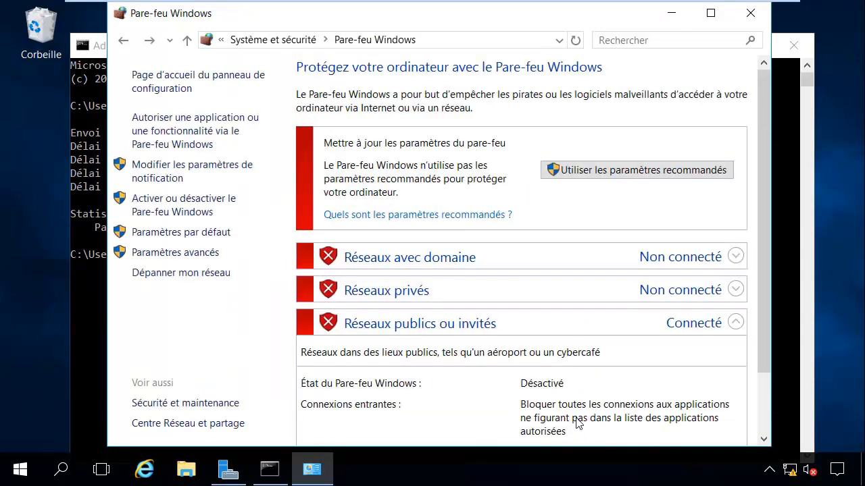
left_click(750, 13)
Repeat the ping of 10.10.10.5 from the server's command prompt
left_click(328, 295)
key("Up")
key("Return")
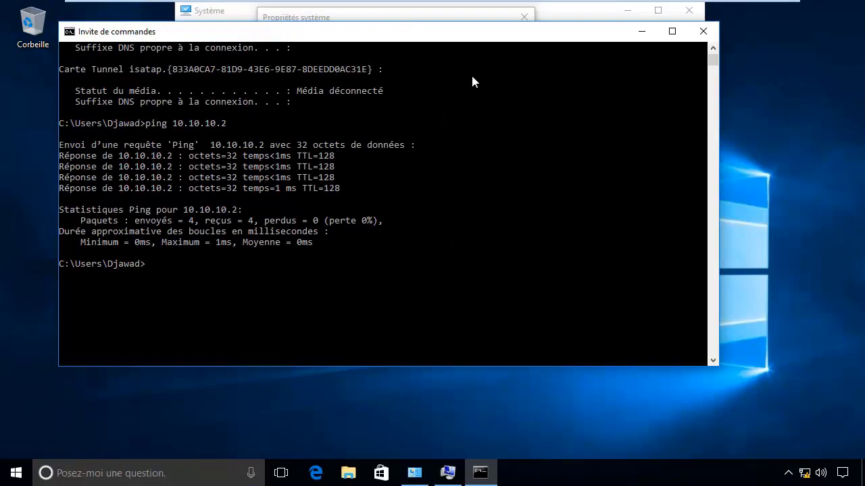
Turn off the User machine's Windows Firewall for private and public networks, dismiss the notification and close the firewall window
left_click_drag(428, 41, 520, 93)
right_click(17, 473)
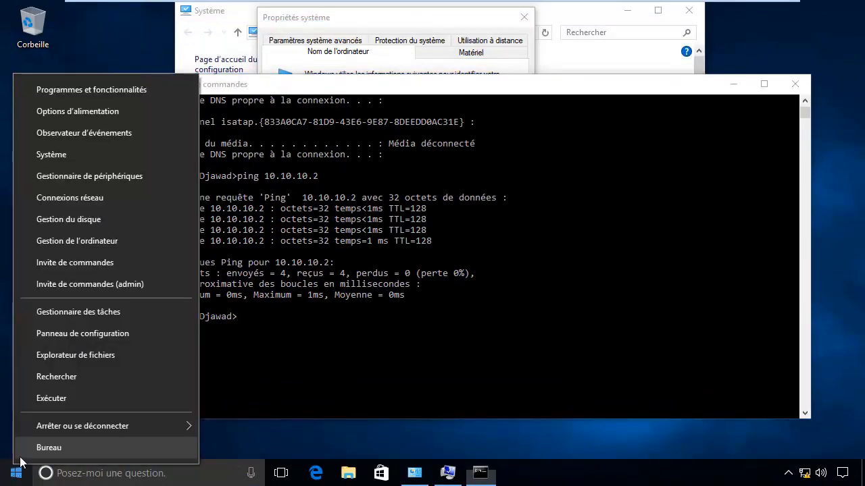
left_click(76, 335)
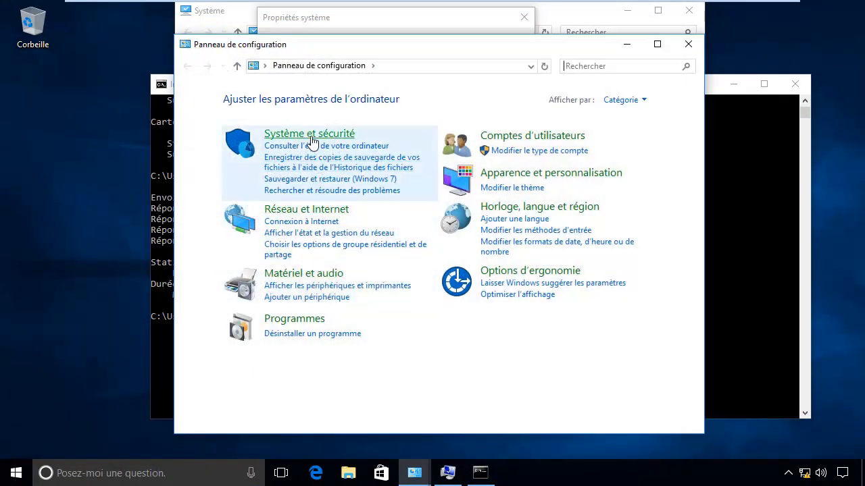
left_click(309, 136)
left_click(358, 151)
left_click(284, 191)
left_click(314, 200)
left_click(317, 292)
left_click(551, 419)
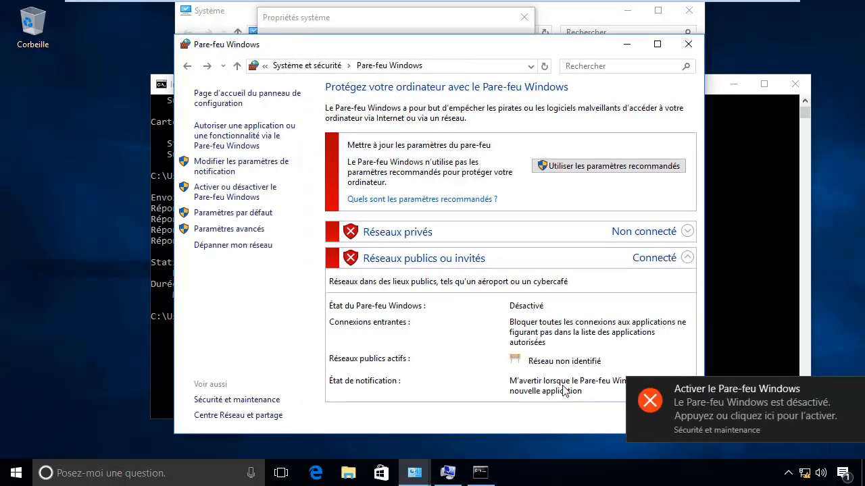
left_click(850, 392)
left_click(688, 44)
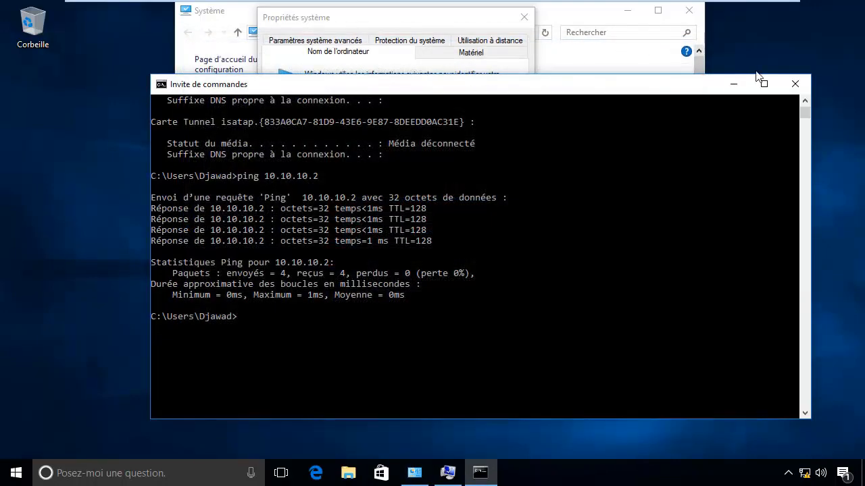
Return to the Windows Server 2016 machine and ping 10.10.10.5 again to retest the link to the User machine
mouse_move(630, 8)
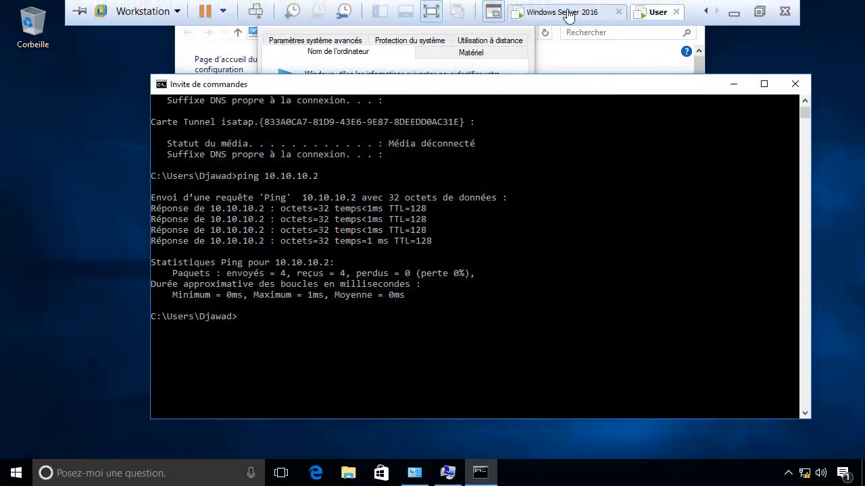
left_click(568, 11)
left_click_drag(522, 27, 615, 92)
key("Up")
key("Up")
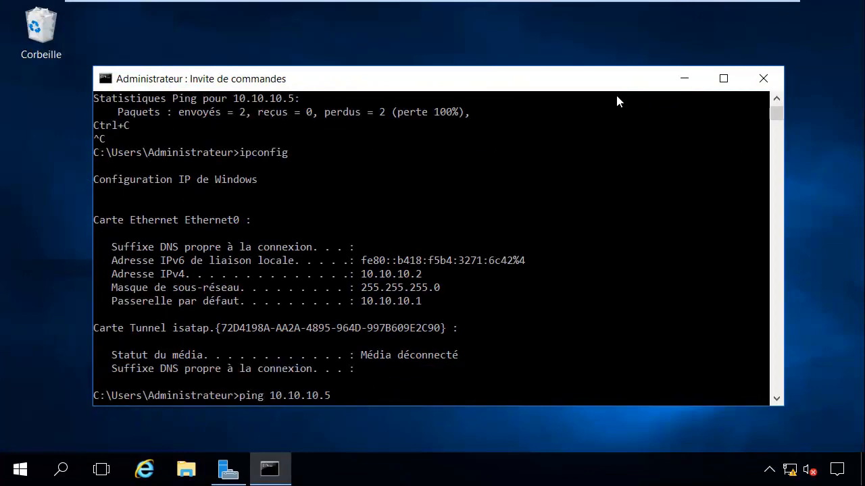
key("Return")
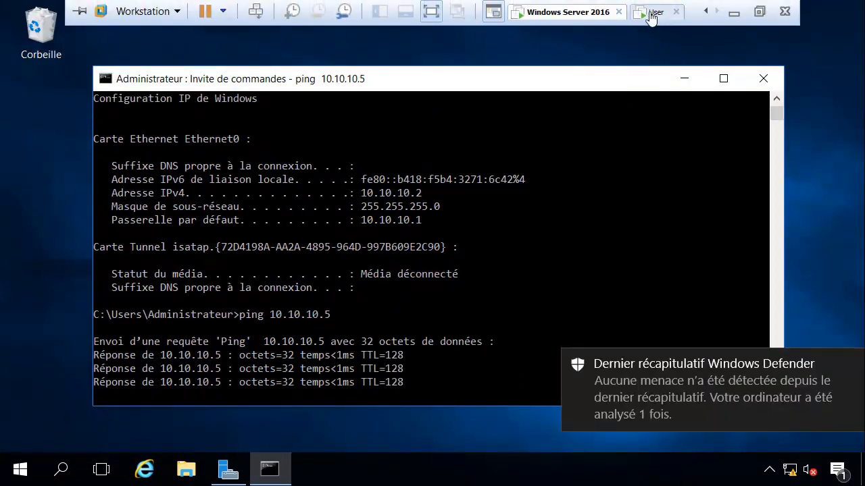
On the User machine, close the command prompt and try again to join the sns.local domain as SNS-USER
left_click(647, 9)
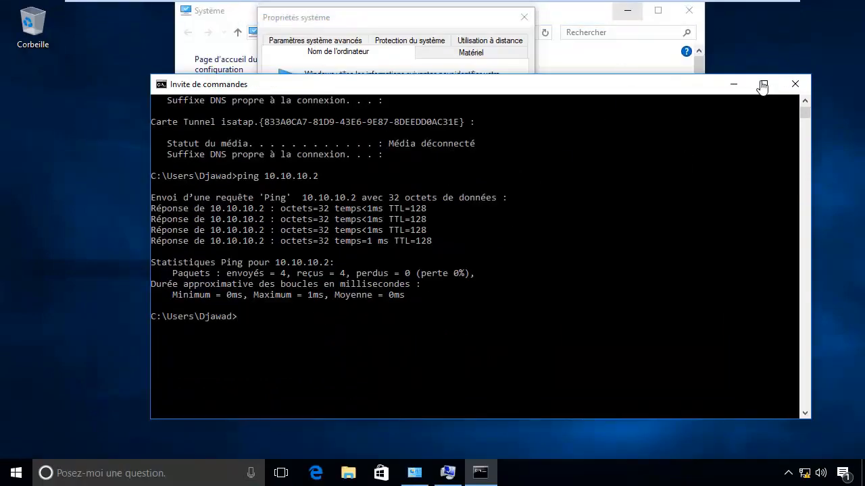
left_click(795, 83)
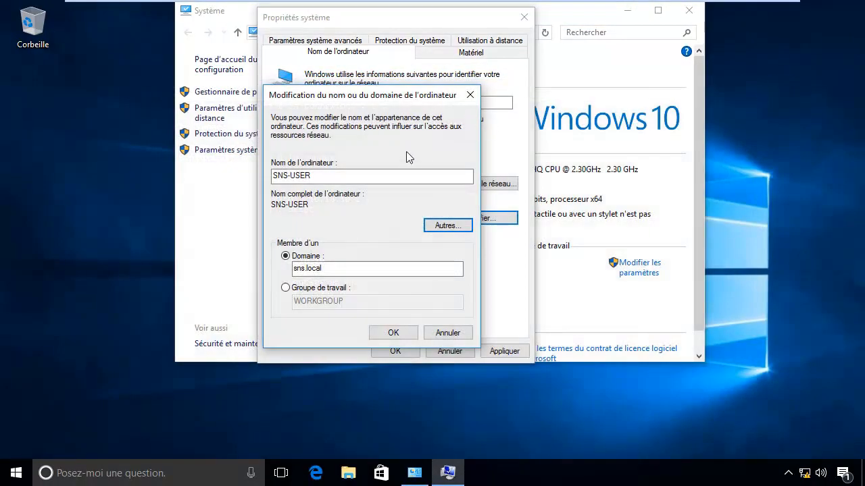
left_click(398, 333)
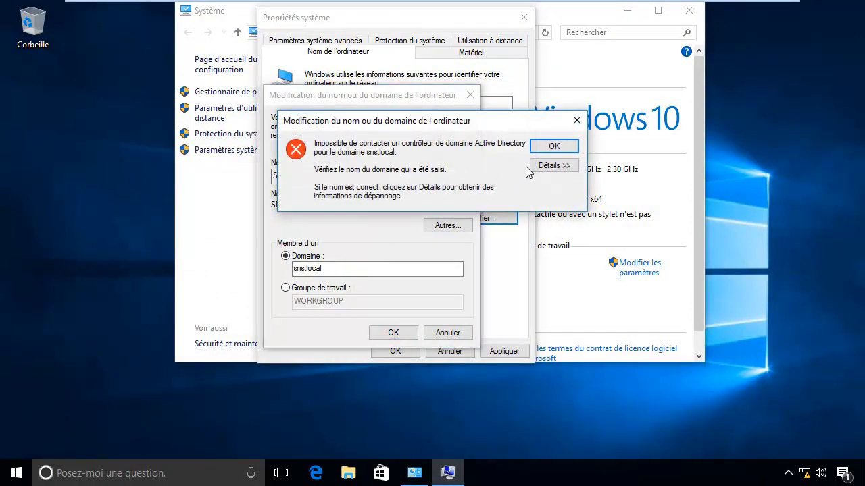
left_click(550, 166)
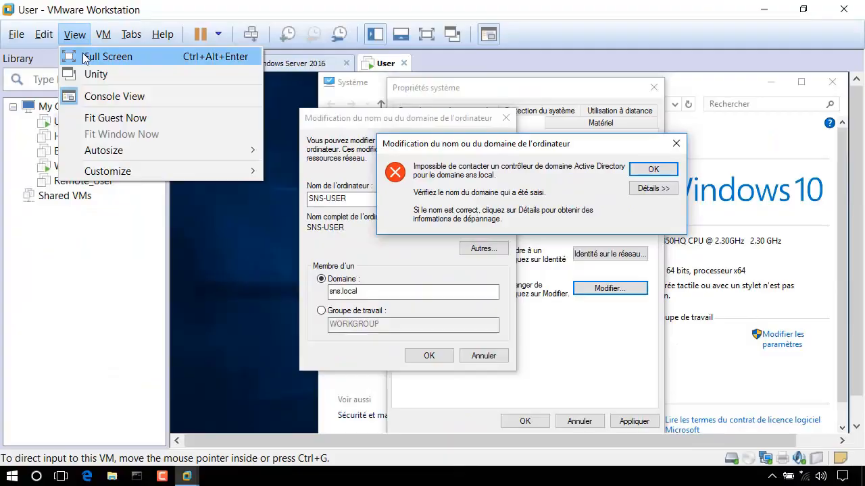
left_click(82, 54)
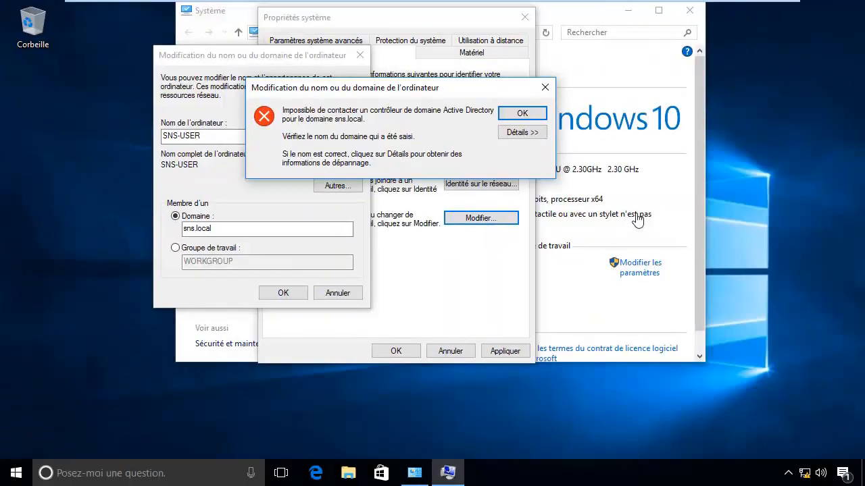
left_click(516, 112)
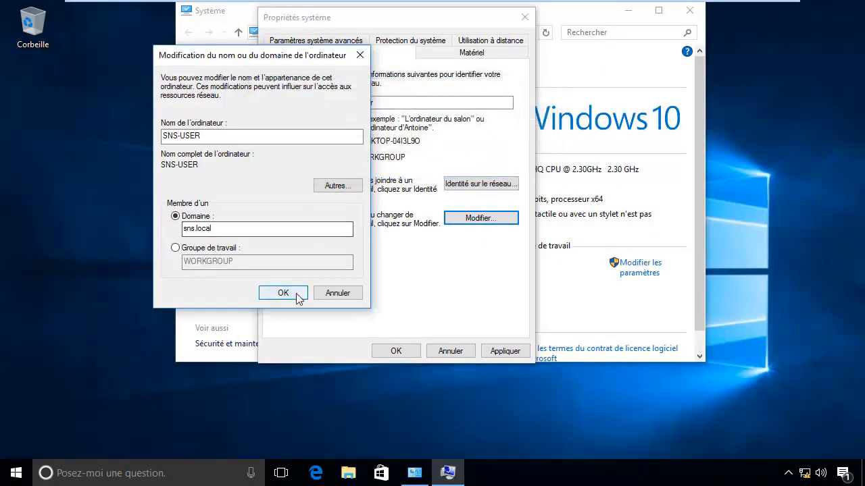
Switch to the Windows Server 2016 machine and restart it
mouse_move(618, 4)
left_click(586, 11)
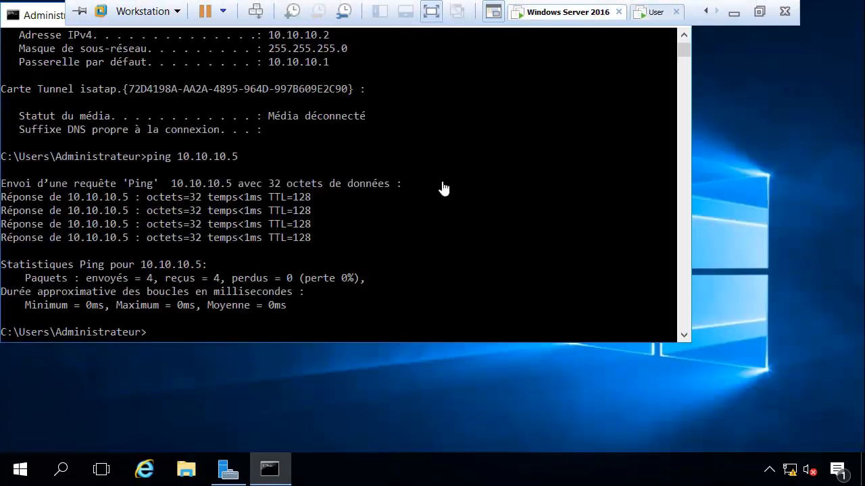
left_click(20, 469)
right_click(20, 469)
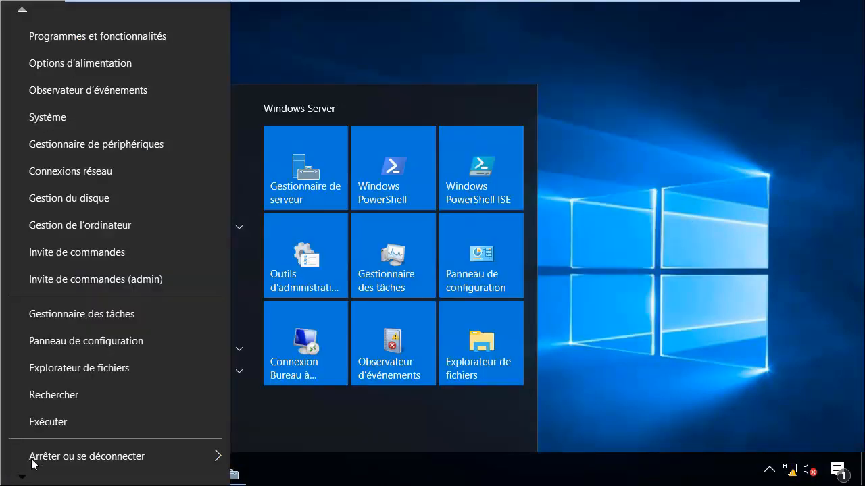
mouse_move(110, 463)
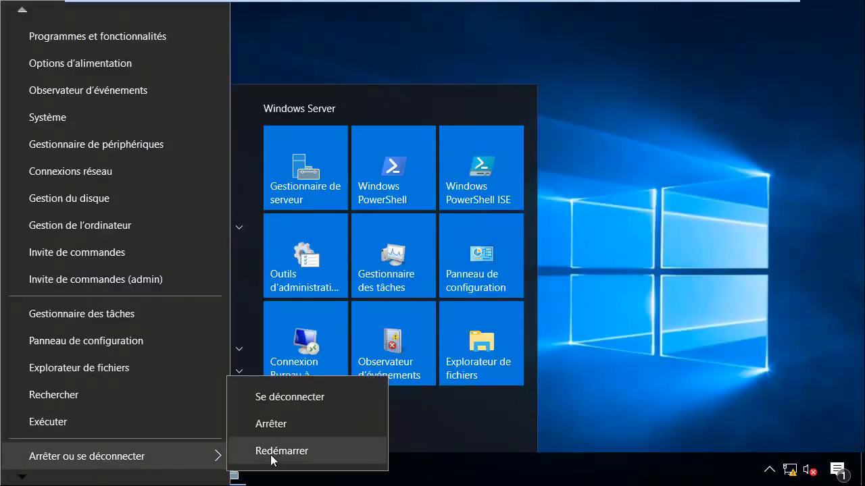
left_click(273, 456)
left_click(242, 447)
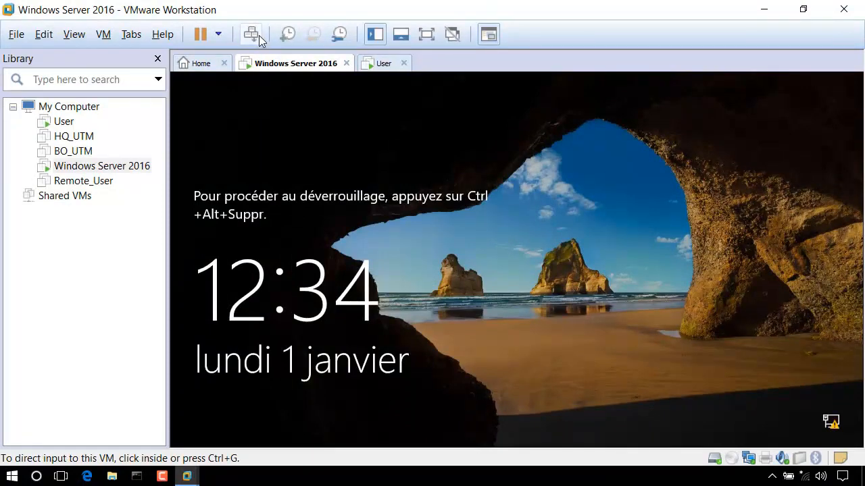
Unlock the restarted server and sign in as SNS\Administrateur with the account password
left_click(253, 34)
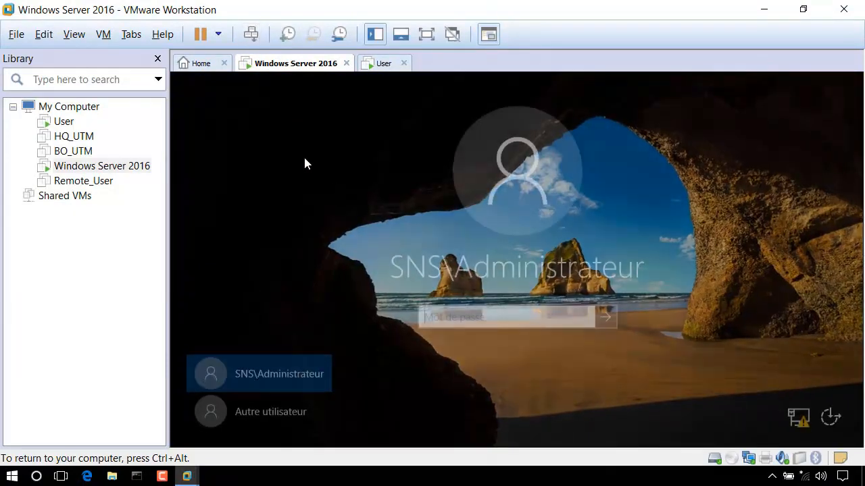
type("•••")
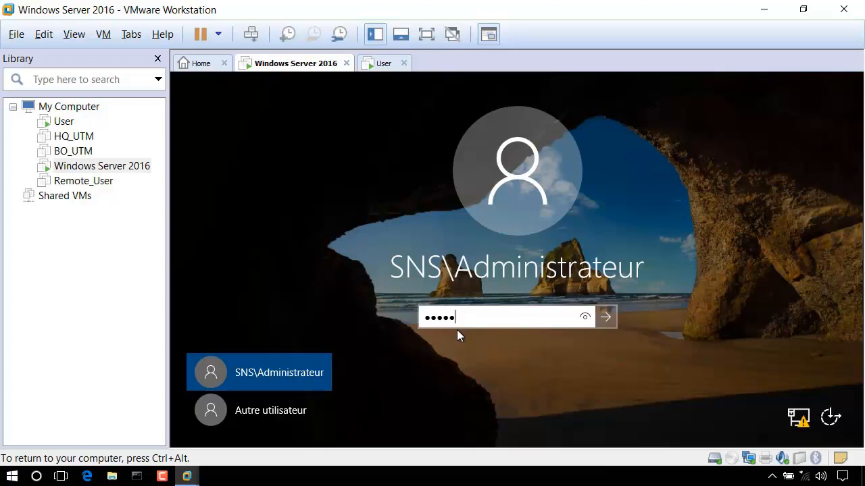
type("•••••")
key("Return")
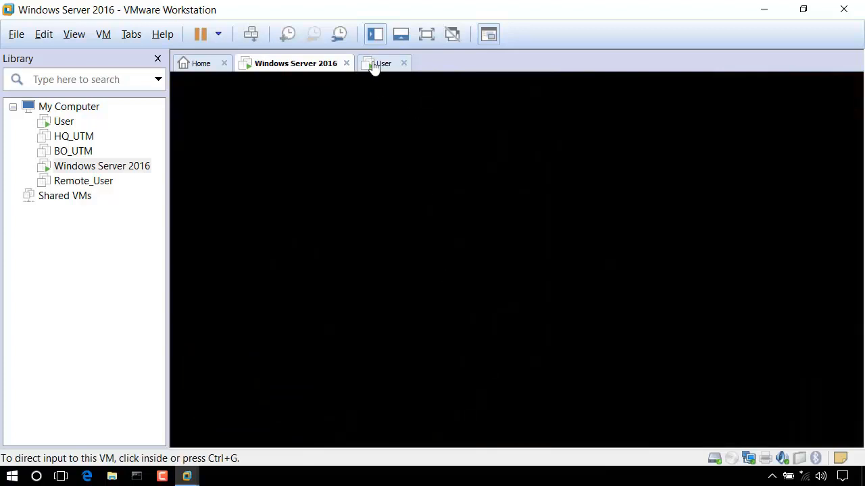
Return to the User machine and resubmit the change that joins it to the sns.local domain as SNS-USER
left_click(378, 63)
left_click(422, 357)
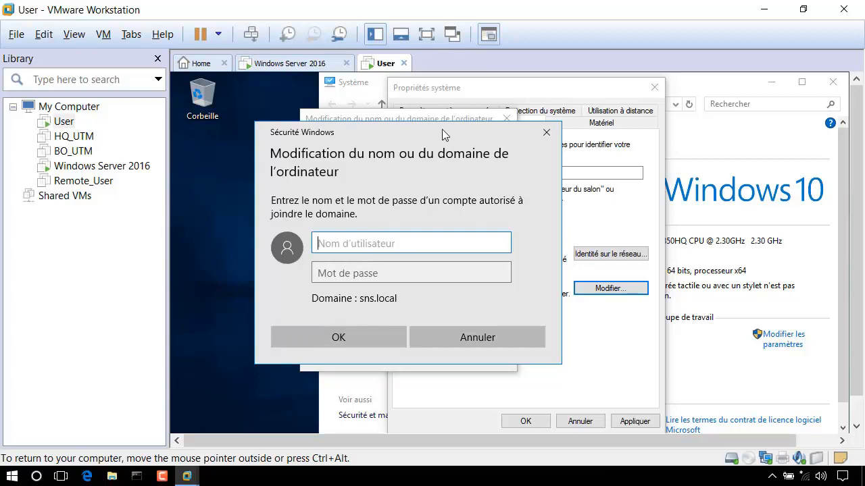
left_click_drag(438, 128, 433, 162)
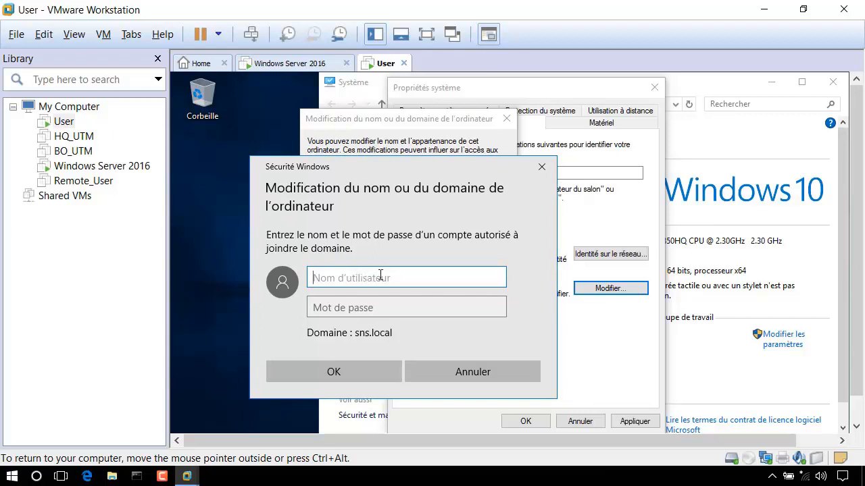
left_click_drag(383, 166, 375, 164)
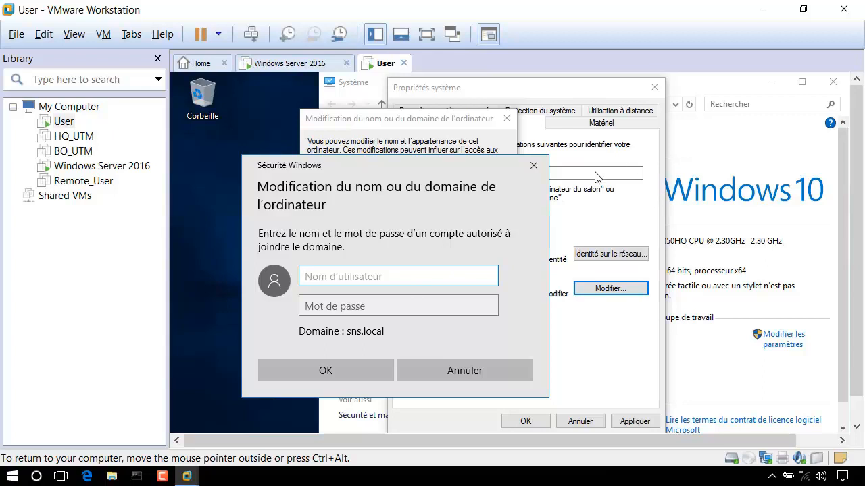
Authorise the domain join with the username administrateur and the account password
left_click(397, 306)
left_click(413, 277)
type("administrateur")
key("Tab")
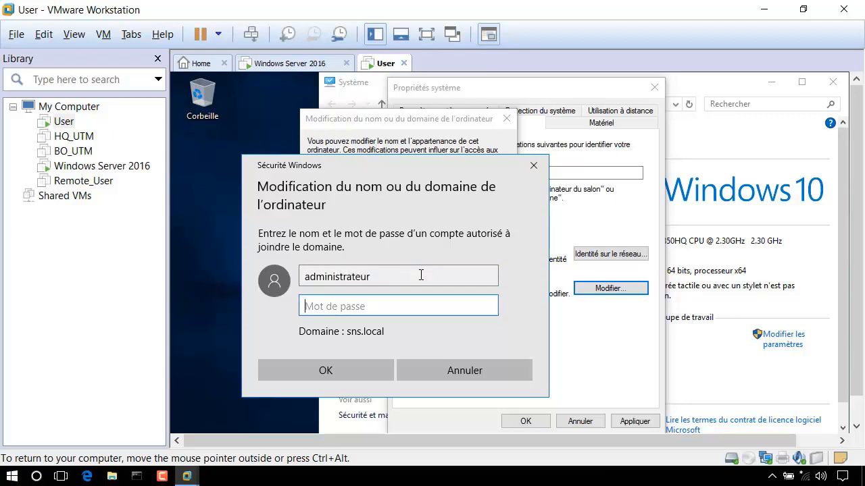
type("*********")
key("Return")
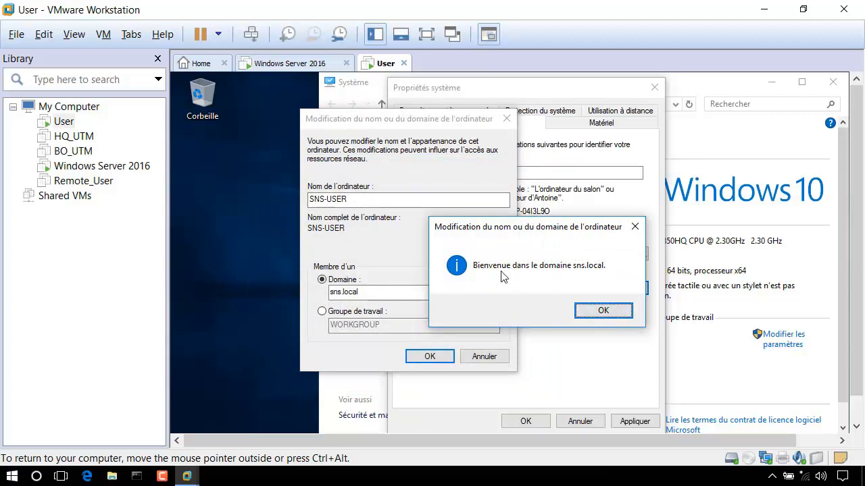
Acknowledge the domain and restart notices, close the system properties, postpone the restart and maximise the System window
left_click(603, 312)
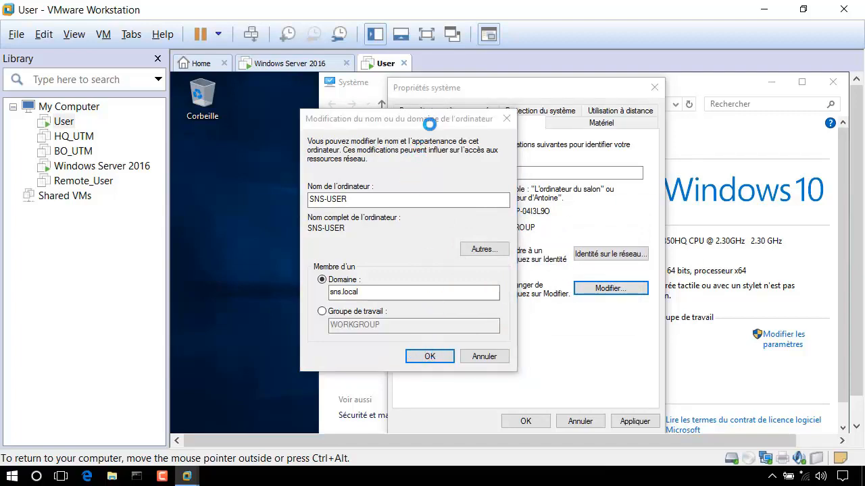
left_click(633, 322)
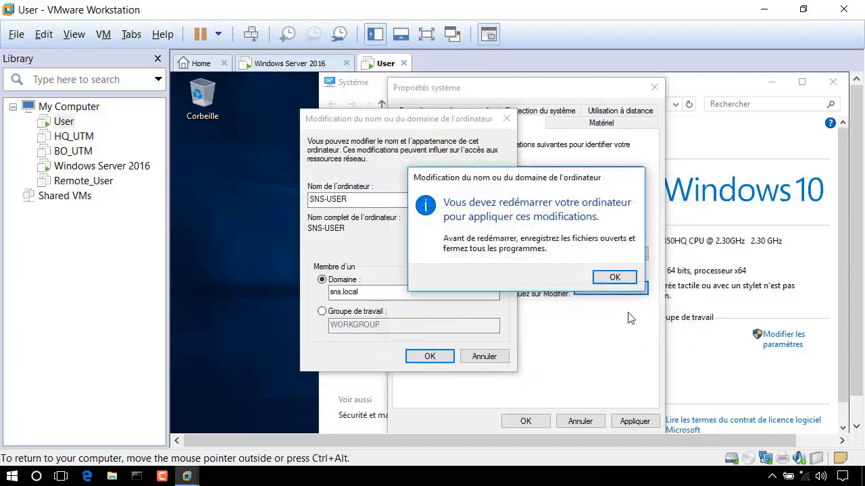
left_click(616, 277)
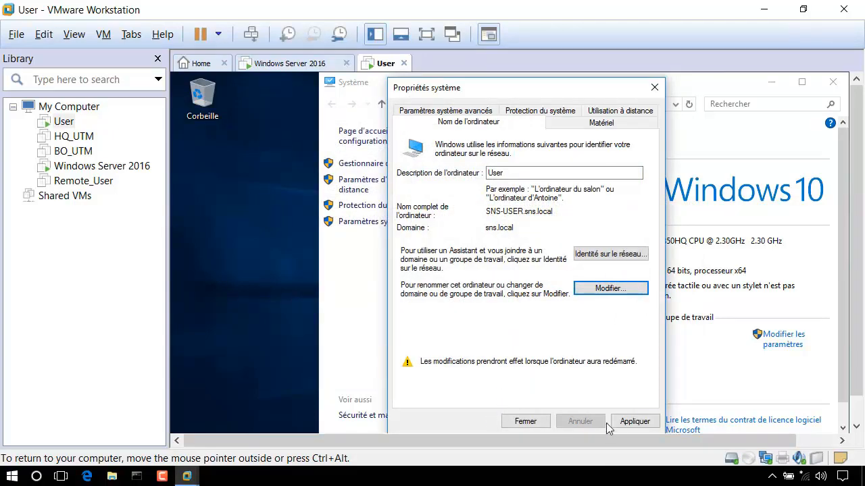
left_click(628, 422)
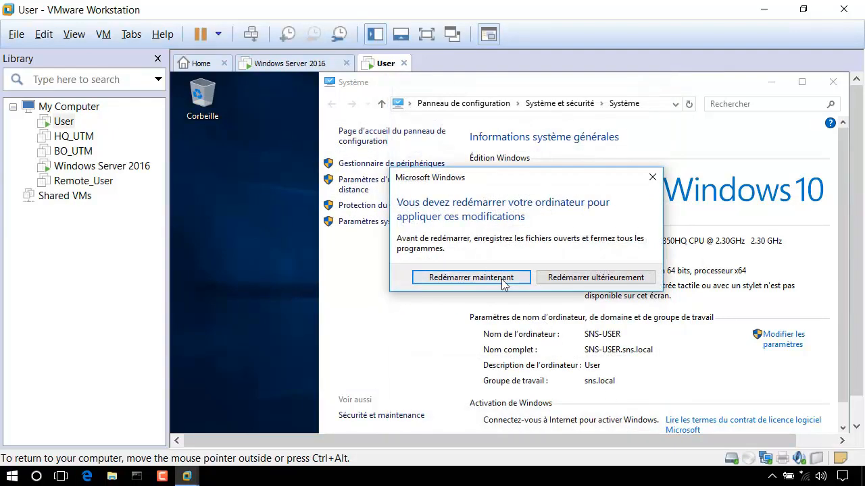
left_click(566, 278)
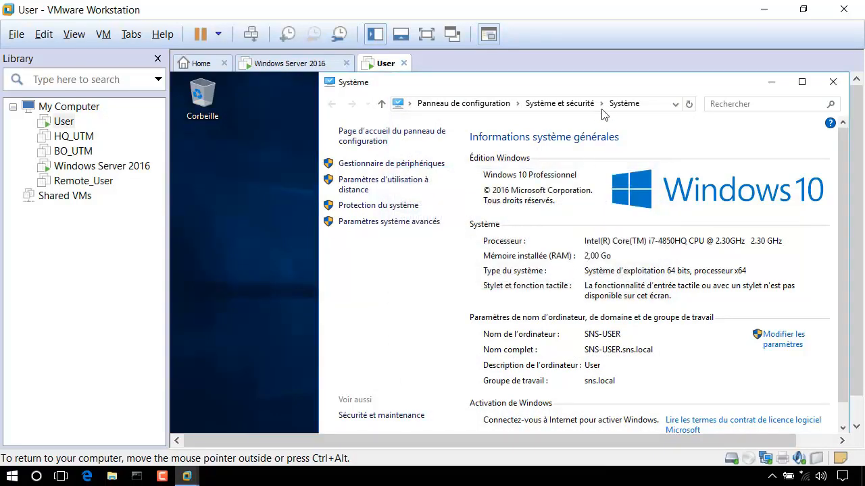
left_click(795, 82)
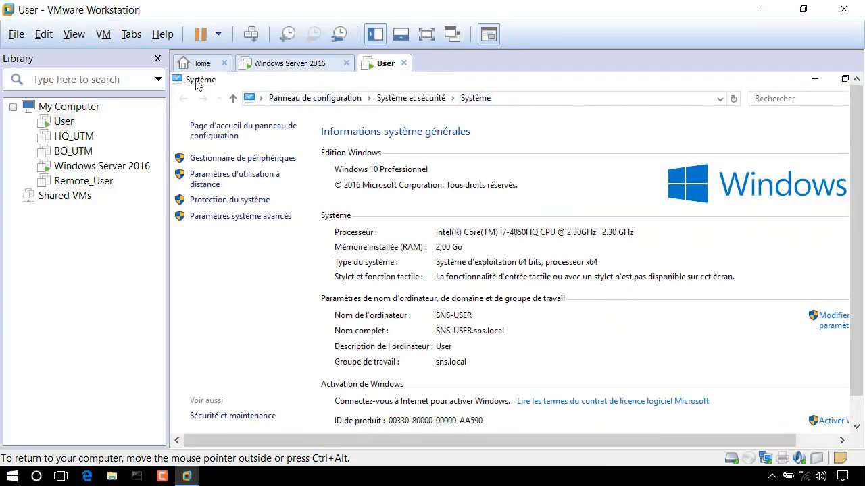